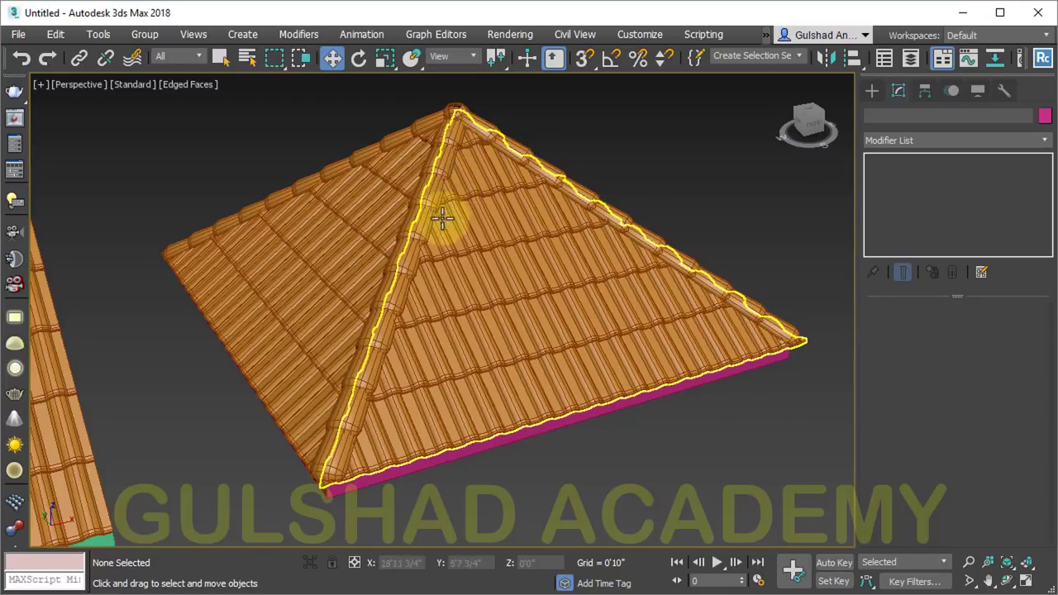
# Orbit around the tiled pyramid roof to view its diagonal ridge
pyautogui.moveTo(778, 430)
pyautogui.keyDown('alt'); pyautogui.mouseDown(button='middle')
pyautogui.moveTo(465, 432)
pyautogui.moveTo(389, 420)
pyautogui.moveTo(484, 444)
pyautogui.moveTo(791, 446)
pyautogui.mouseUp(button='middle'); pyautogui.keyUp('alt')
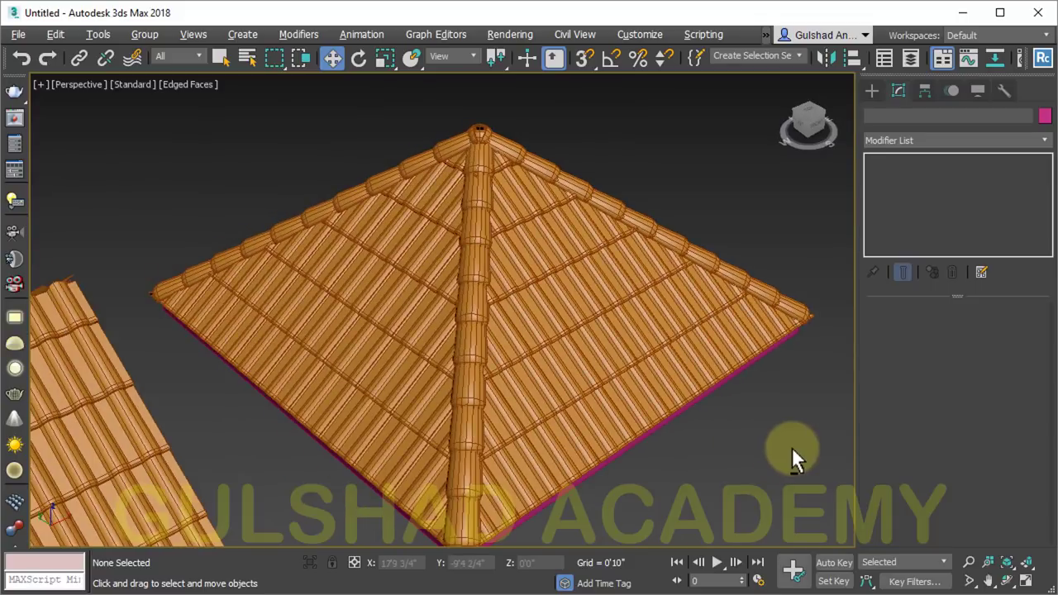
pyautogui.moveTo(761, 304)
pyautogui.keyDown('alt'); pyautogui.mouseDown(button='middle')
pyautogui.moveTo(734, 267)
pyautogui.moveTo(725, 293)
pyautogui.moveTo(677, 307)
pyautogui.mouseUp(button='middle'); pyautogui.keyUp('alt')
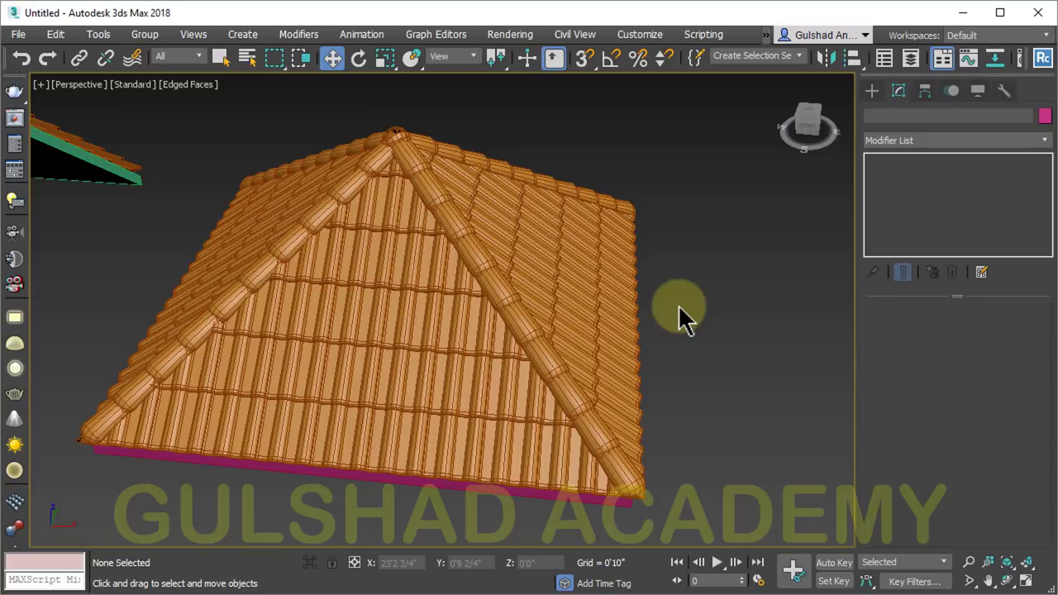
pyautogui.moveTo(604, 354)
pyautogui.keyDown('alt'); pyautogui.mouseDown(button='middle')
pyautogui.moveTo(573, 338)
pyautogui.moveTo(680, 361)
pyautogui.moveTo(670, 359)
pyautogui.mouseUp(button='middle'); pyautogui.keyUp('alt')
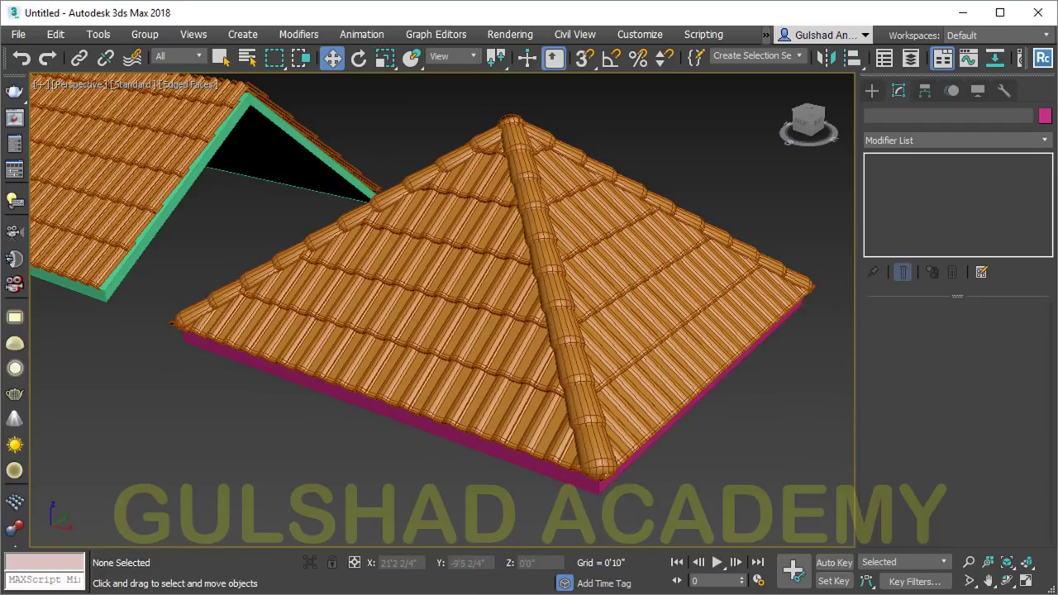
# Download AvizStudioTools_ATiles_v2.62.zip from the Aviz Studio ATiles page
pyautogui.scroll(2, 307, 215)
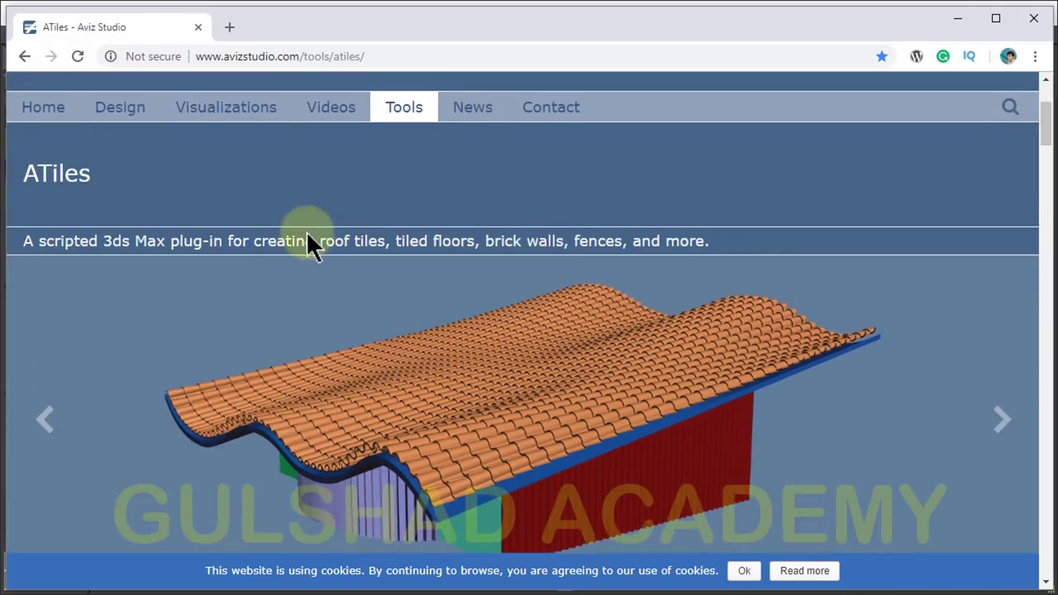
pyautogui.scroll(2, 273, 233)
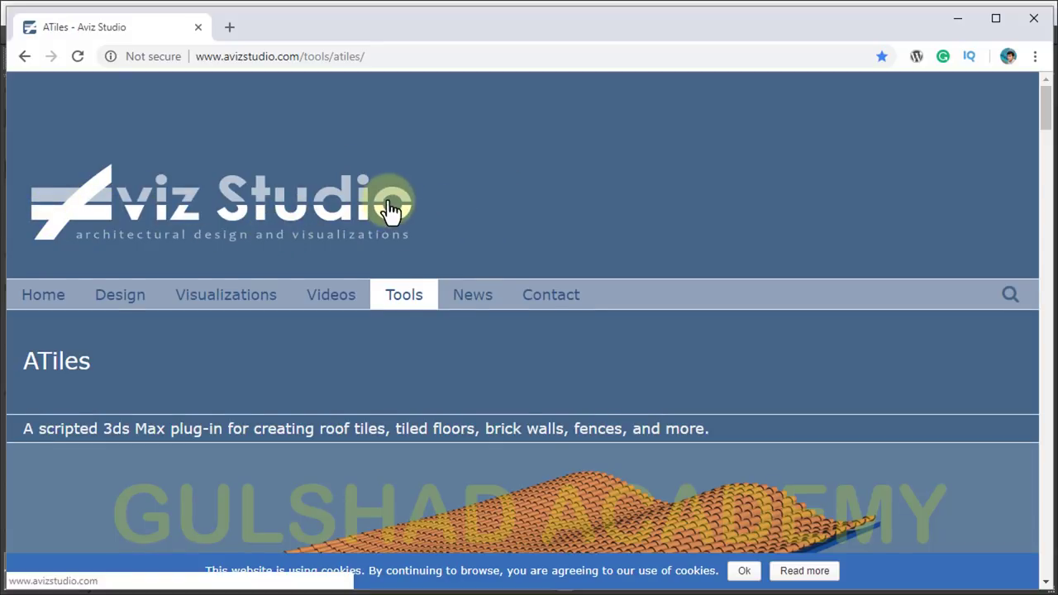
pyautogui.scroll(-2, 390, 202)
pyautogui.scroll(-2, 438, 199)
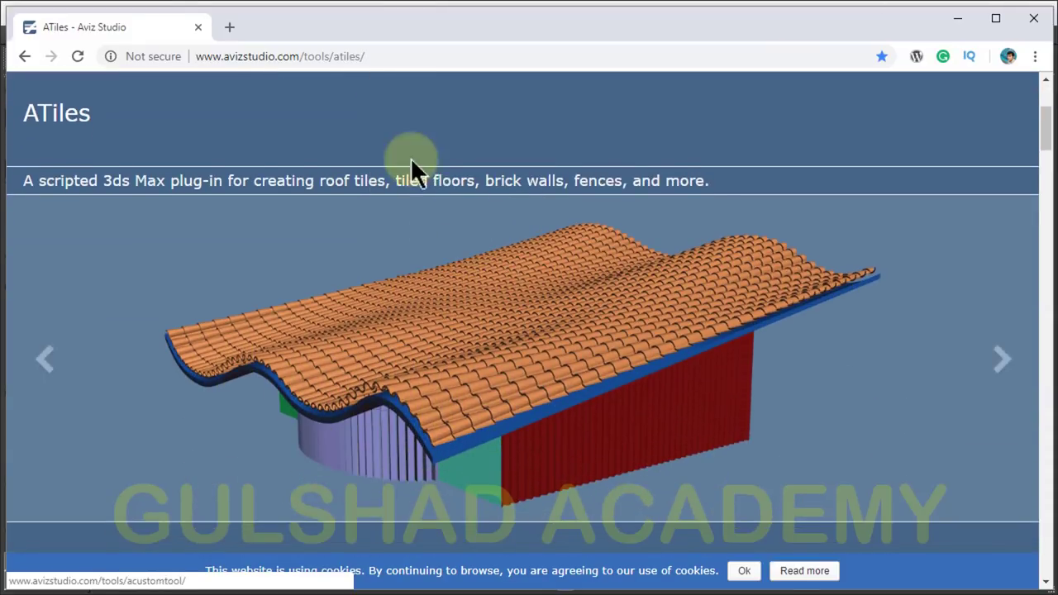
pyautogui.scroll(2, 409, 161)
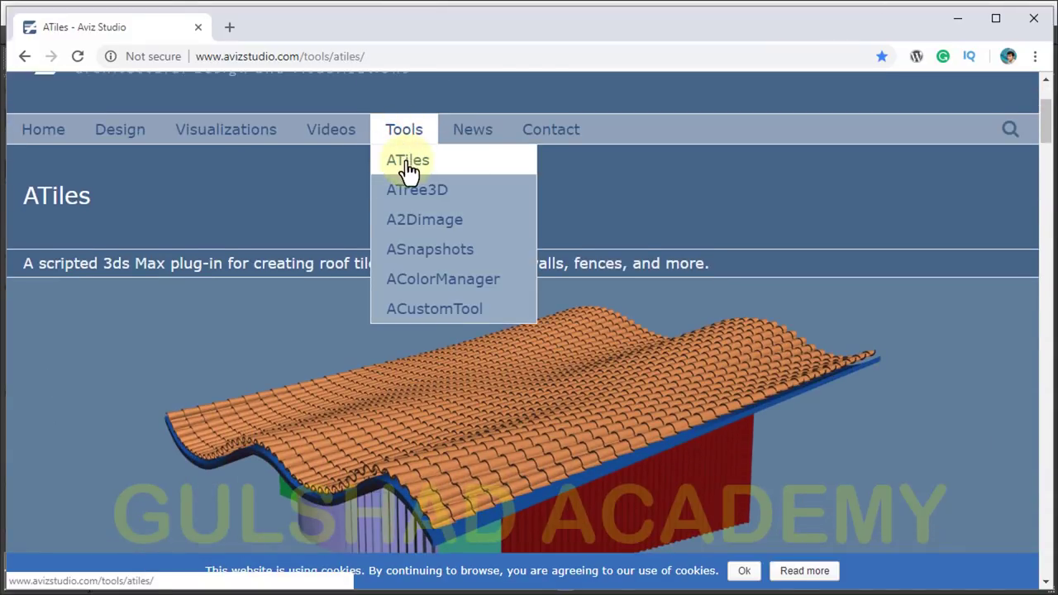
pyautogui.scroll(-2, 307, 252)
pyautogui.scroll(-2, 310, 248)
pyautogui.scroll(-3, 311, 247)
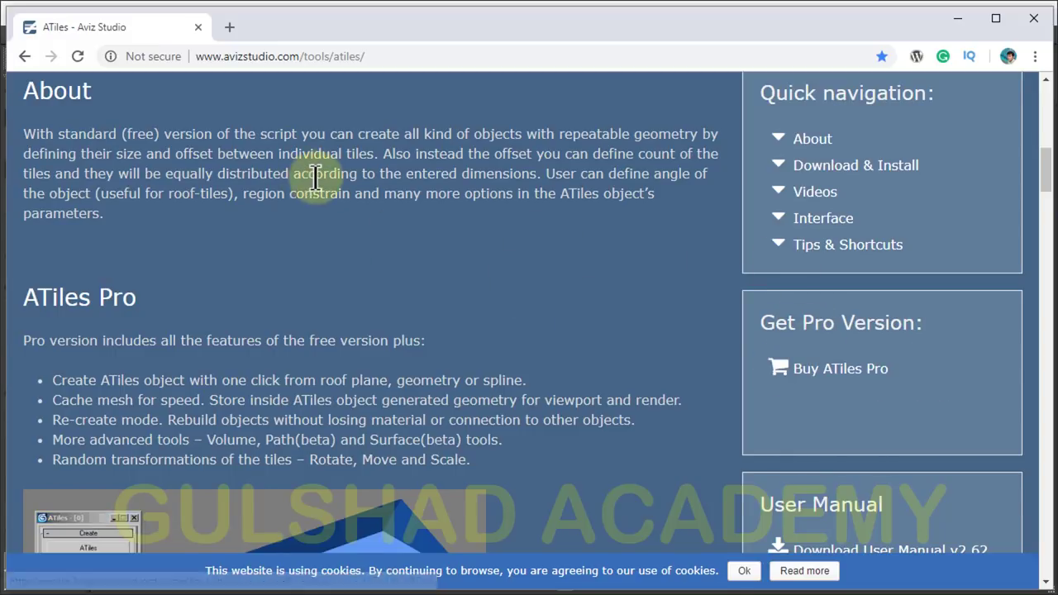
pyautogui.scroll(-4, 297, 174)
pyautogui.scroll(-2, 160, 219)
pyautogui.scroll(-2, 159, 219)
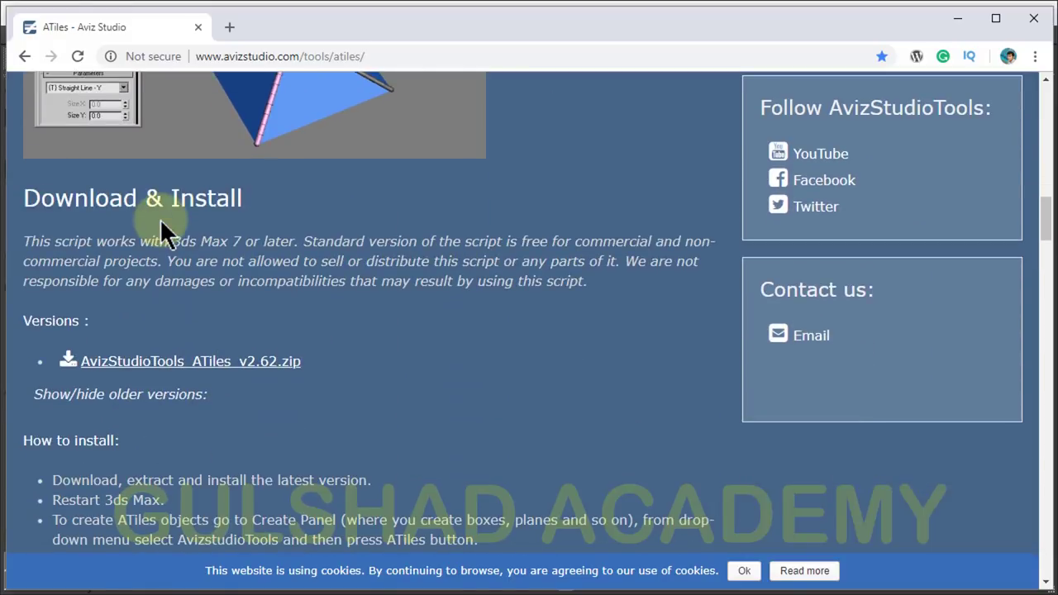
pyautogui.click(134, 371)
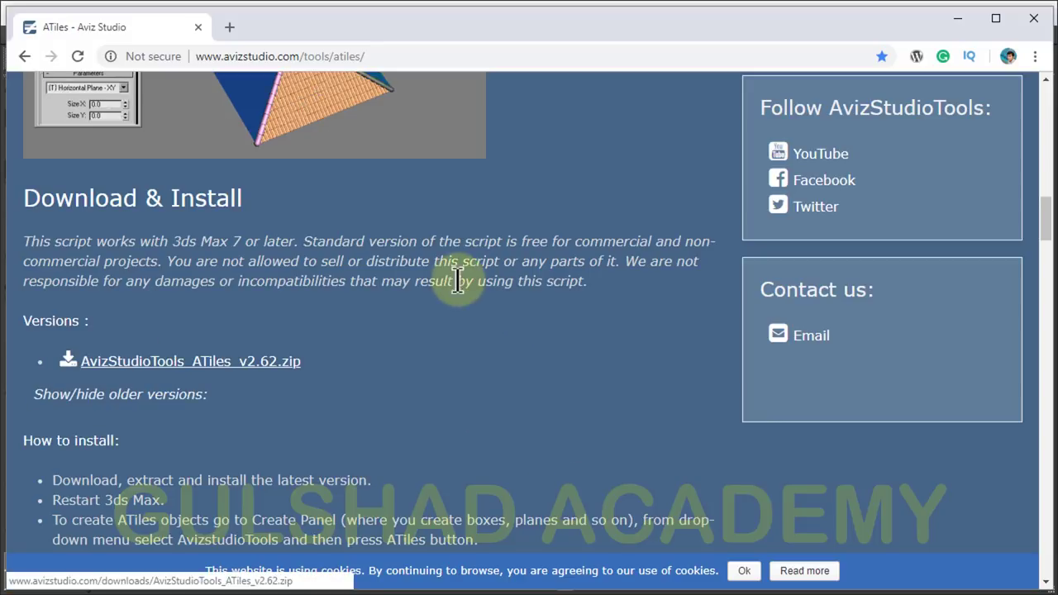
# Highlight and review the three How to install steps
pyautogui.scroll(-3, 456, 280)
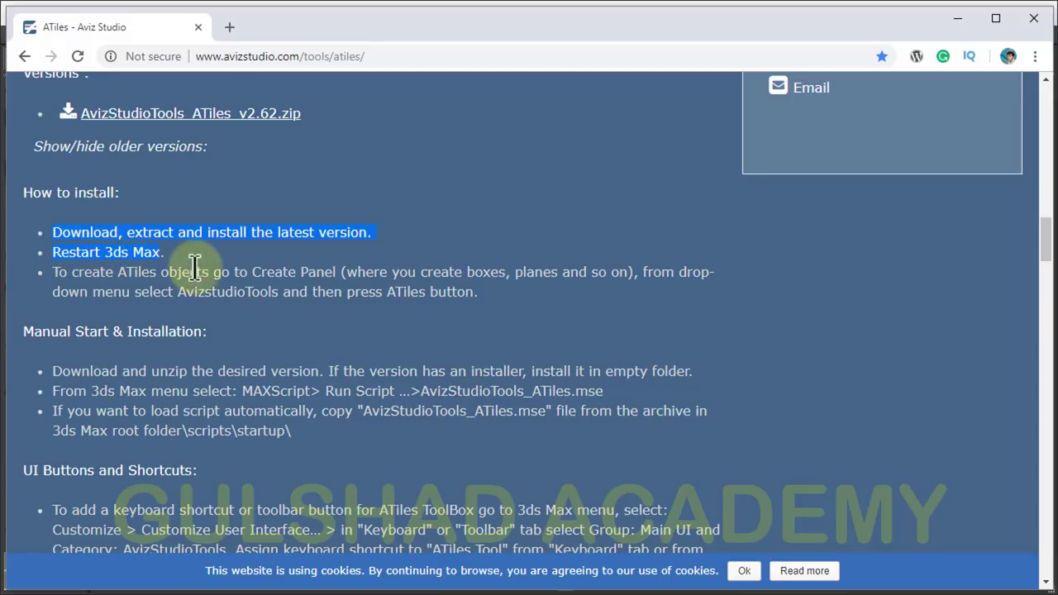
pyautogui.moveTo(72, 232); pyautogui.dragTo(501, 306)
pyautogui.click(262, 263)
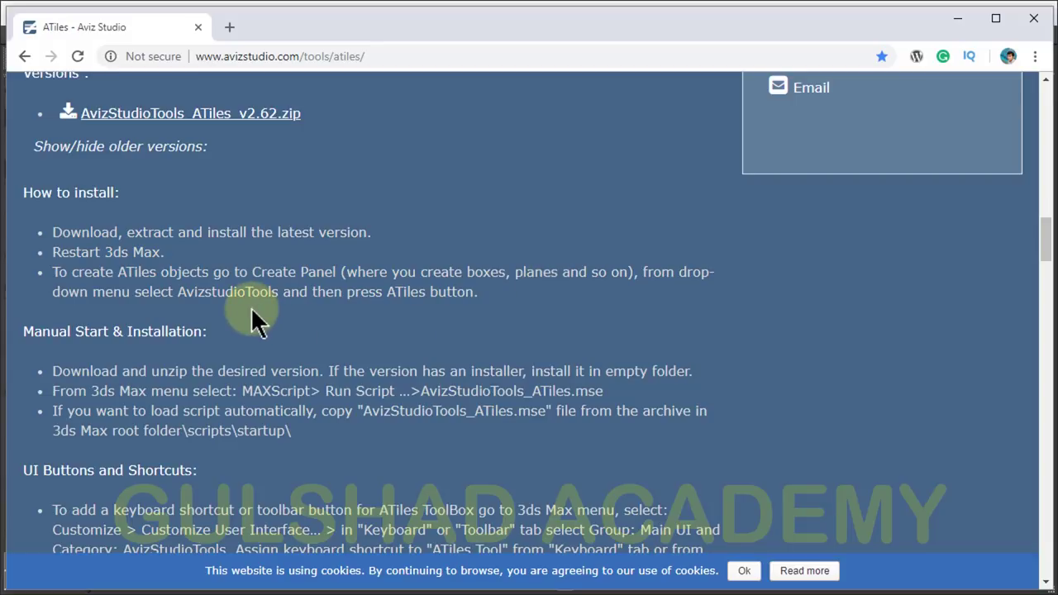
pyautogui.scroll(-1, 190, 384)
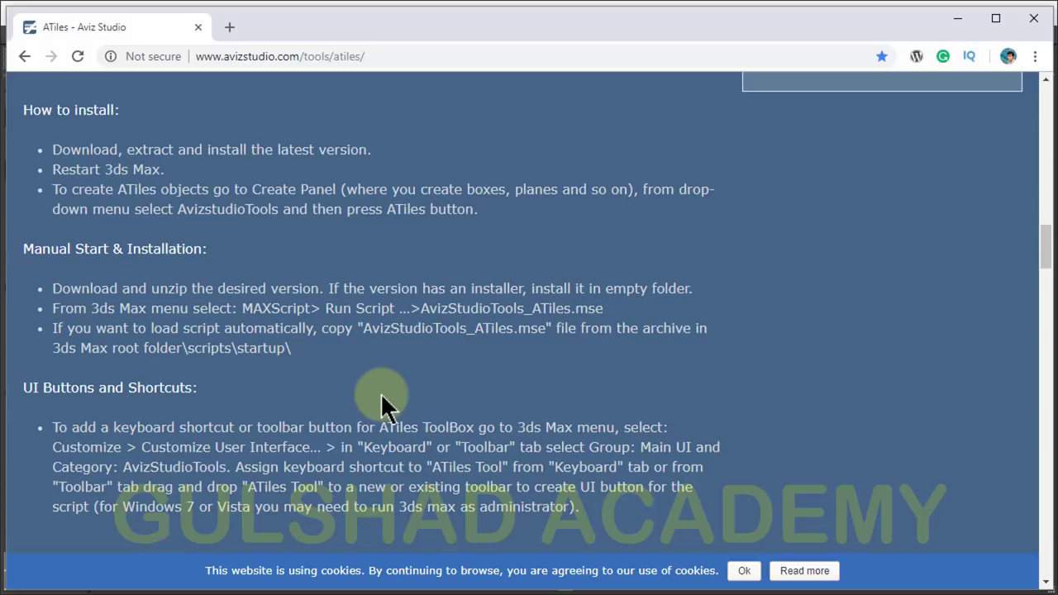
# Highlight the 3ds Max scripts\startup folder path in the Manual Start & Installation note
pyautogui.scroll(-1, 385, 392)
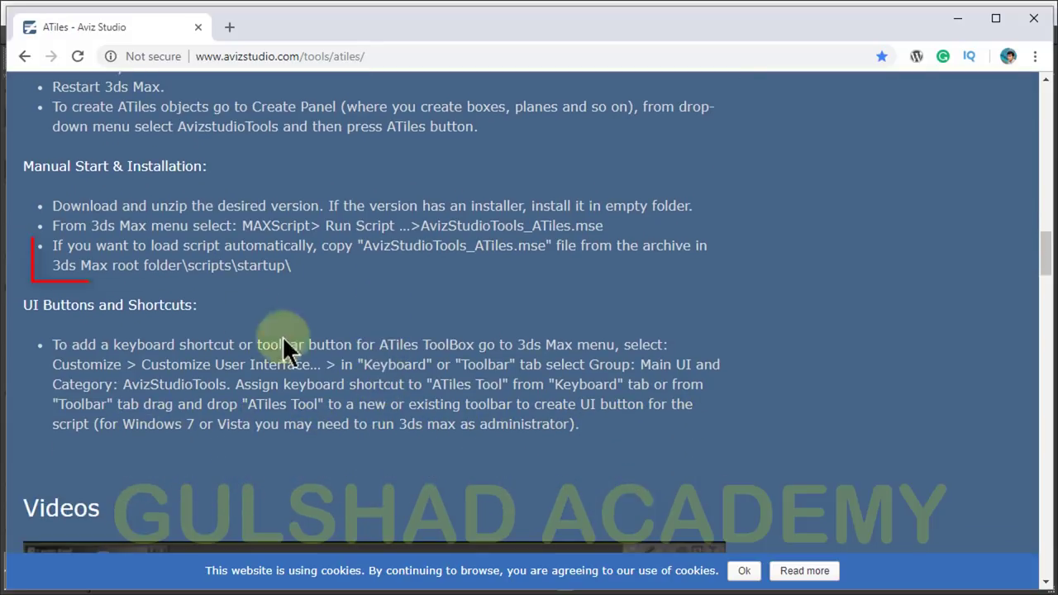
pyautogui.moveTo(56, 262); pyautogui.dragTo(200, 268)
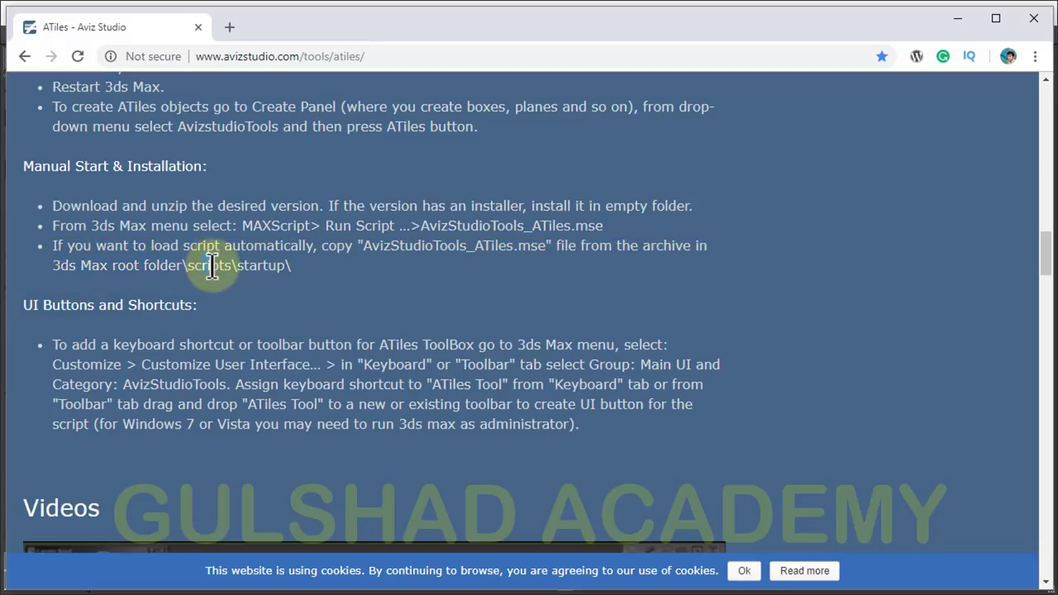
pyautogui.moveTo(278, 263); pyautogui.dragTo(290, 265)
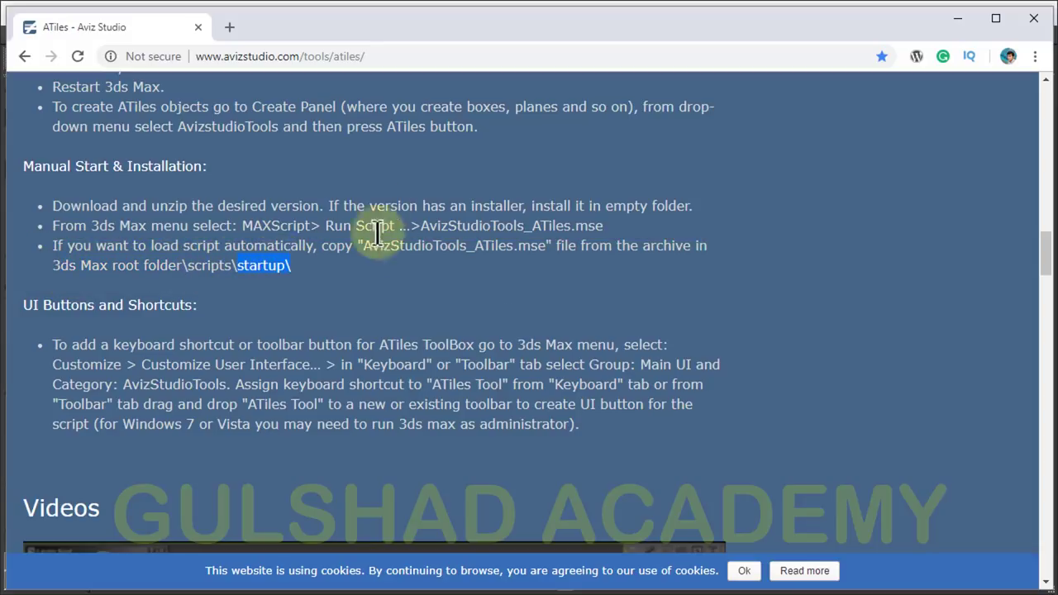
# Browse the rest of the ATiles page, then minimize Chrome to return to 3ds Max
pyautogui.scroll(-1, 365, 254)
pyautogui.scroll(-4, 370, 256)
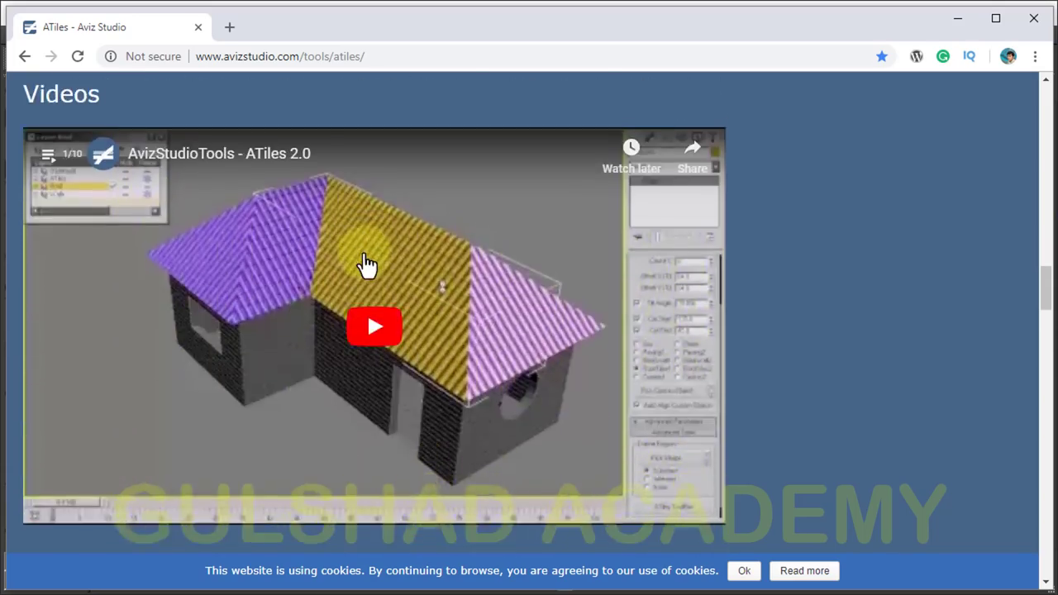
pyautogui.scroll(-5, 366, 264)
pyautogui.scroll(-3, 366, 267)
pyautogui.scroll(-4, 107, 206)
pyautogui.scroll(-5, 120, 256)
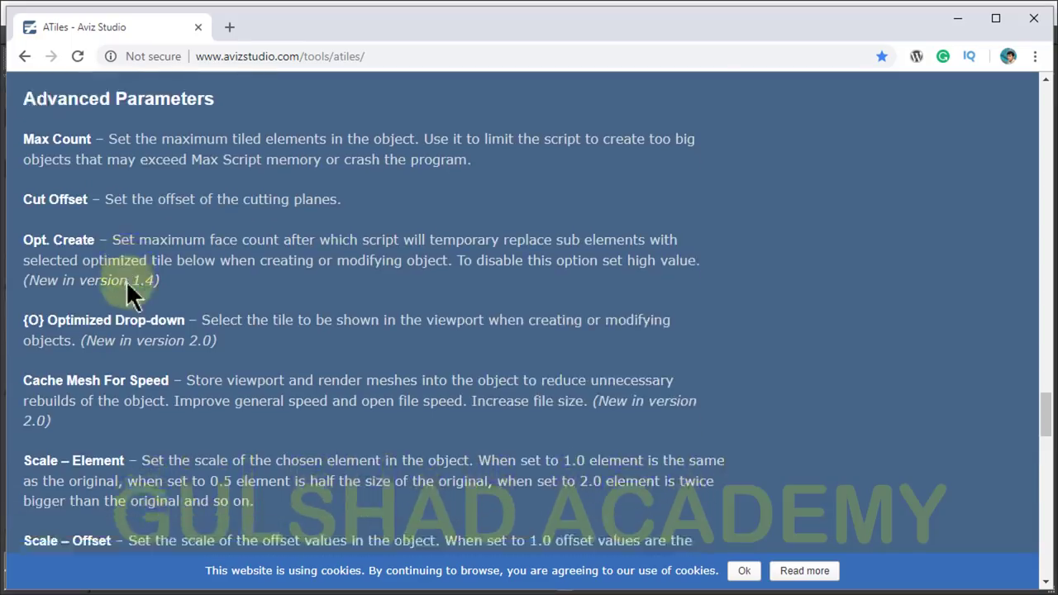
pyautogui.scroll(-7, 128, 277)
pyautogui.scroll(-5, 166, 297)
pyautogui.scroll(-3, 200, 331)
pyautogui.scroll(-5, 192, 351)
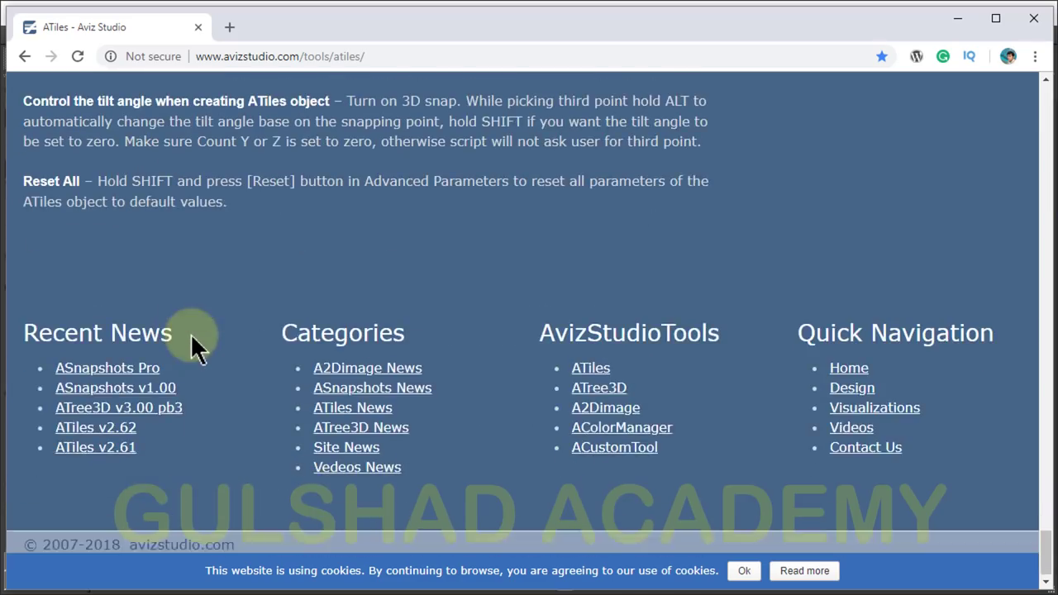
pyautogui.scroll(1, 193, 347)
pyautogui.scroll(10, 194, 352)
pyautogui.scroll(5, 193, 353)
pyautogui.scroll(6, 194, 353)
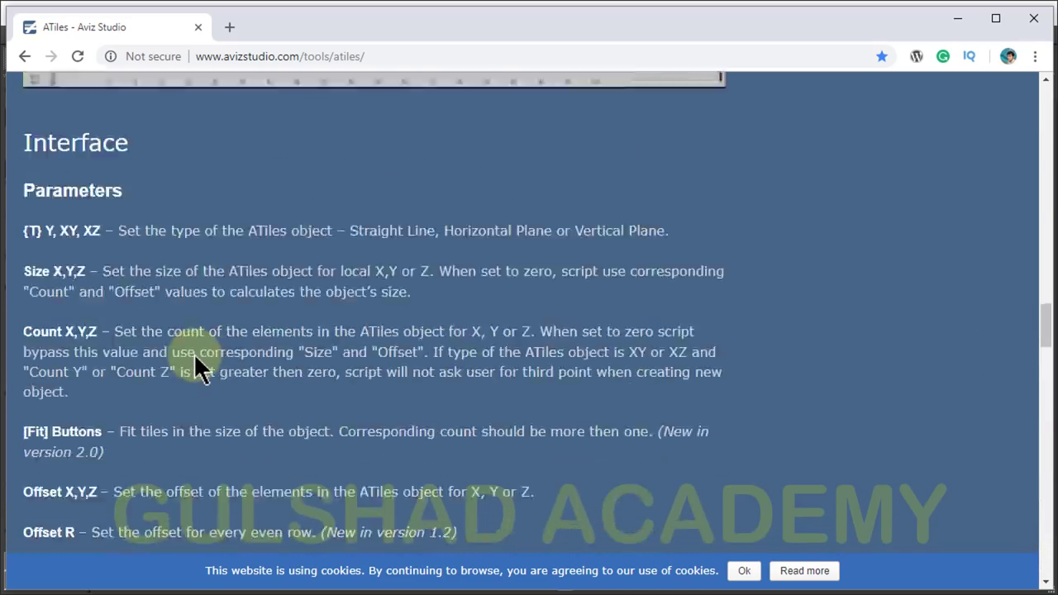
pyautogui.scroll(3, 194, 352)
pyautogui.scroll(10, 131, 369)
pyautogui.scroll(5, 131, 368)
pyautogui.scroll(2, 609, 350)
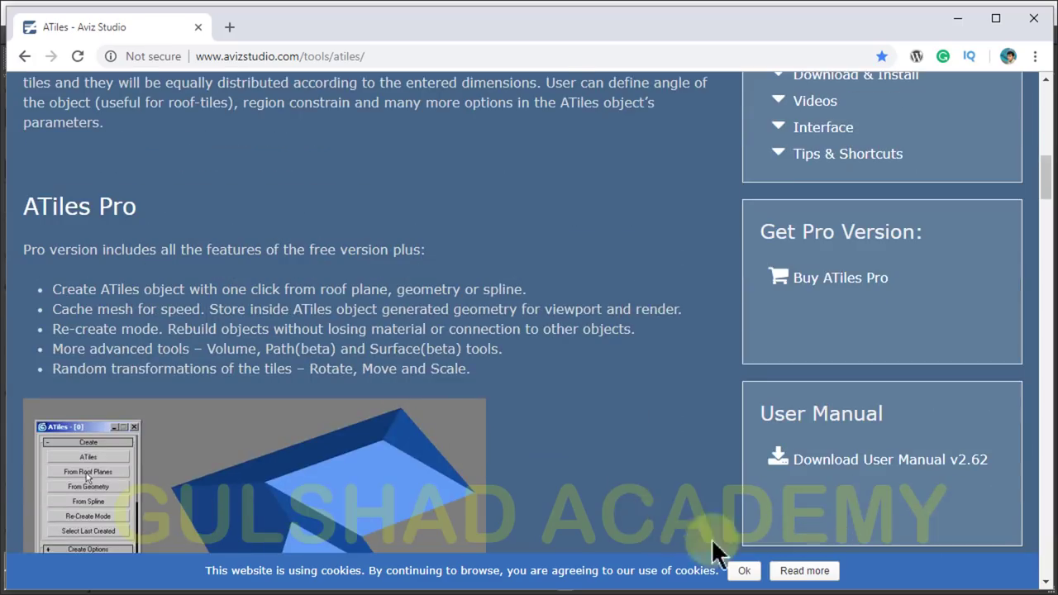
pyautogui.click(956, 18)
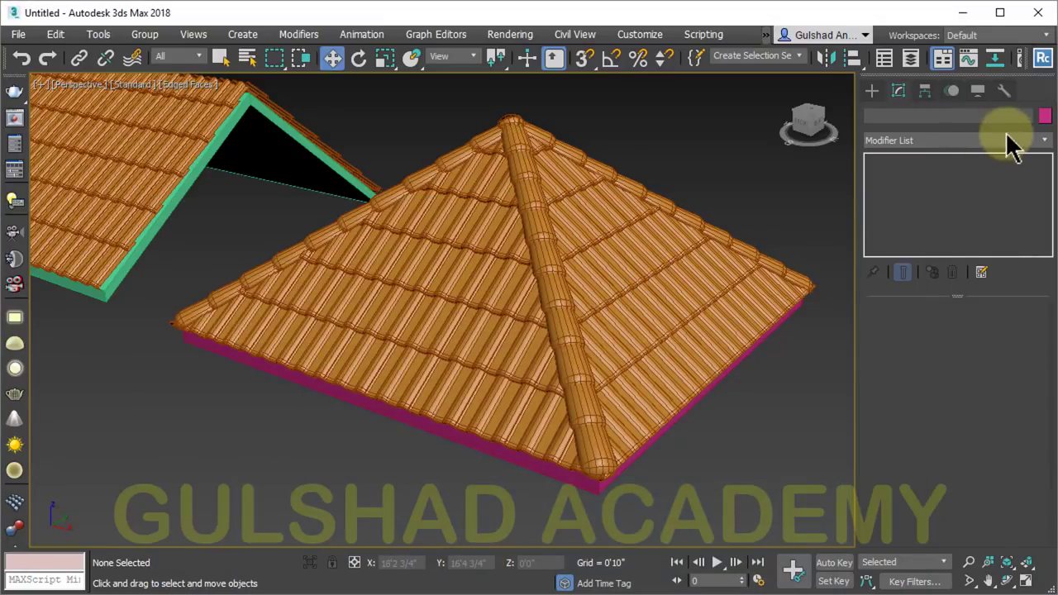
# Pan to frame both roofs and orbit around the tiled hip roof
pyautogui.scroll(3, 256, 196)
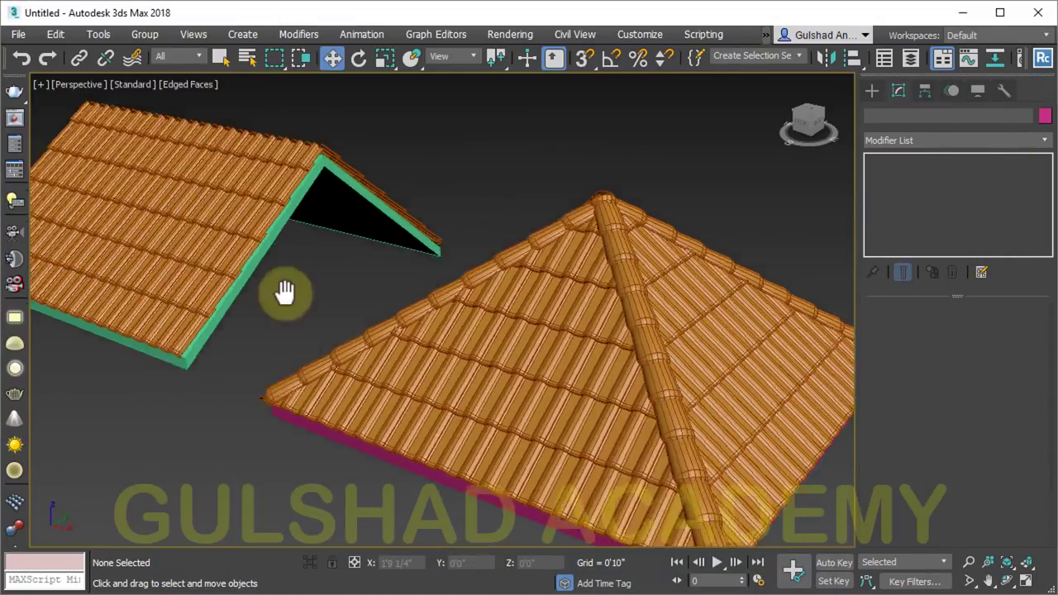
pyautogui.moveTo(284, 290)
pyautogui.mouseDown(button='middle')
pyautogui.moveTo(253, 314)
pyautogui.moveTo(248, 292)
pyautogui.moveTo(405, 295)
pyautogui.moveTo(548, 243)
pyautogui.moveTo(446, 270)
pyautogui.moveTo(243, 267)
pyautogui.moveTo(264, 276)
pyautogui.mouseUp(button='middle')
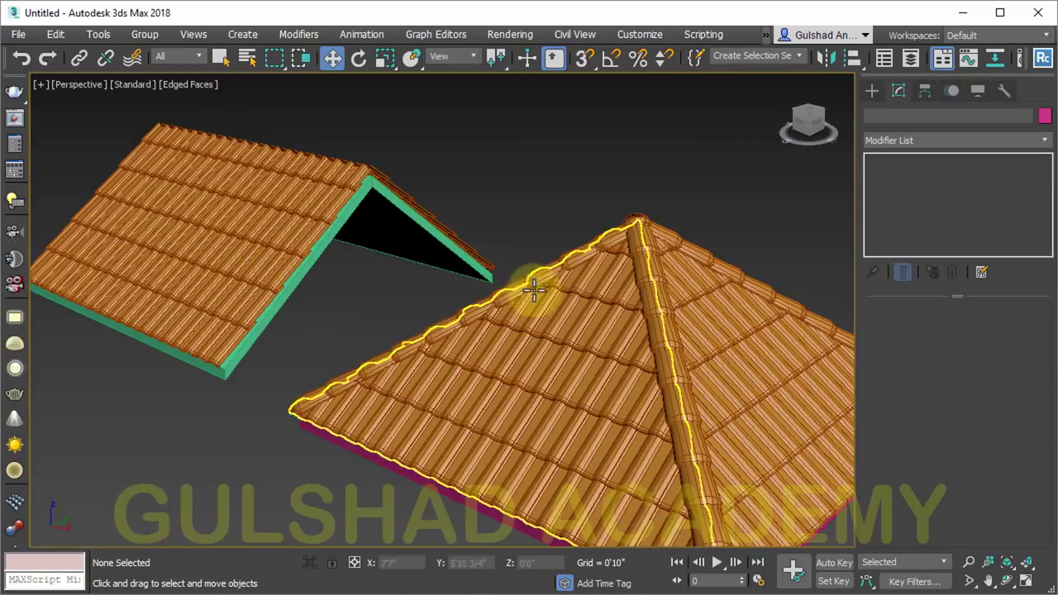
pyautogui.scroll(2, 364, 233)
pyautogui.keyDown('alt'); pyautogui.moveTo(364, 234); pyautogui.dragTo(545, 234, button='middle'); pyautogui.keyUp('alt')
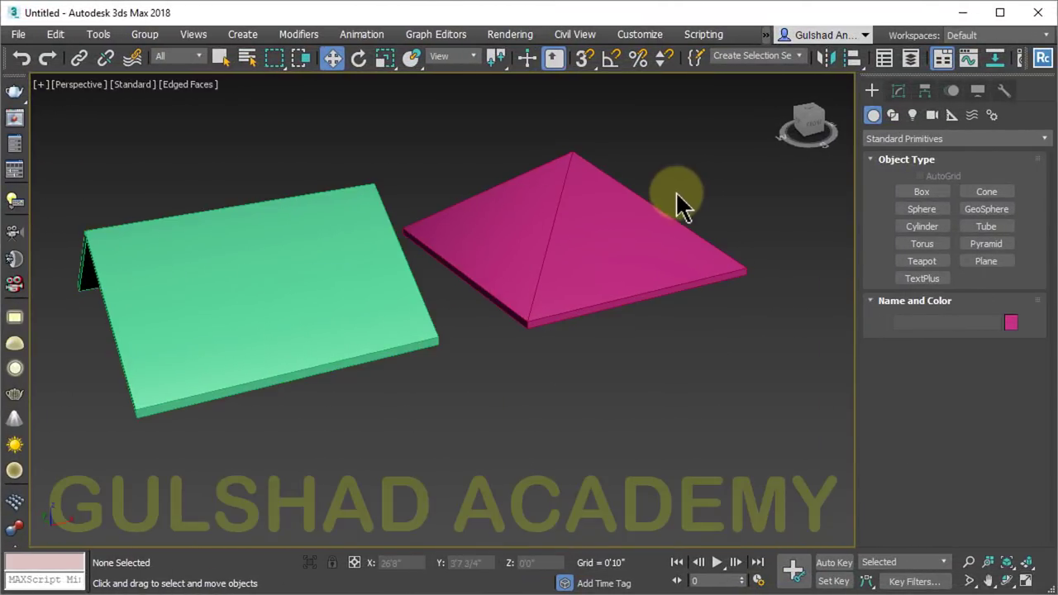
pyautogui.click(633, 221)
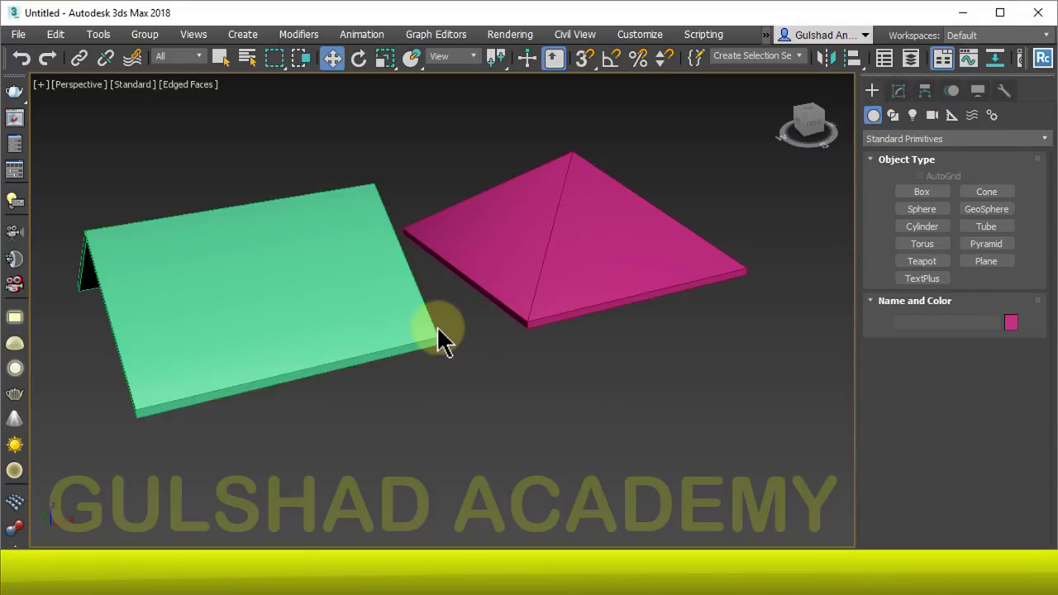
pyautogui.moveTo(438, 338)
pyautogui.keyDown('alt'); pyautogui.mouseDown(button='middle')
pyautogui.moveTo(500, 397)
pyautogui.moveTo(502, 359)
pyautogui.moveTo(267, 276)
pyautogui.moveTo(364, 248)
pyautogui.moveTo(519, 342)
pyautogui.moveTo(595, 306)
pyautogui.moveTo(542, 295)
pyautogui.moveTo(452, 346)
pyautogui.moveTo(496, 366)
pyautogui.moveTo(482, 342)
pyautogui.mouseUp(button='middle'); pyautogui.keyUp('alt')
pyautogui.moveTo(429, 394); pyautogui.dragTo(314, 338)
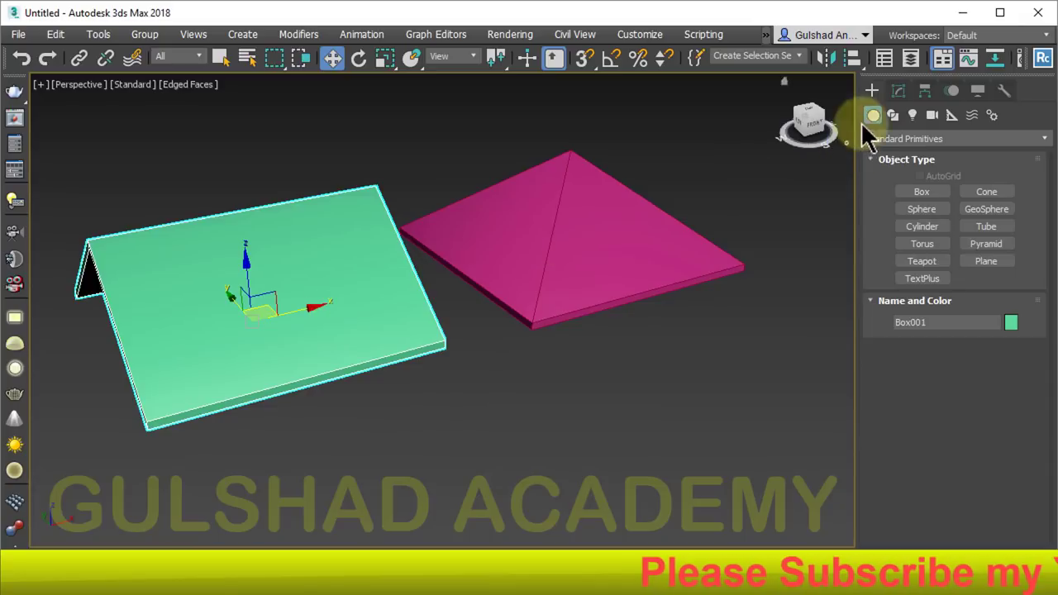
pyautogui.click(898, 91)
pyautogui.click(560, 396)
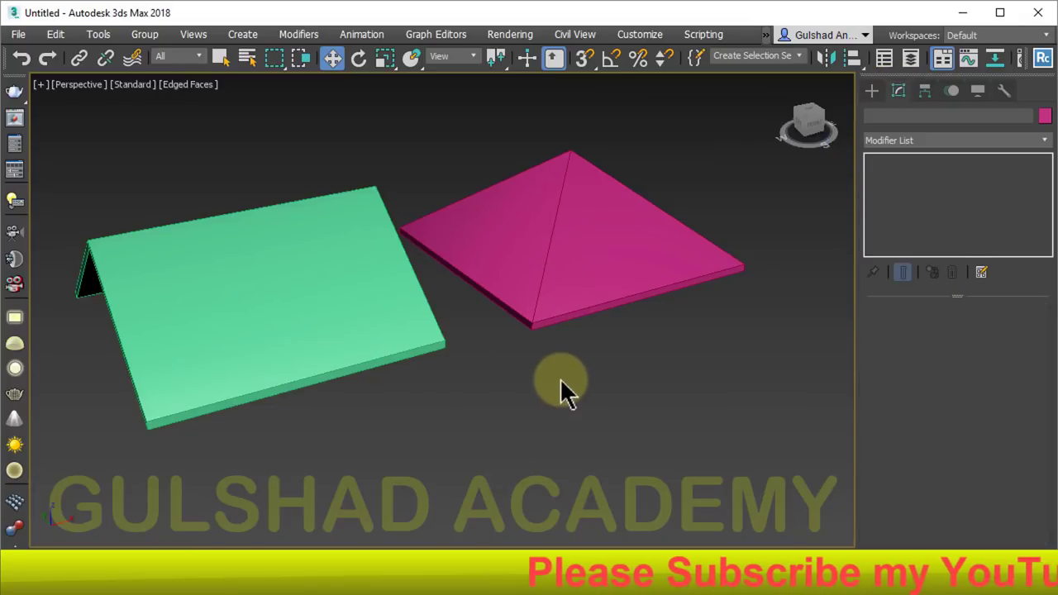
pyautogui.moveTo(562, 389)
pyautogui.mouseDown(button='middle')
pyautogui.moveTo(604, 373)
pyautogui.moveTo(506, 404)
pyautogui.moveTo(680, 349)
pyautogui.moveTo(566, 330)
pyautogui.mouseUp(button='middle')
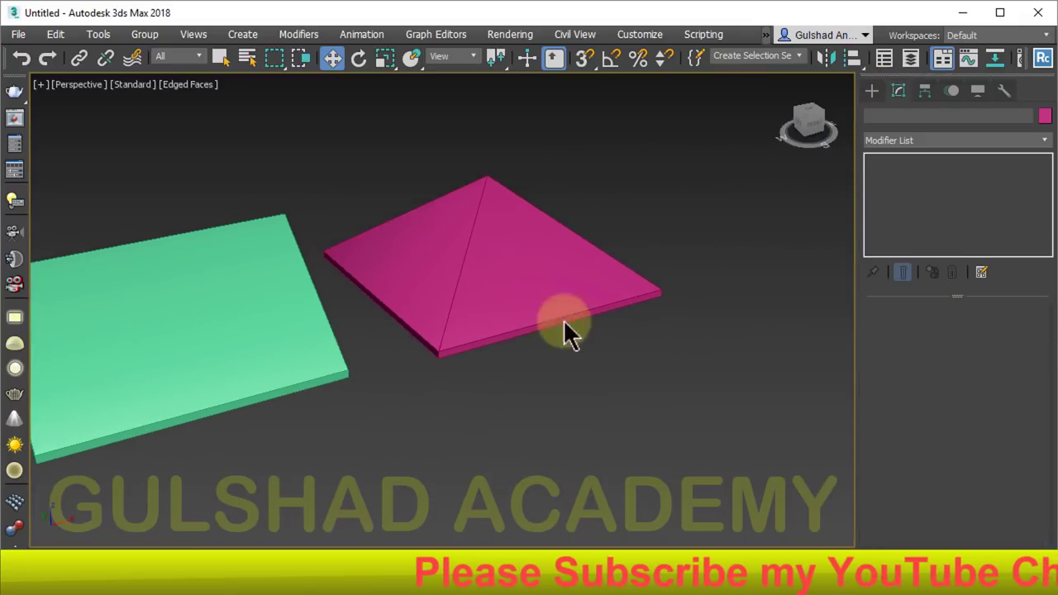
pyautogui.keyDown('alt'); pyautogui.moveTo(276, 358); pyautogui.dragTo(354, 337, button='middle'); pyautogui.keyUp('alt')
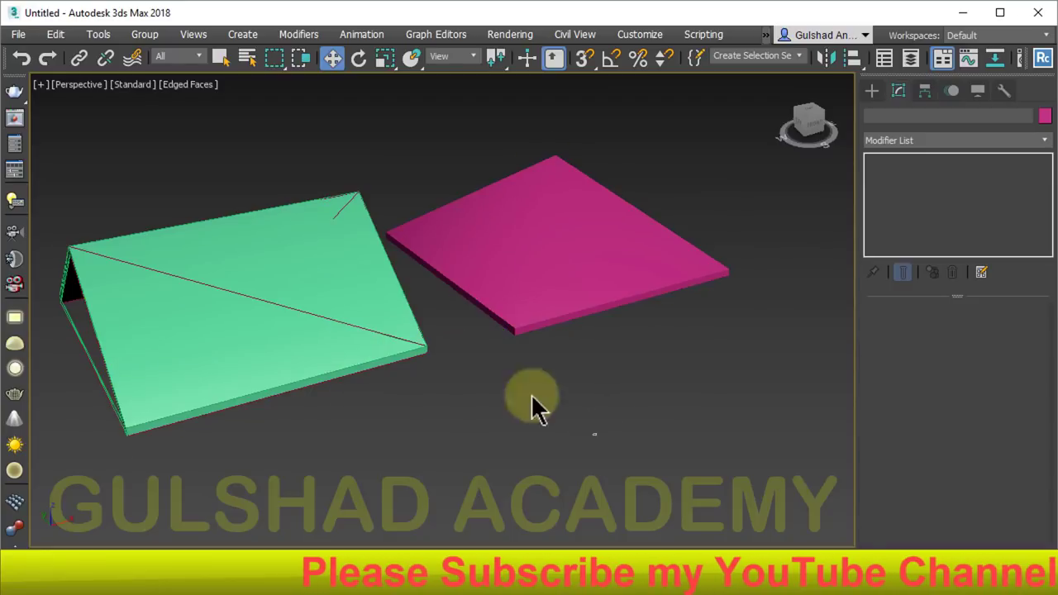
pyautogui.moveTo(225, 154); pyautogui.dragTo(226, 154)
pyautogui.click(571, 141)
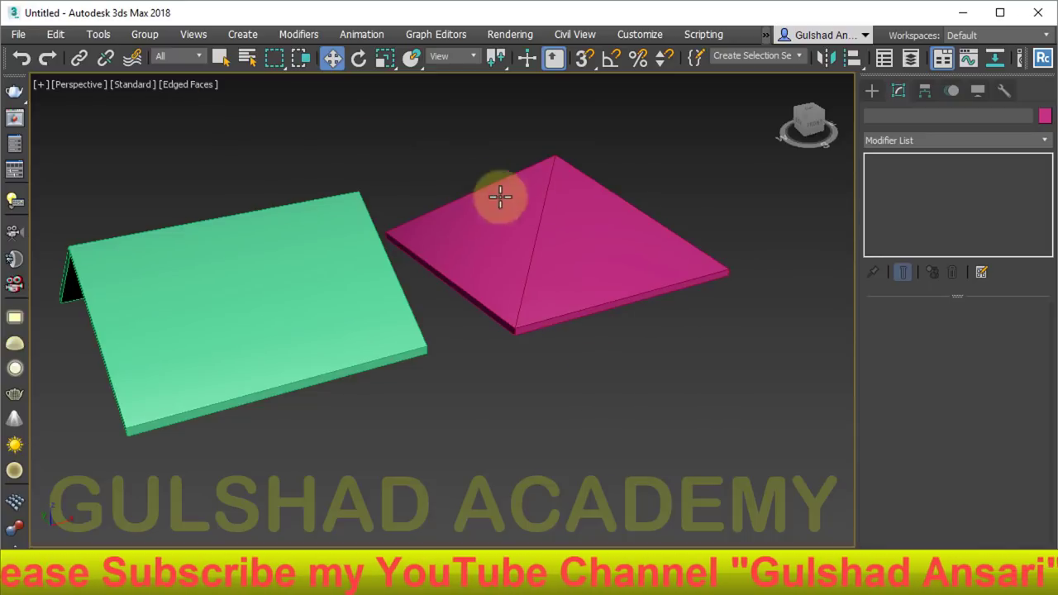
pyautogui.scroll(3, 583, 174)
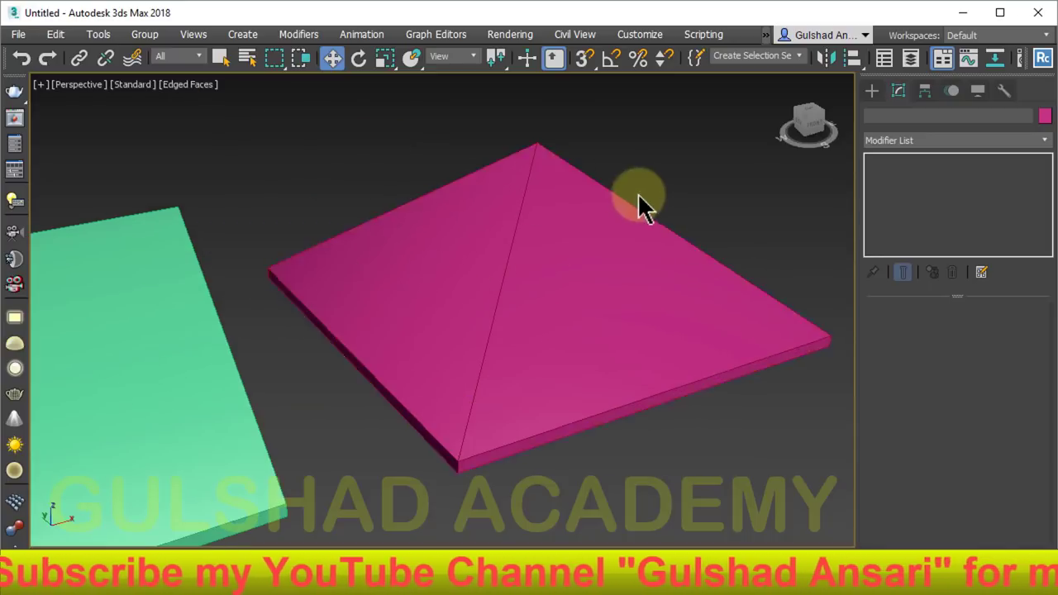
pyautogui.scroll(-3, 639, 199)
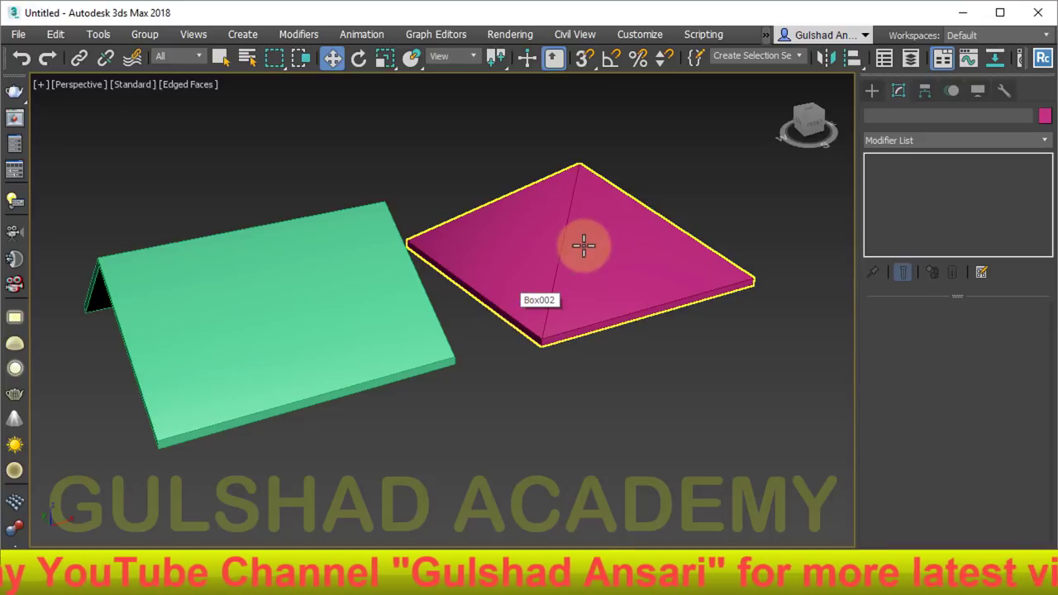
# Choose Avizstudio Tools under Create > Geometry and select the pink pyramid roof
pyautogui.click(872, 89)
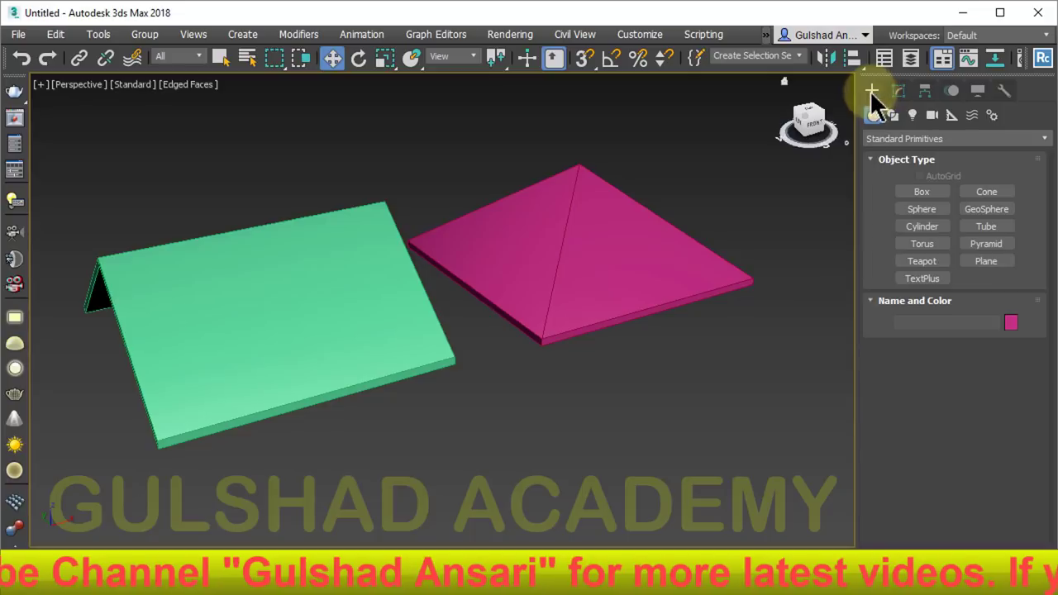
pyautogui.click(881, 140)
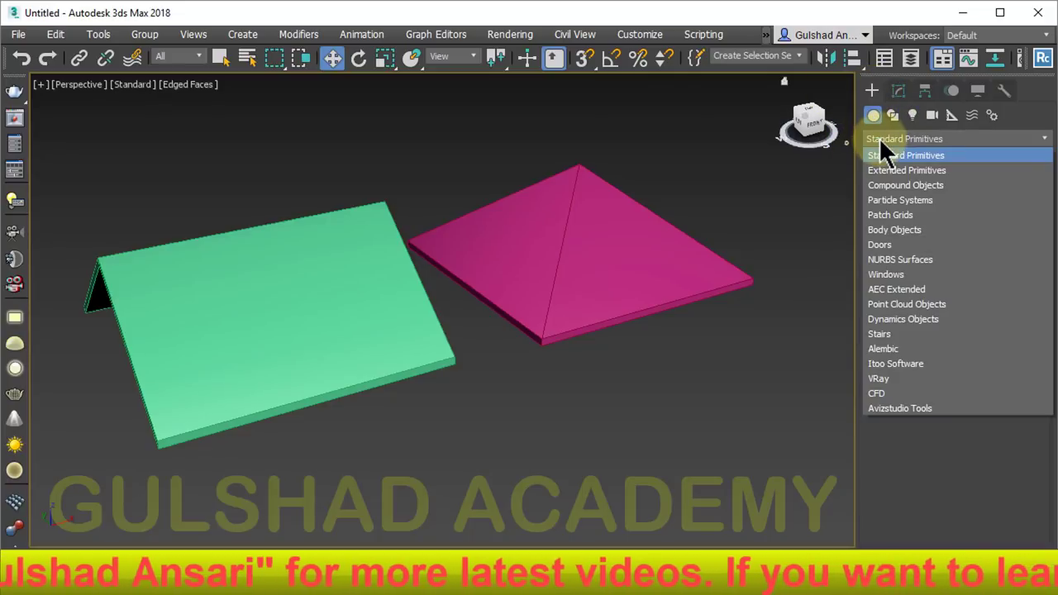
pyautogui.click(899, 408)
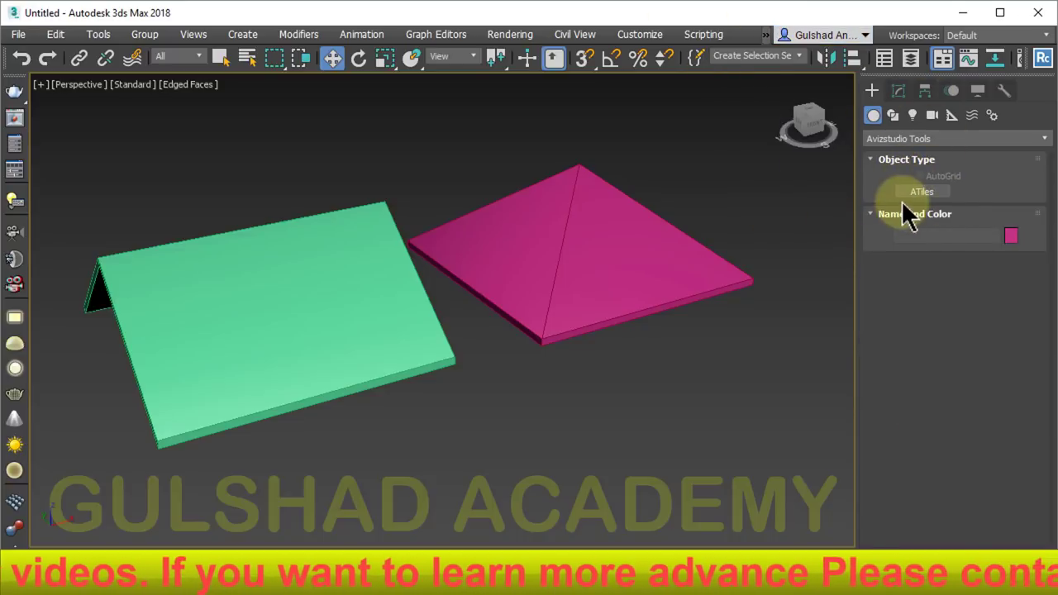
pyautogui.click(555, 190)
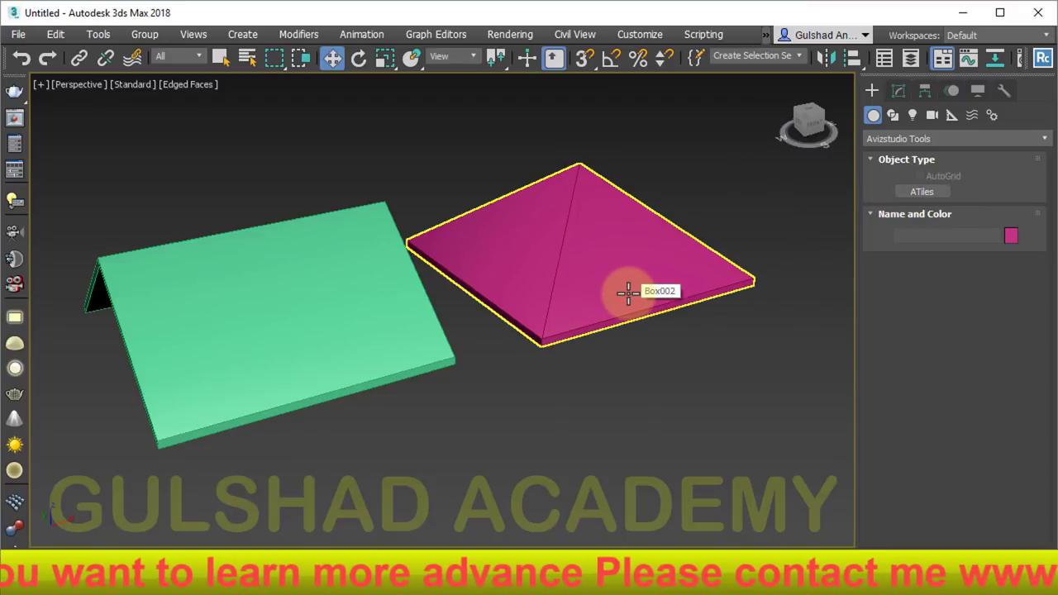
# Start an ATiles object and orbit and zoom in on the pink pyramid
pyautogui.click(922, 191)
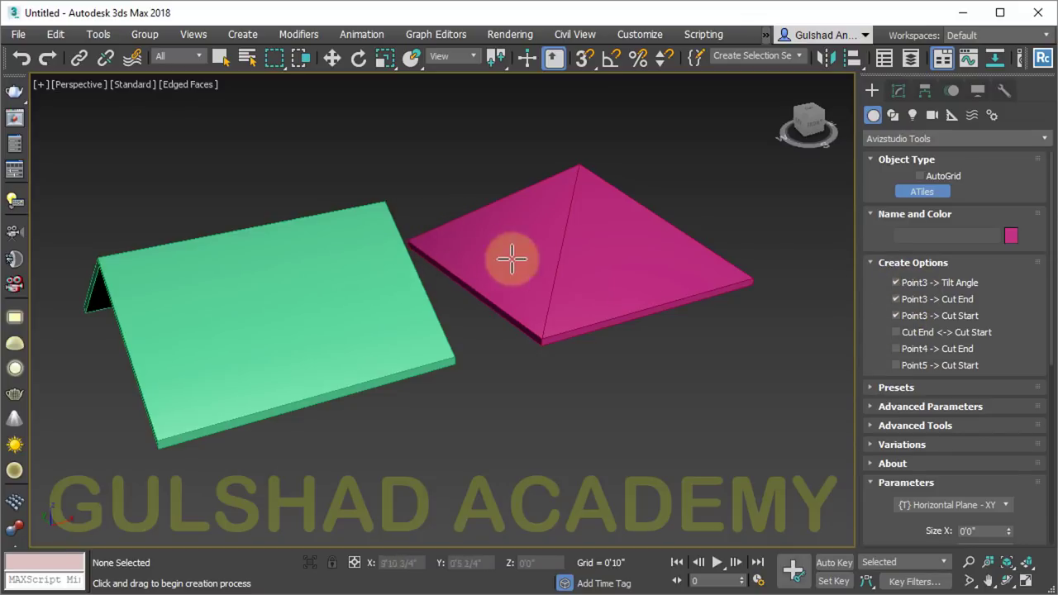
pyautogui.keyDown('alt'); pyautogui.moveTo(646, 328); pyautogui.dragTo(502, 282, button='middle'); pyautogui.keyUp('alt')
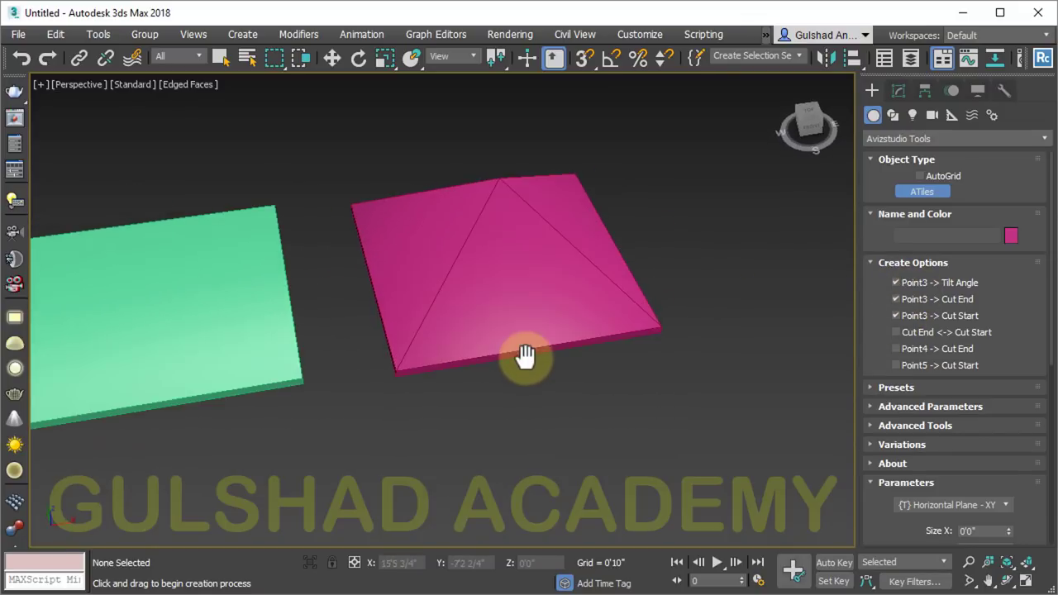
pyautogui.scroll(3, 491, 199)
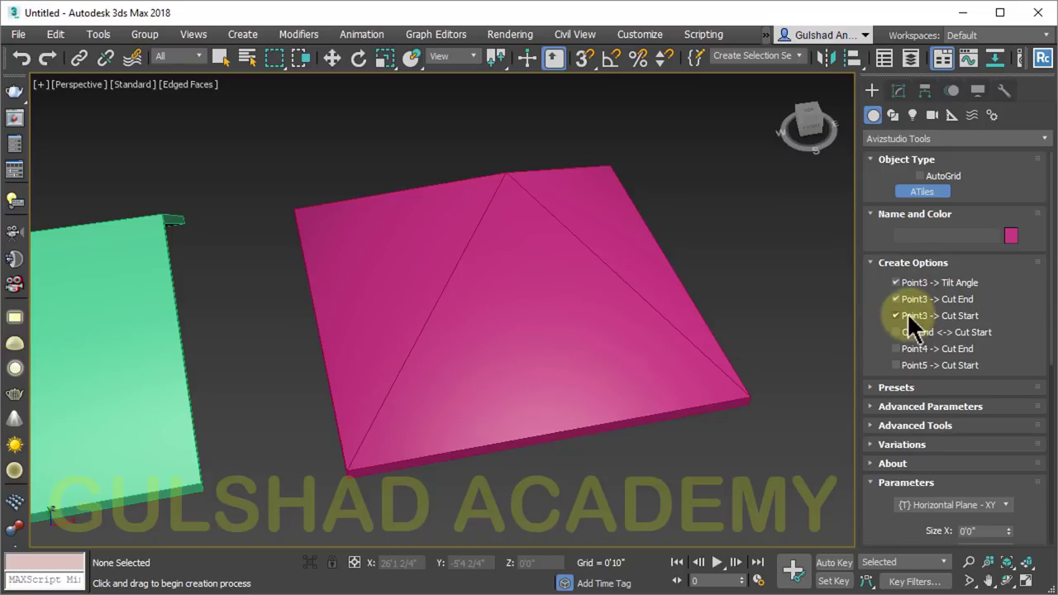
# Frame the pink pyramid and uncheck the Point5 Cut Start option
pyautogui.moveTo(253, 338); pyautogui.dragTo(545, 283, button='middle')
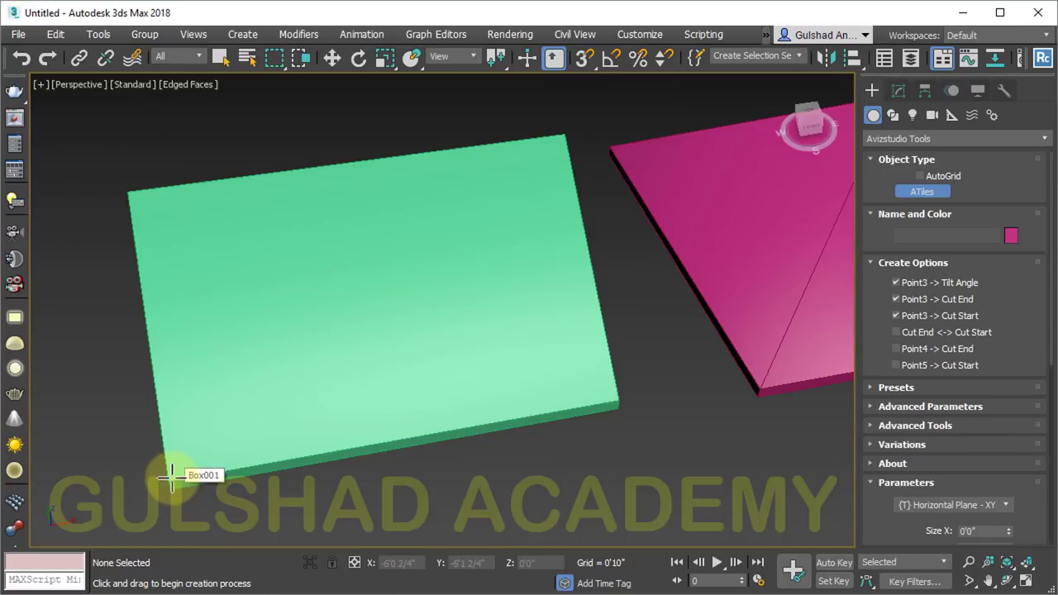
pyautogui.moveTo(171, 476); pyautogui.dragTo(605, 409)
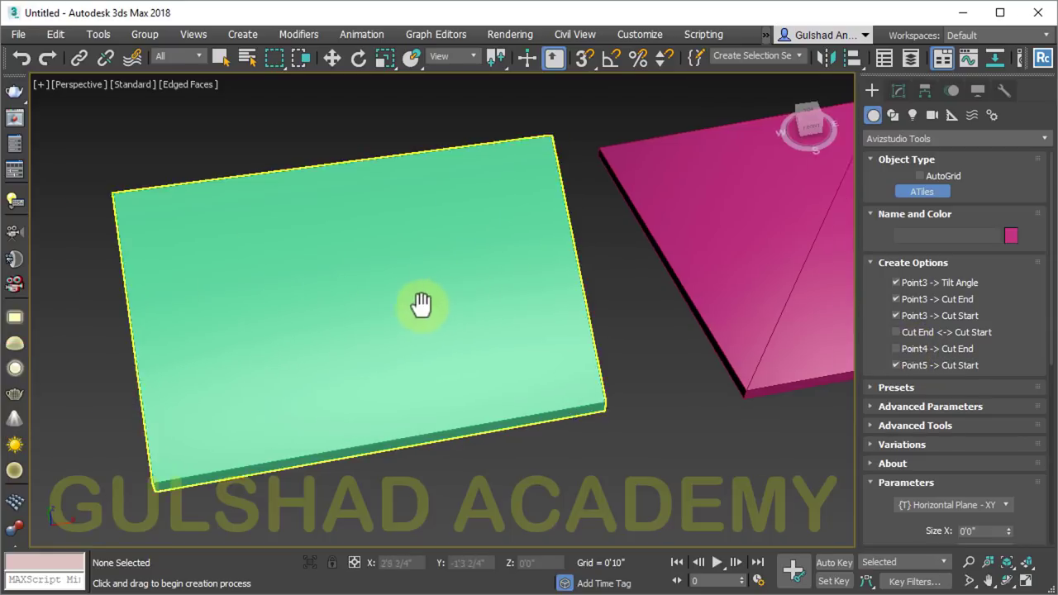
pyautogui.moveTo(420, 303); pyautogui.dragTo(208, 323, button='middle')
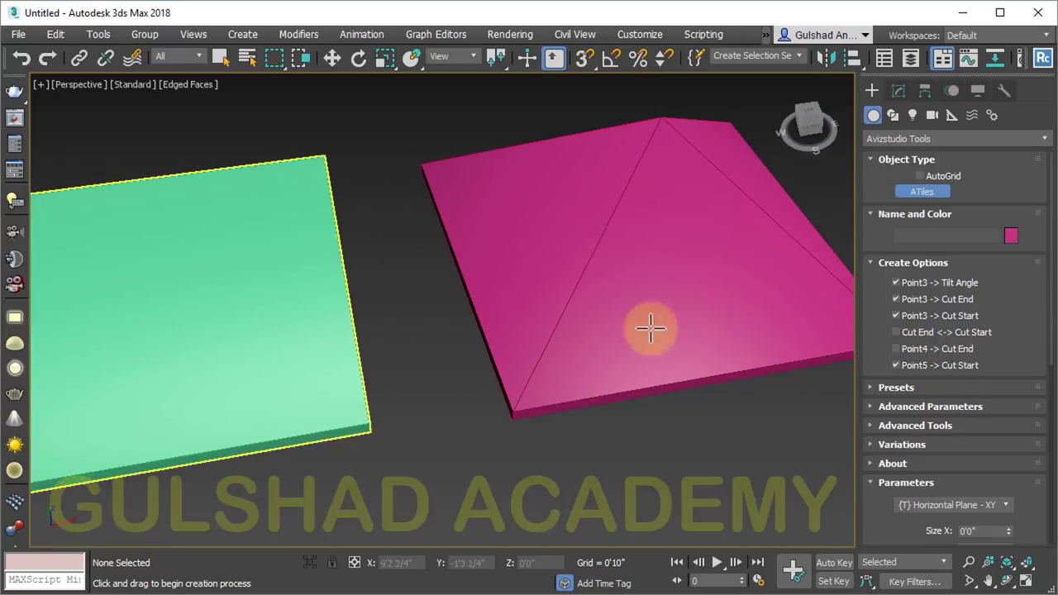
pyautogui.click(898, 366)
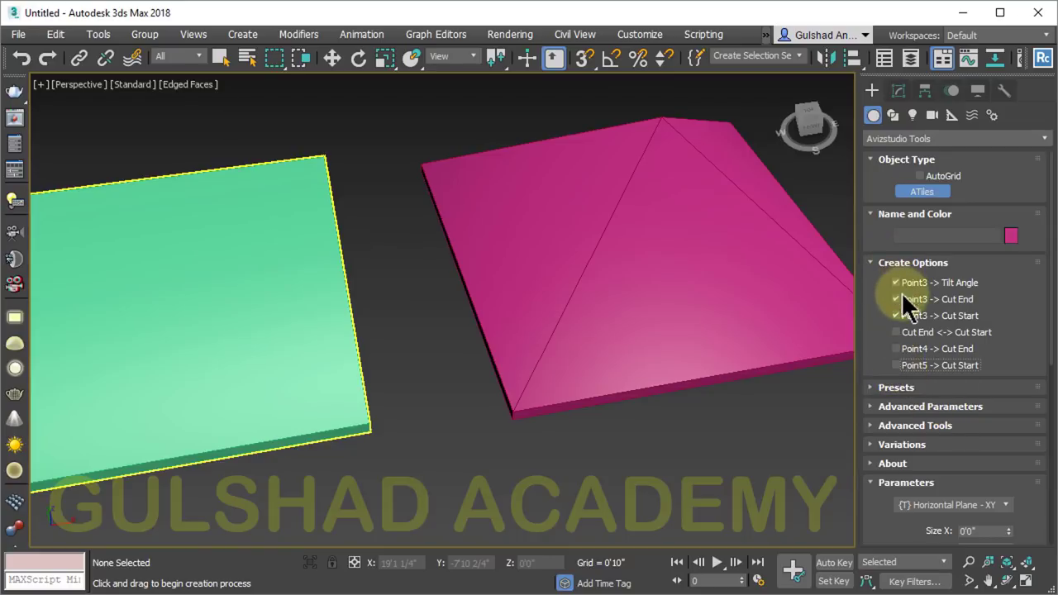
# Centre the pyramid and open the snap settings to enable Endpoint snapping
pyautogui.moveTo(619, 135); pyautogui.dragTo(477, 189, button='middle')
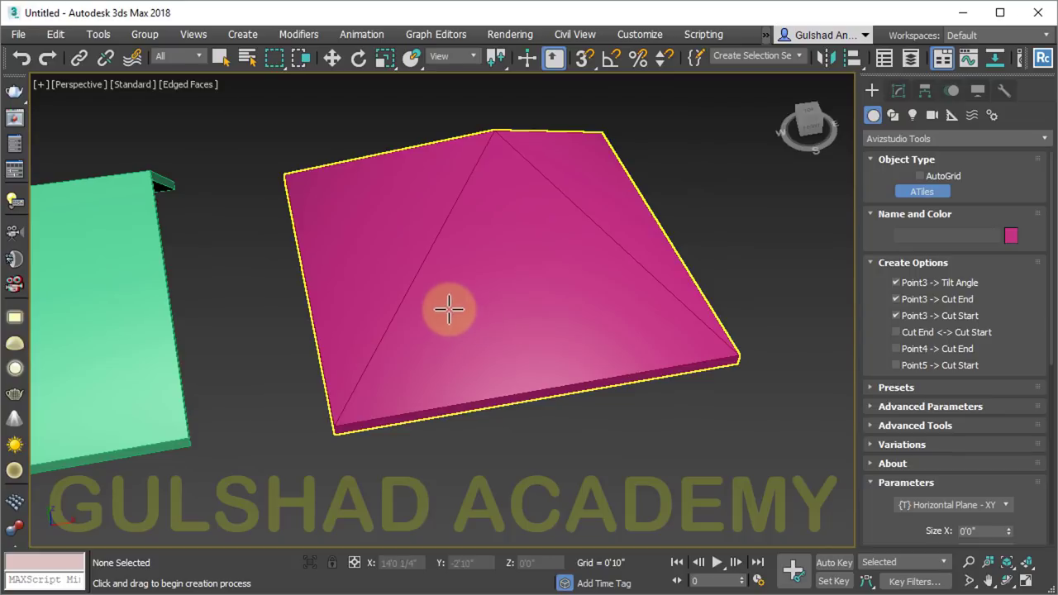
pyautogui.moveTo(514, 198); pyautogui.dragTo(534, 259, button='middle')
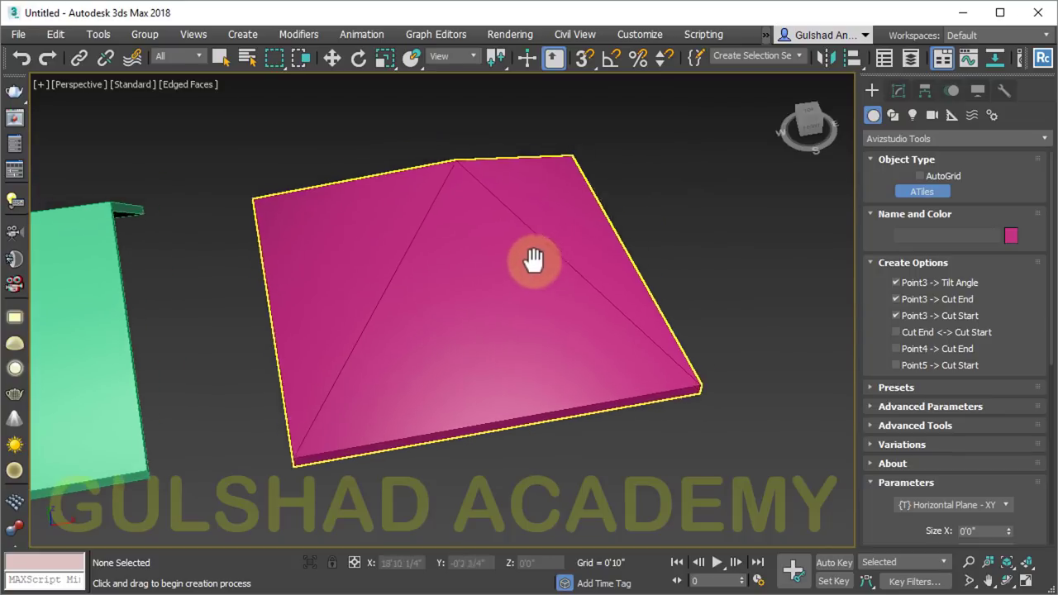
pyautogui.rightClick(576, 59)
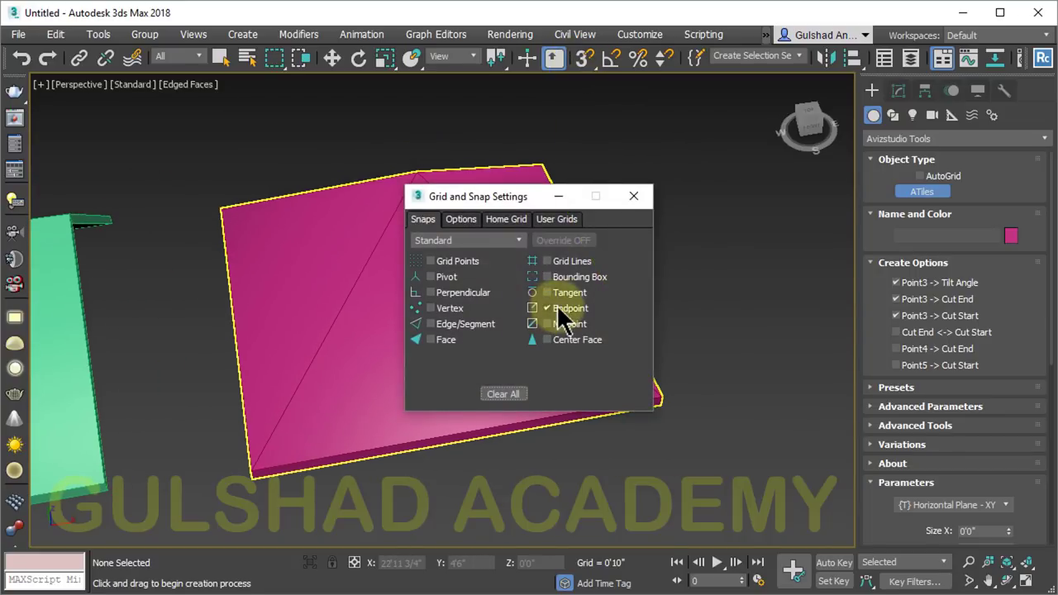
# Close the Grid and Snap Settings dialog and turn on the Snaps Toggle
pyautogui.moveTo(507, 196); pyautogui.dragTo(522, 144)
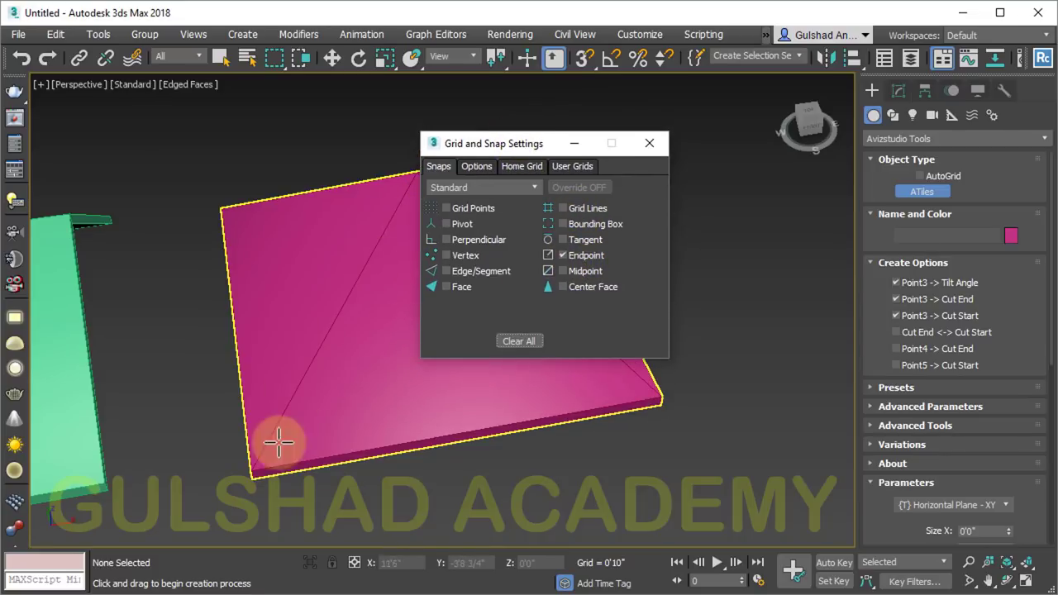
pyautogui.click(649, 143)
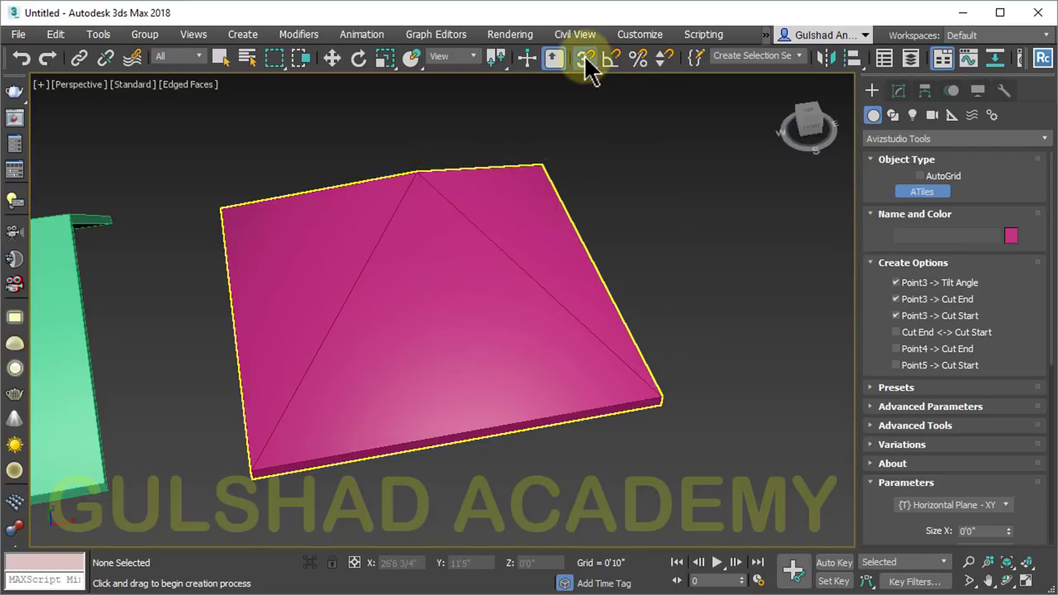
pyautogui.click(584, 56)
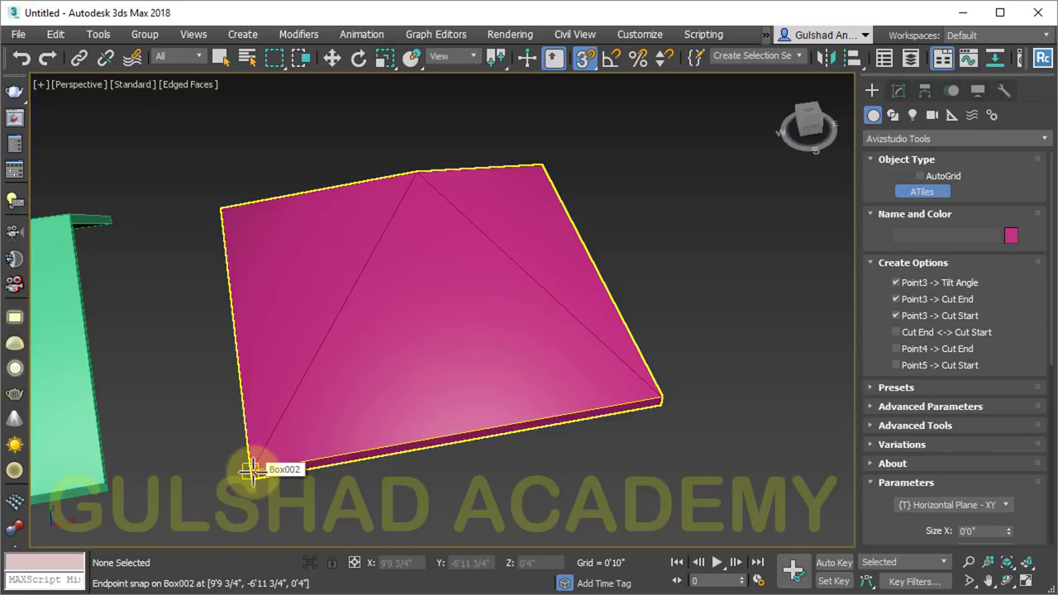
# Snap ATiles to a pyramid face's two bottom corners and apex, finish, then inspect it
pyautogui.click(250, 470)
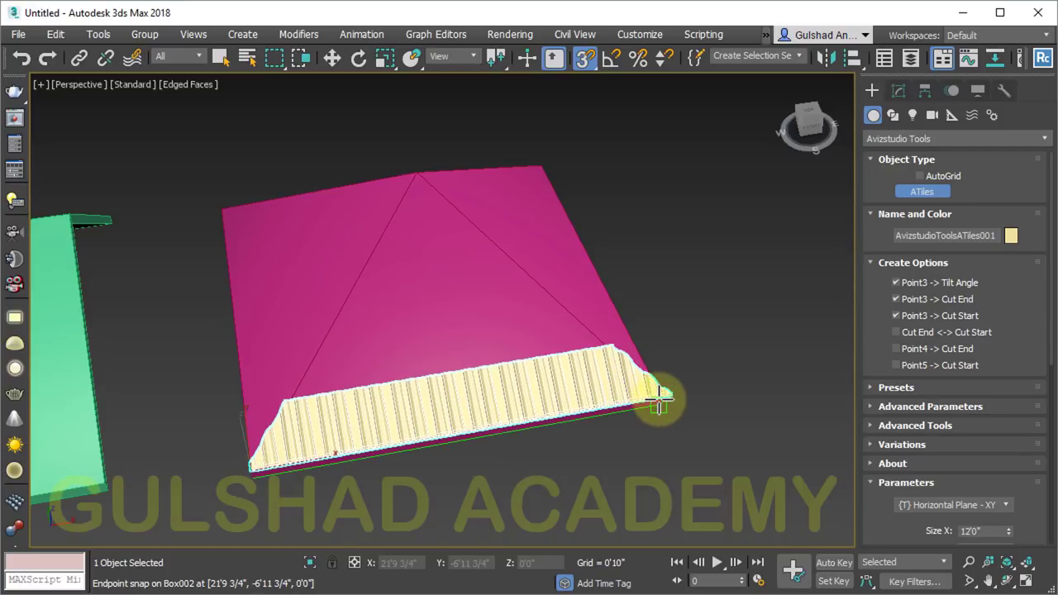
pyautogui.click(658, 400)
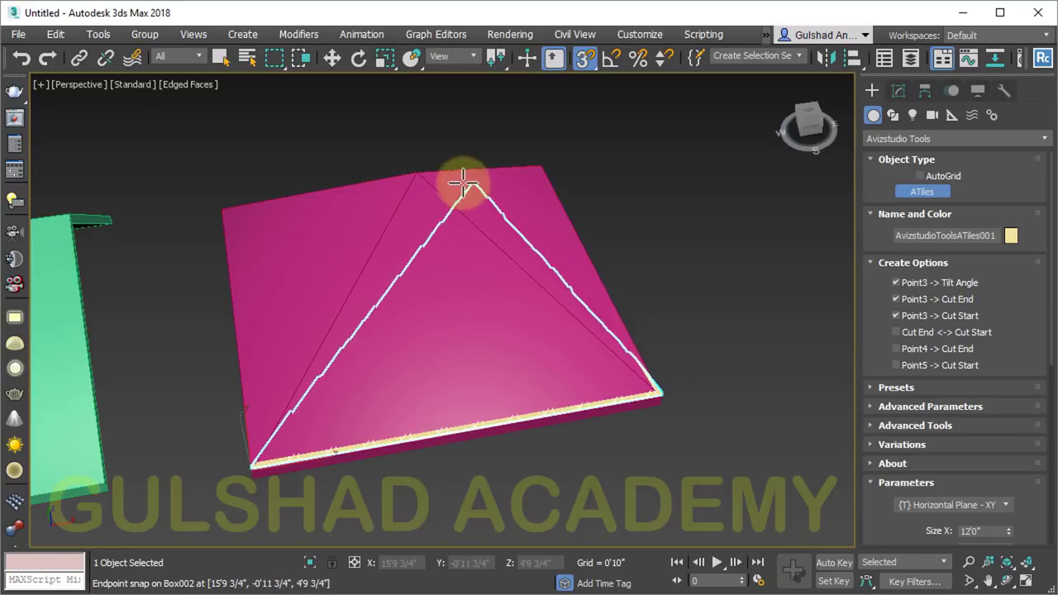
pyautogui.click(417, 173)
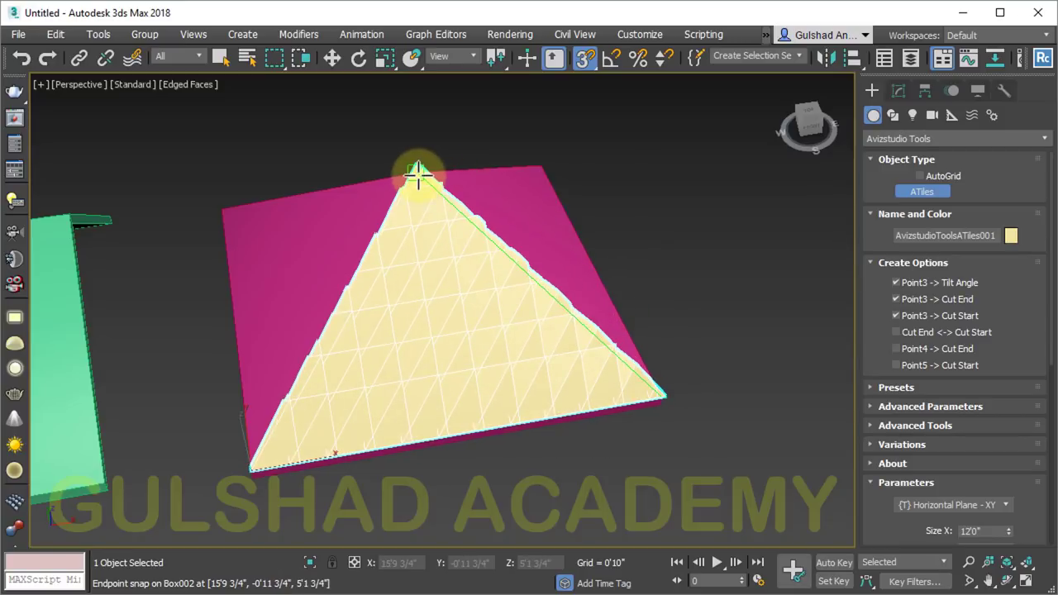
pyautogui.rightClick(670, 258)
pyautogui.click(671, 257)
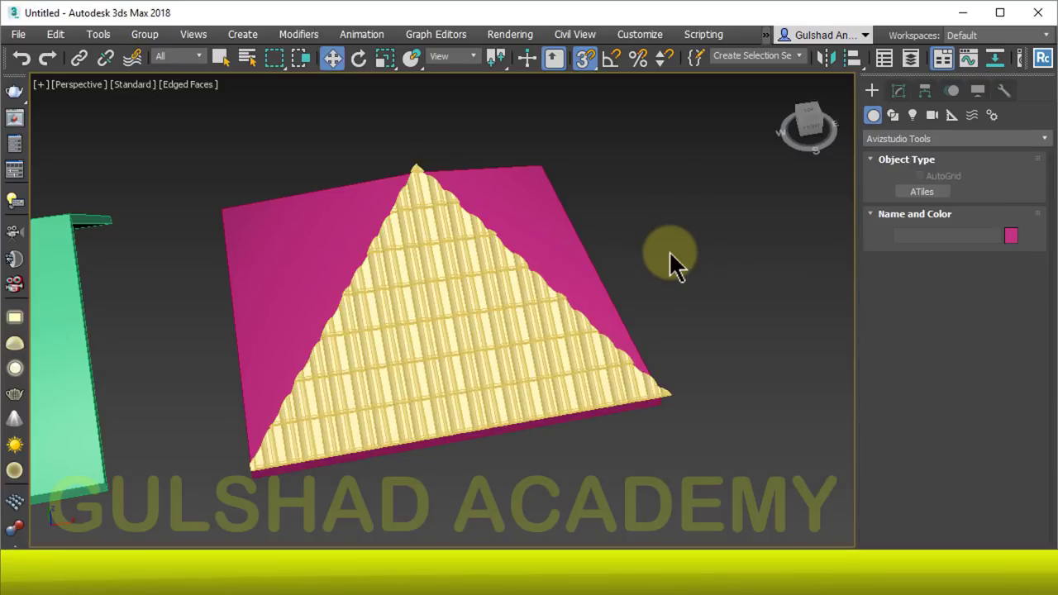
pyautogui.moveTo(608, 378)
pyautogui.keyDown('alt'); pyautogui.mouseDown(button='middle')
pyautogui.moveTo(513, 306)
pyautogui.moveTo(649, 355)
pyautogui.moveTo(558, 332)
pyautogui.moveTo(579, 359)
pyautogui.moveTo(538, 335)
pyautogui.moveTo(552, 357)
pyautogui.moveTo(507, 366)
pyautogui.moveTo(524, 427)
pyautogui.mouseUp(button='middle'); pyautogui.keyUp('alt')
pyautogui.scroll(3, 537, 342)
pyautogui.scroll(3, 595, 343)
pyautogui.scroll(-3, 578, 359)
pyautogui.scroll(2, 329, 238)
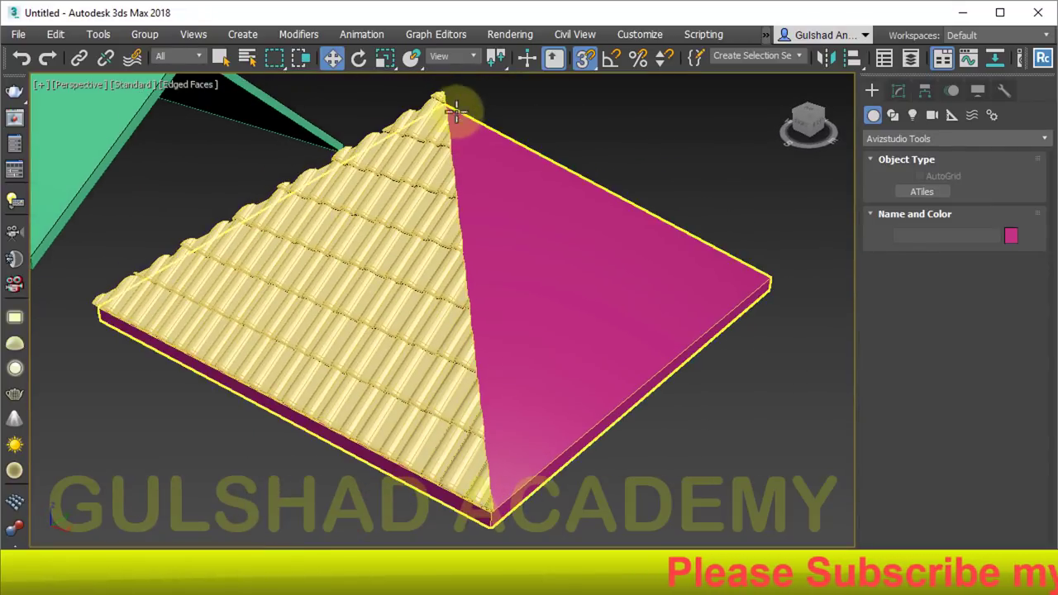
# Set the ATiles object colour to red
pyautogui.click(439, 93)
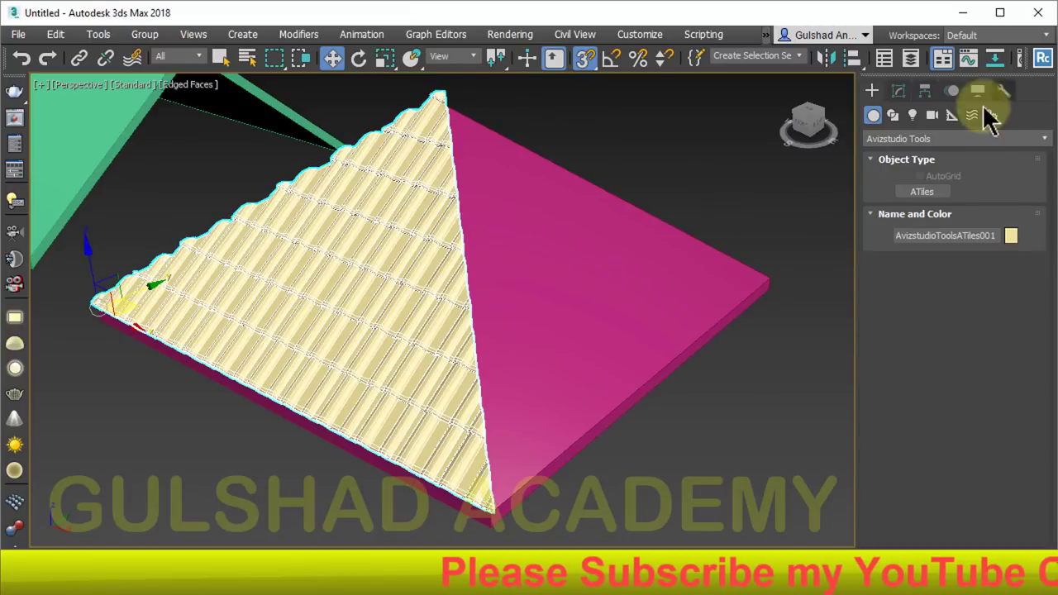
pyautogui.click(899, 91)
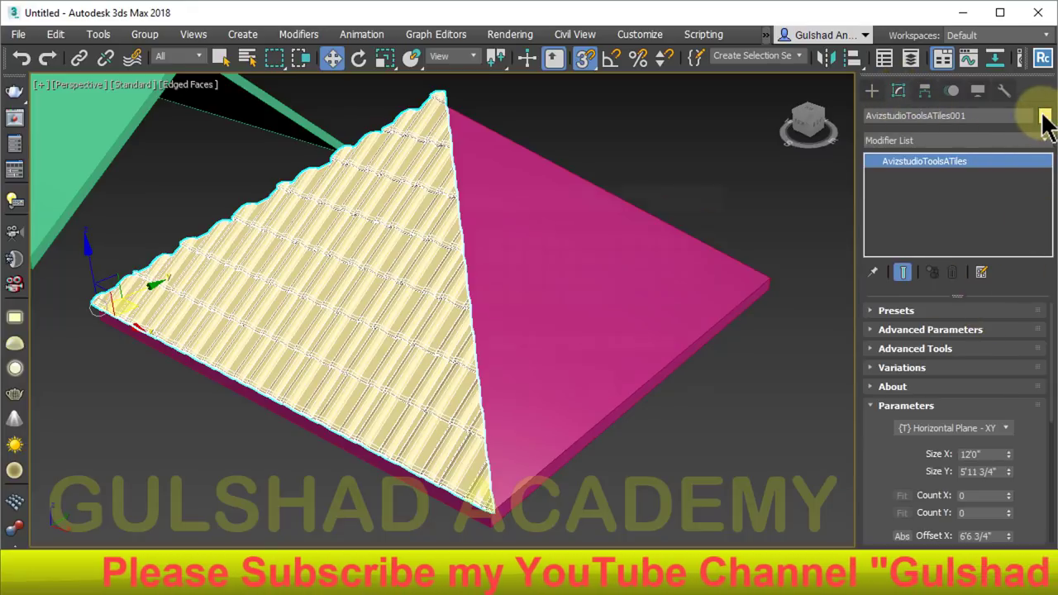
pyautogui.click(1043, 117)
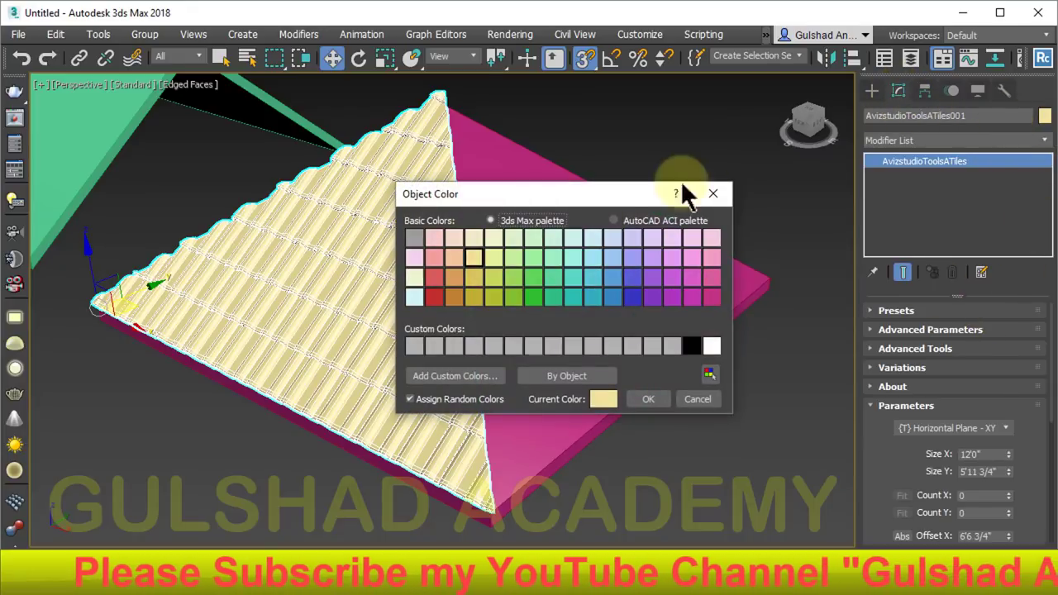
pyautogui.click(647, 399)
pyautogui.click(760, 442)
# Change the tiled roof's object colour from red to orange
pyautogui.click(355, 304)
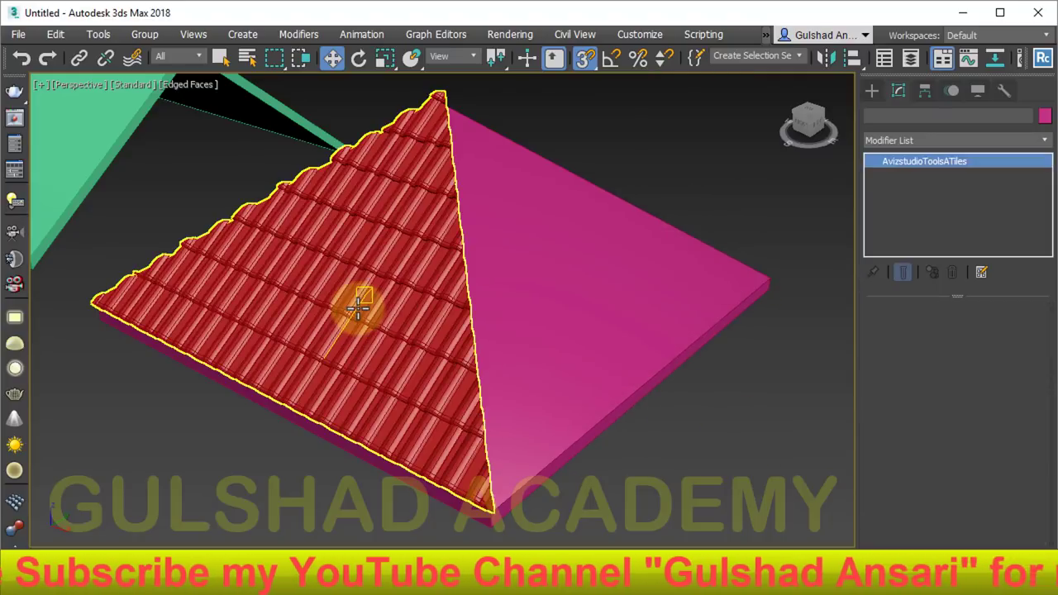
pyautogui.click(1043, 116)
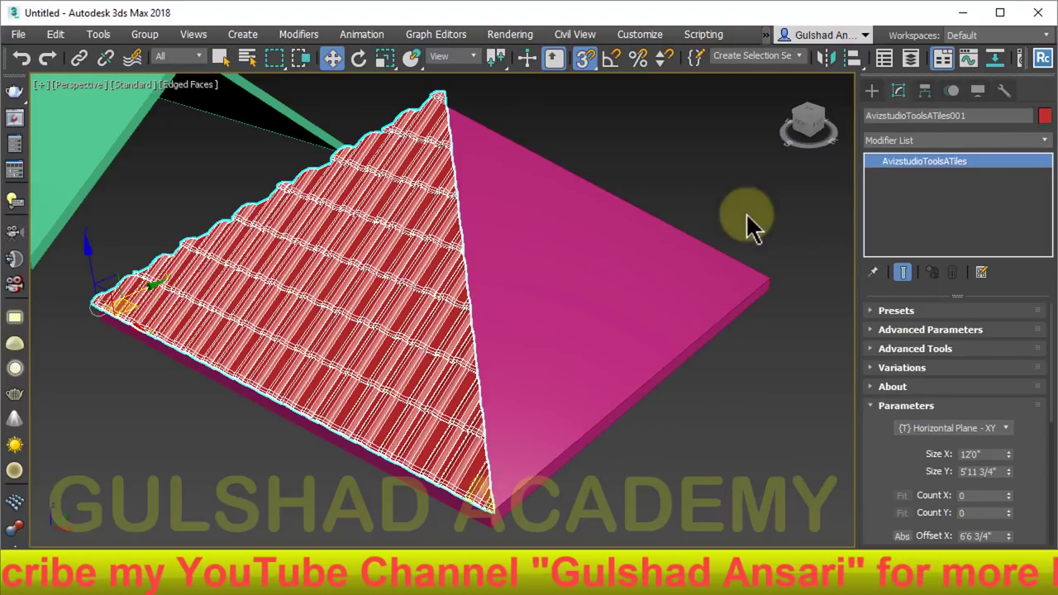
pyautogui.click(456, 296)
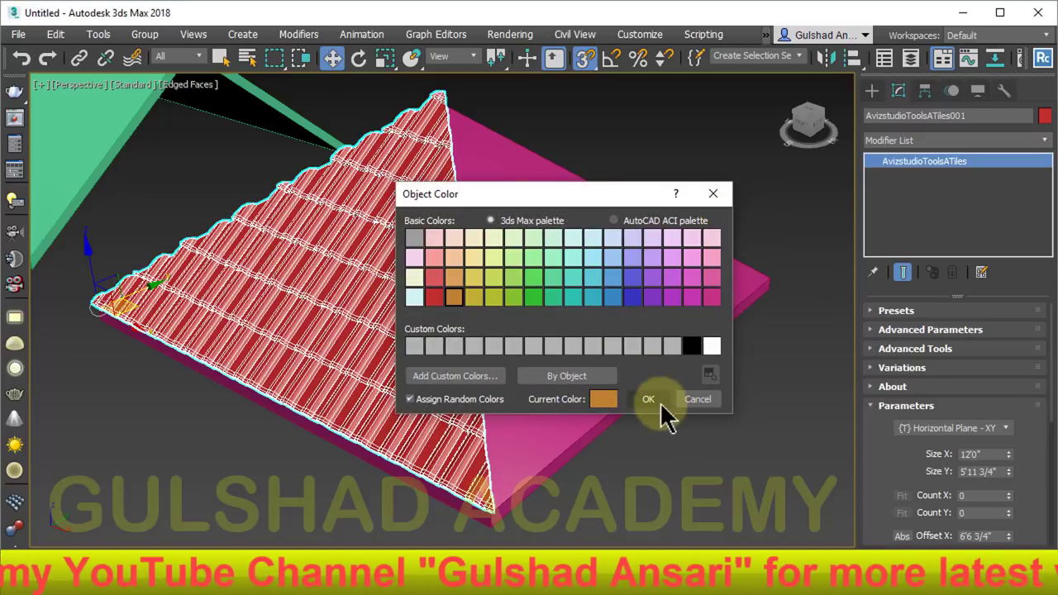
pyautogui.click(648, 399)
pyautogui.click(673, 424)
pyautogui.moveTo(672, 425); pyautogui.dragTo(645, 382, button='middle')
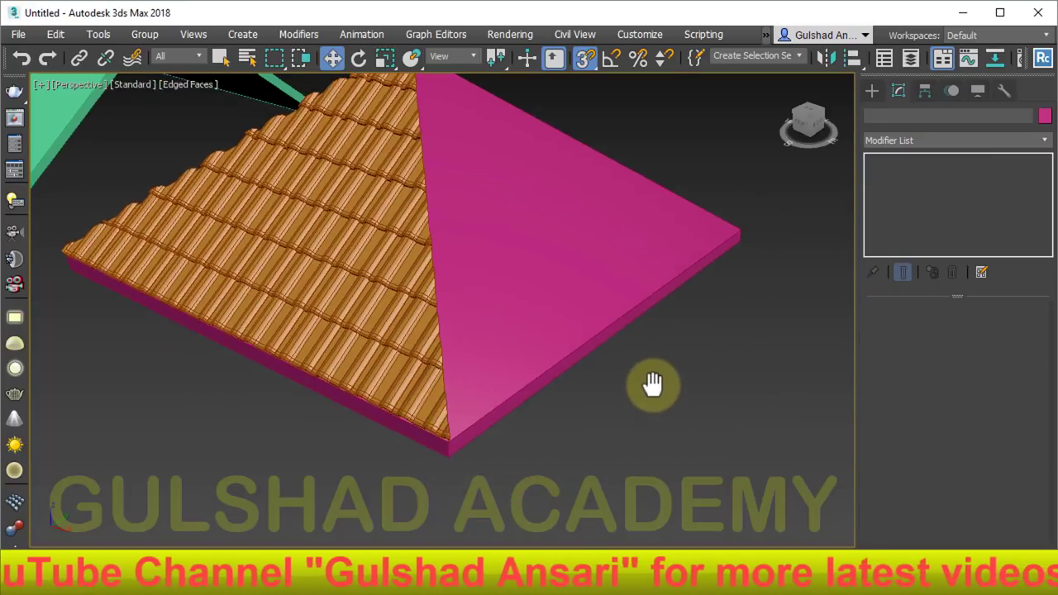
pyautogui.click(361, 180)
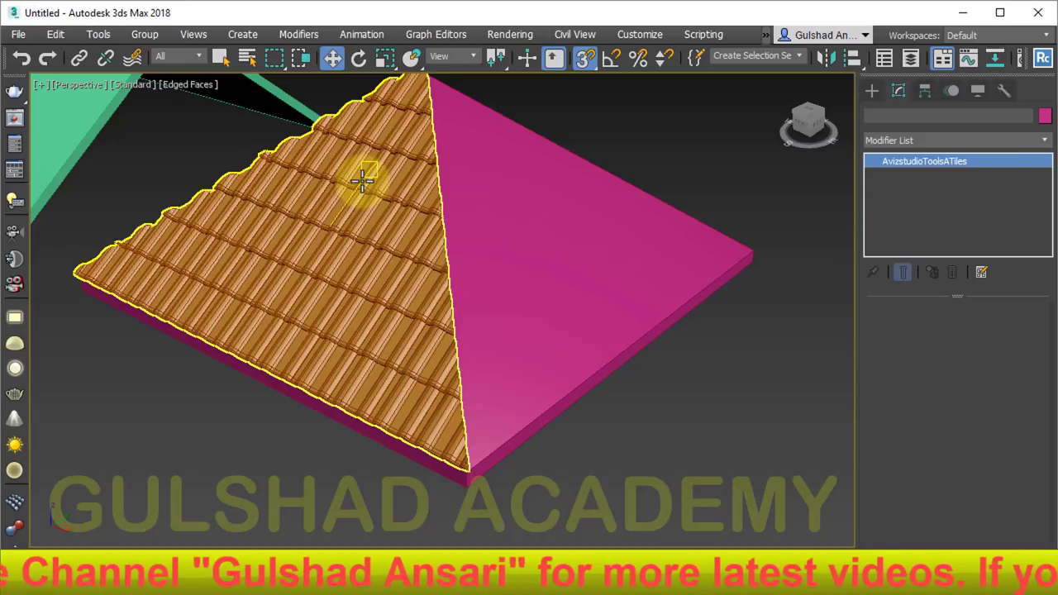
pyautogui.scroll(-1, 873, 435)
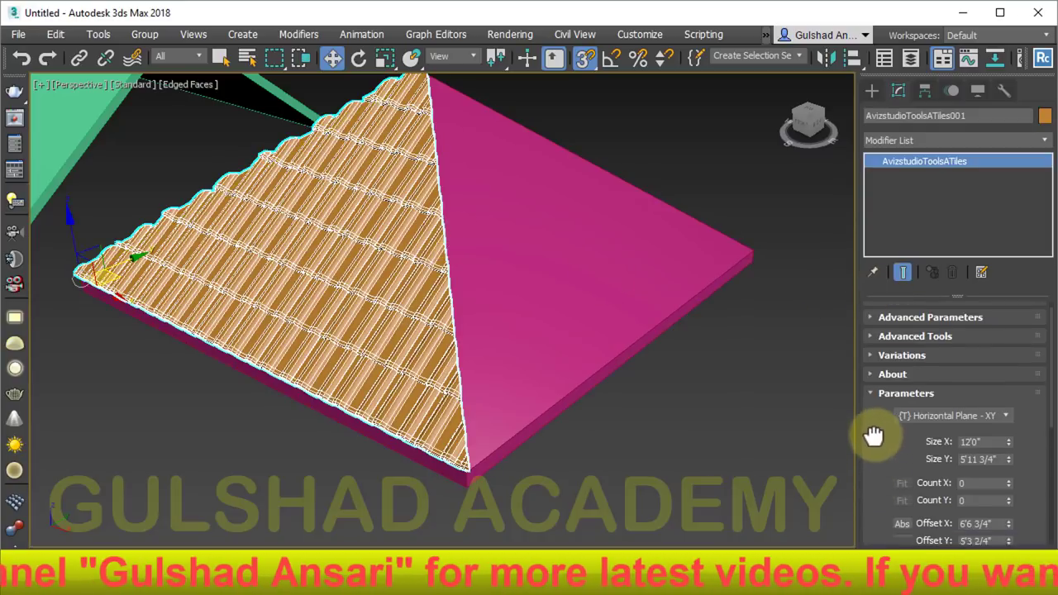
pyautogui.moveTo(873, 435); pyautogui.dragTo(862, 373)
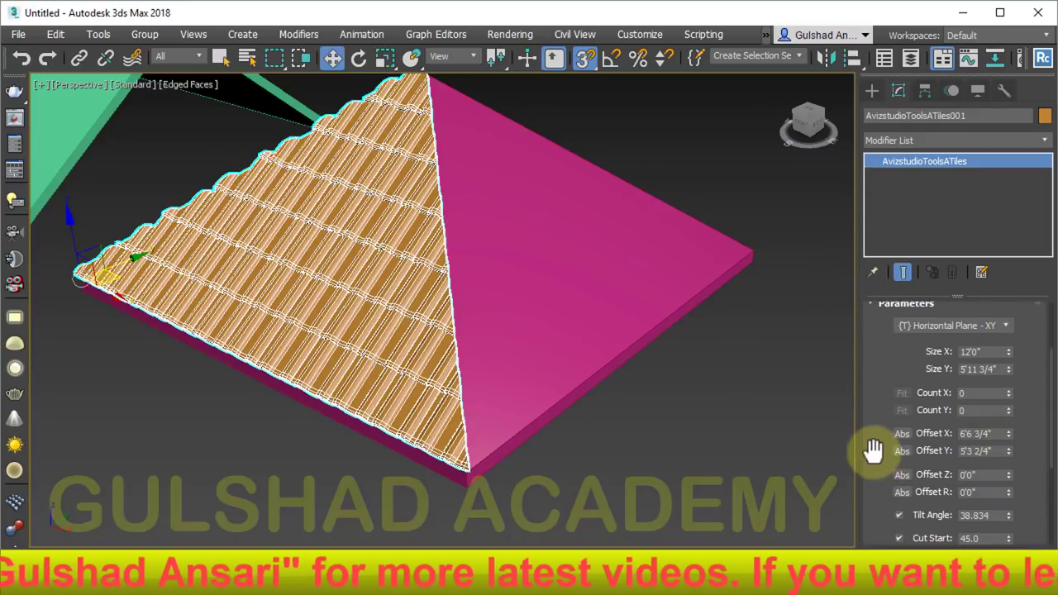
pyautogui.scroll(-4, 869, 427)
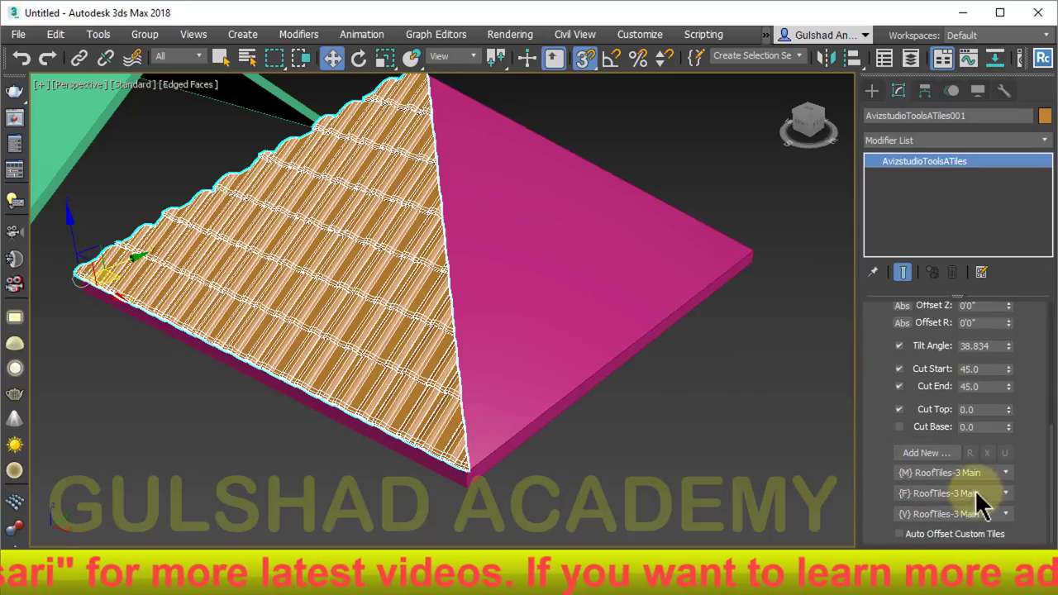
pyautogui.click(1005, 472)
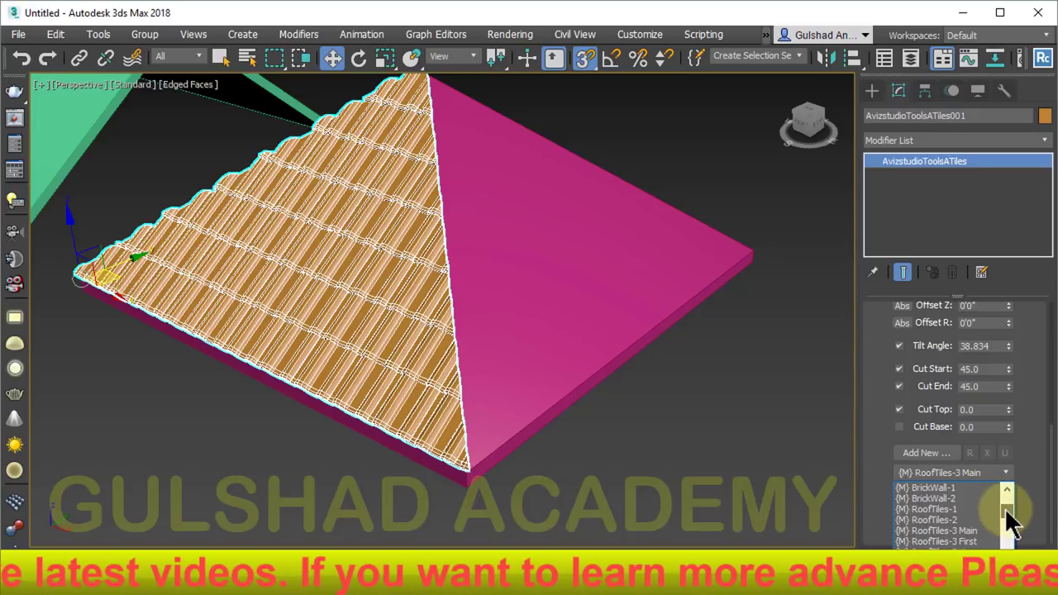
pyautogui.moveTo(1004, 507); pyautogui.dragTo(1009, 525)
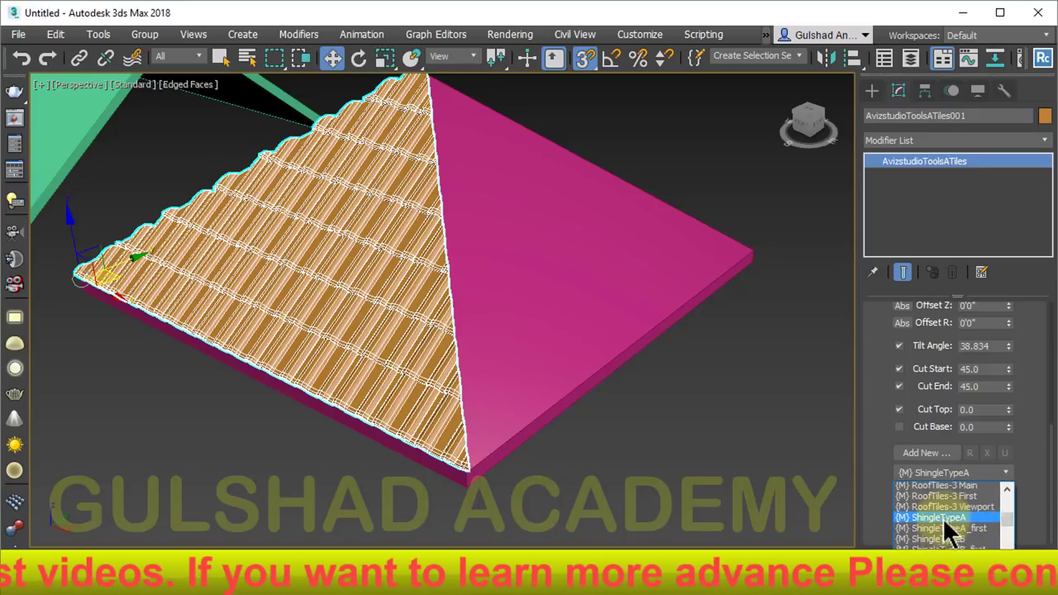
pyautogui.click(942, 517)
pyautogui.scroll(2, 372, 310)
pyautogui.scroll(2, 397, 308)
pyautogui.scroll(2, 562, 314)
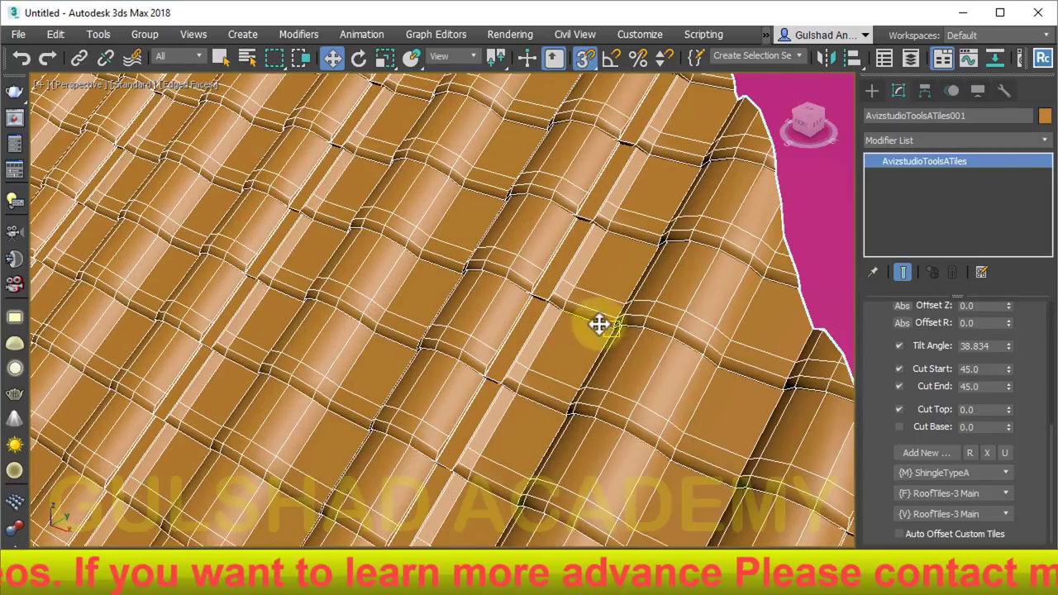
pyautogui.click(1006, 472)
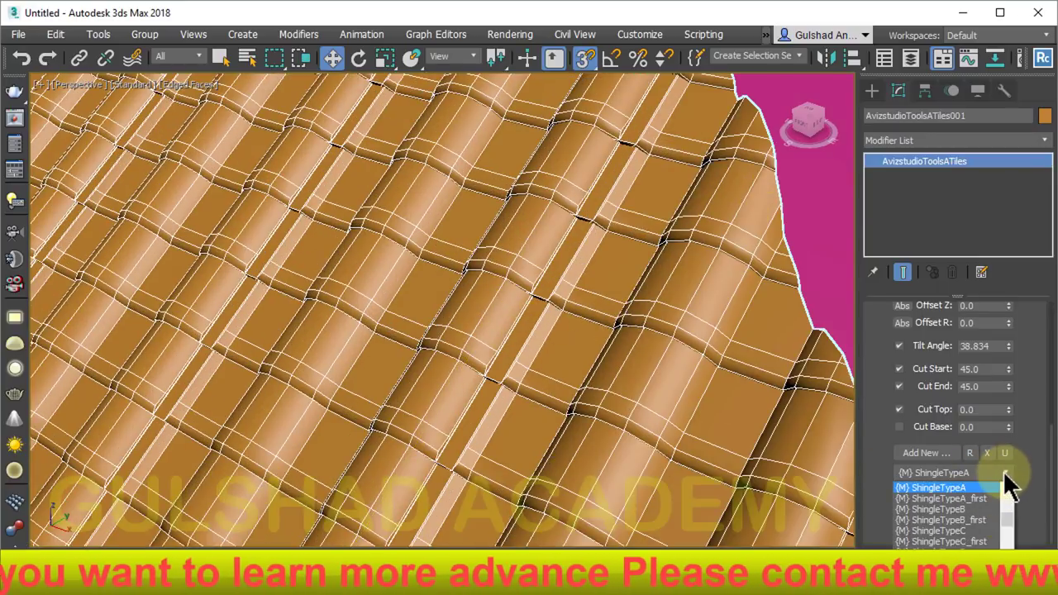
pyautogui.click(991, 499)
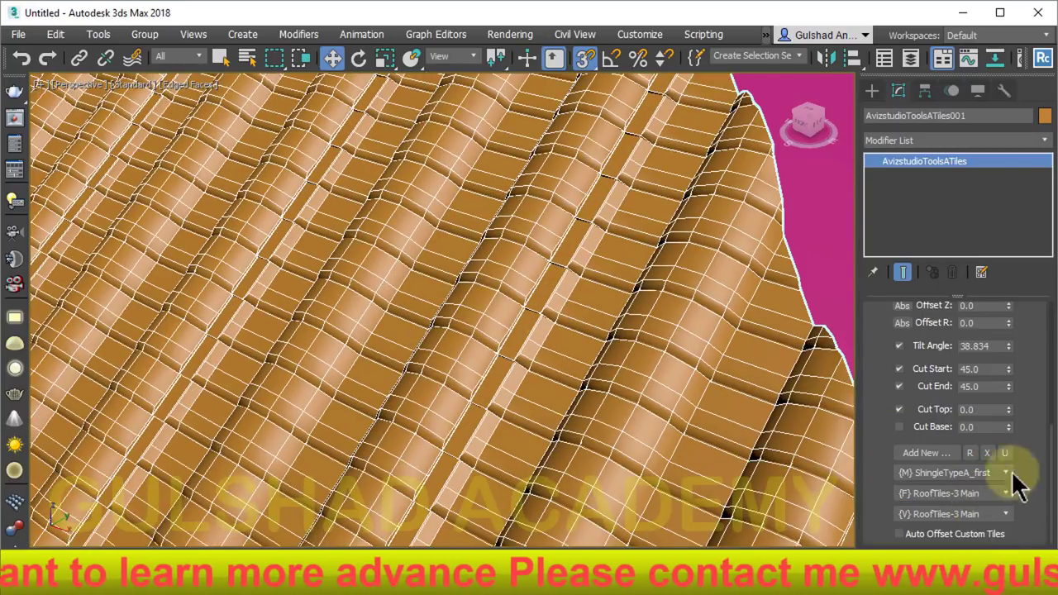
pyautogui.click(1005, 474)
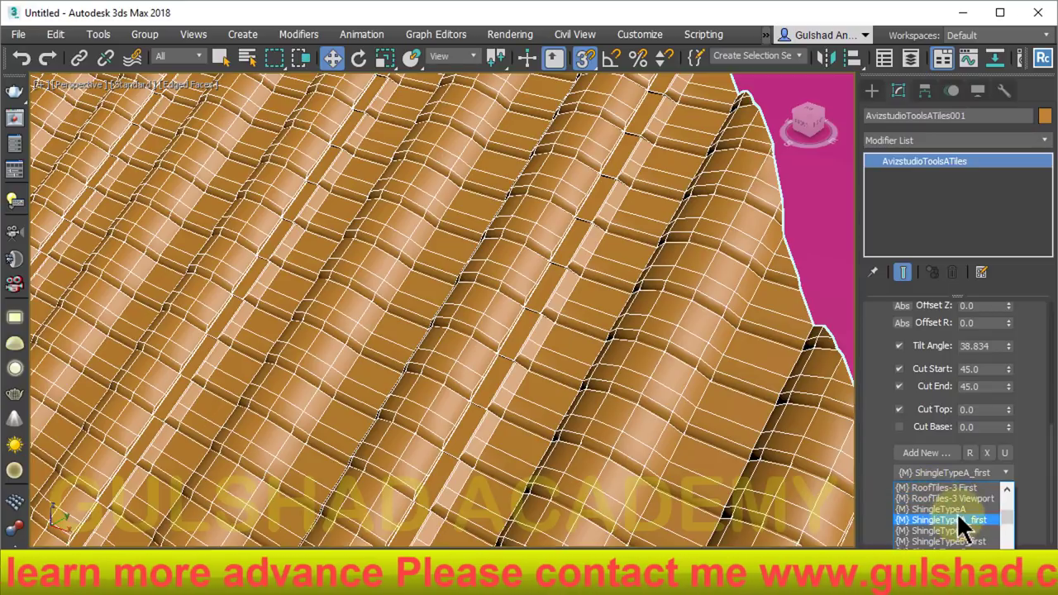
pyautogui.scroll(3, 961, 512)
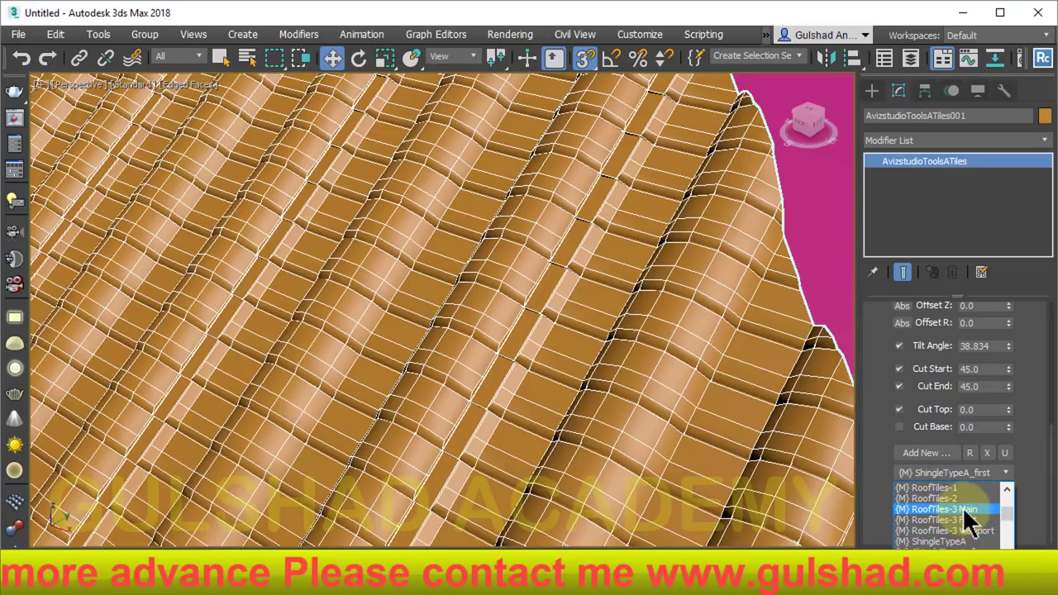
pyautogui.click(963, 509)
pyautogui.scroll(-3, 673, 347)
pyautogui.scroll(3, 518, 353)
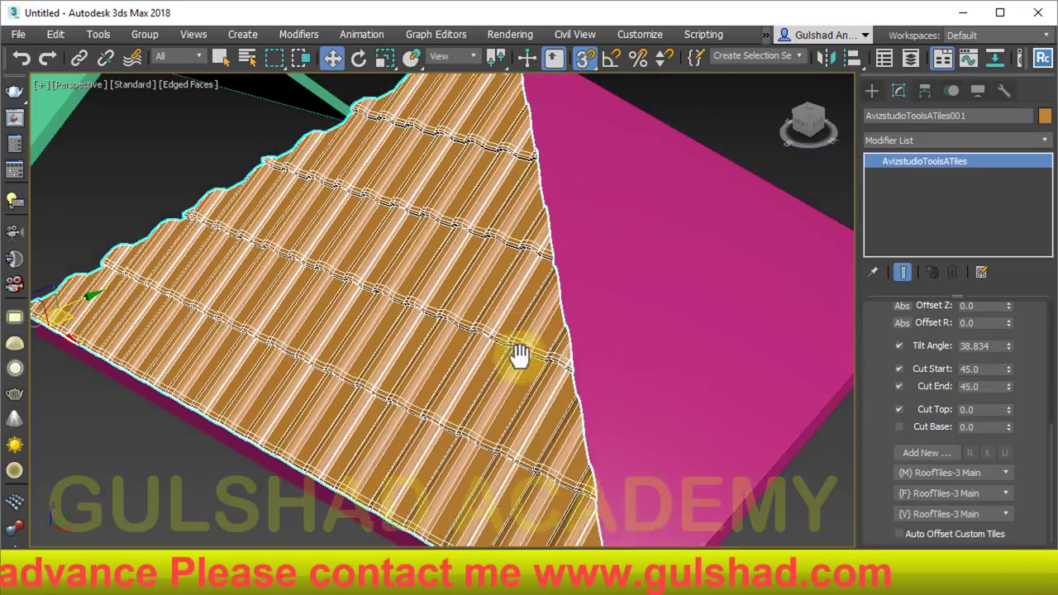
pyautogui.moveTo(519, 354); pyautogui.dragTo(512, 349, button='middle')
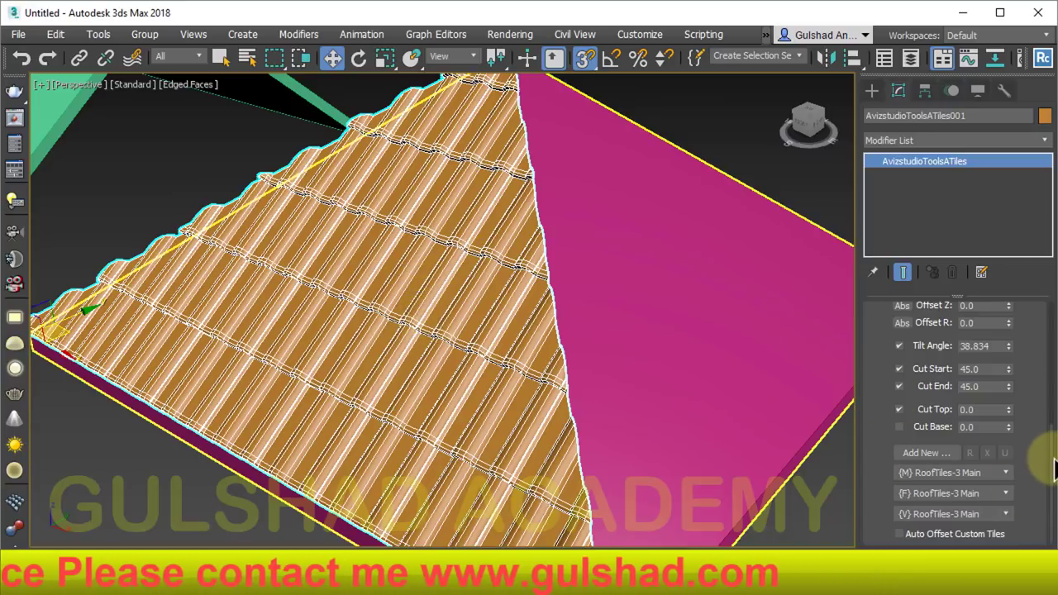
# Expand Advanced Parameters and set the tile Scale Element to 0.4
pyautogui.moveTo(1051, 467); pyautogui.dragTo(1052, 330)
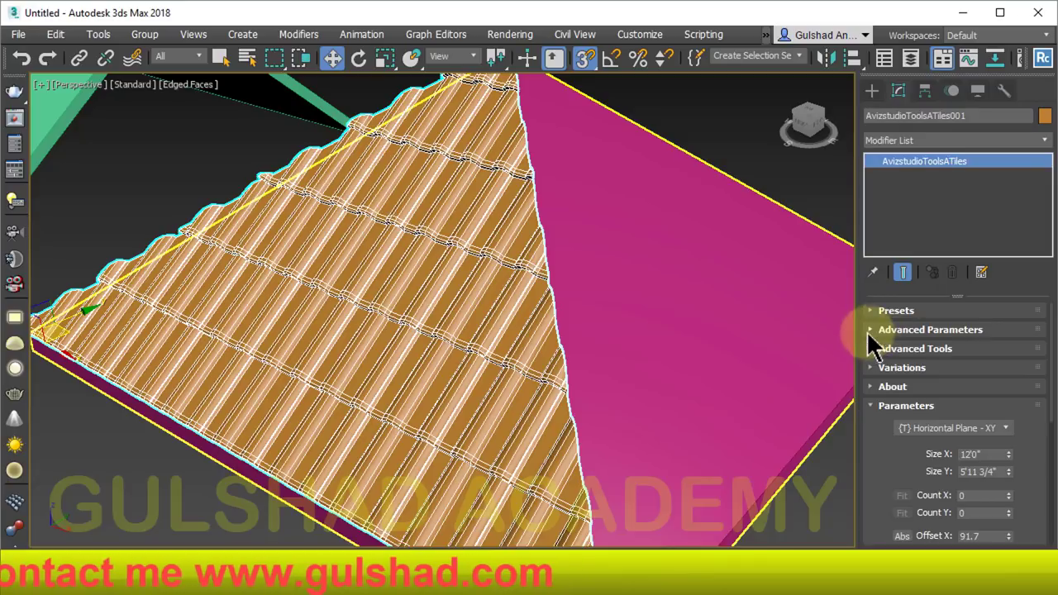
pyautogui.click(871, 328)
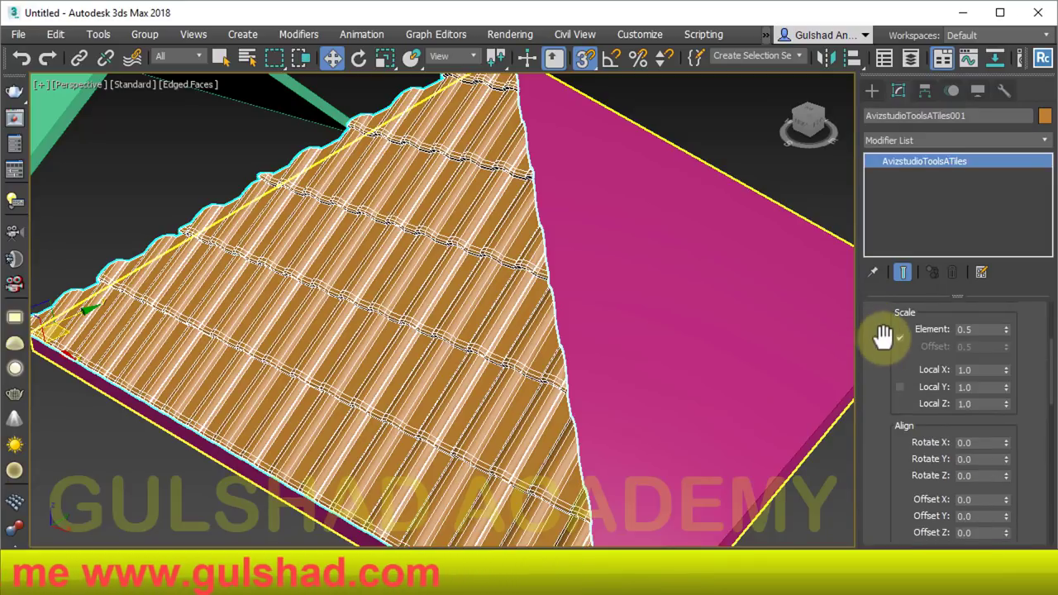
pyautogui.moveTo(883, 335)
pyautogui.mouseDown()
pyautogui.moveTo(897, 439)
pyautogui.moveTo(887, 420)
pyautogui.mouseUp()
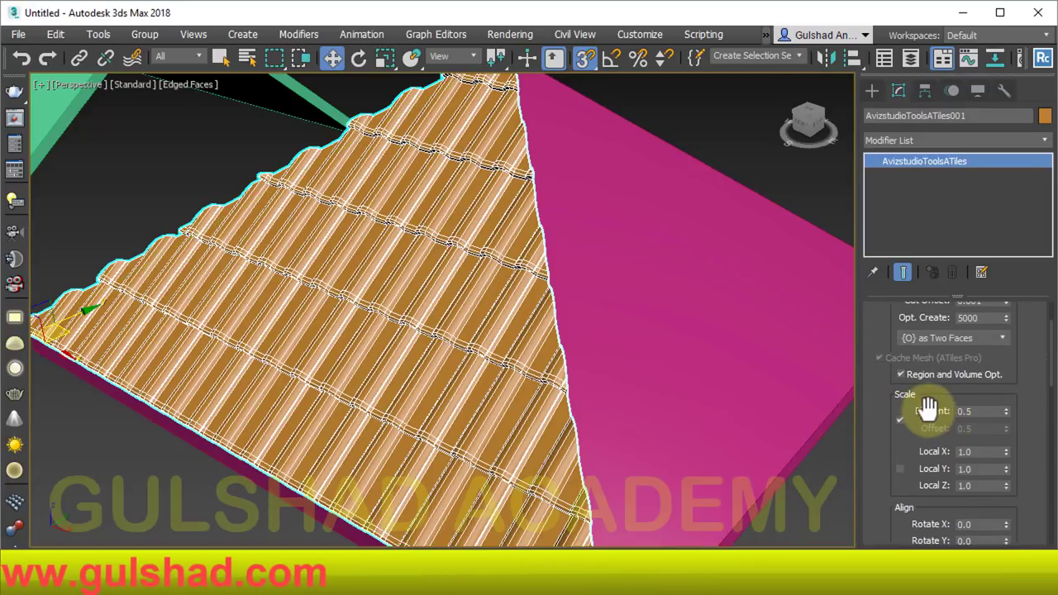
pyautogui.moveTo(979, 413); pyautogui.dragTo(948, 405)
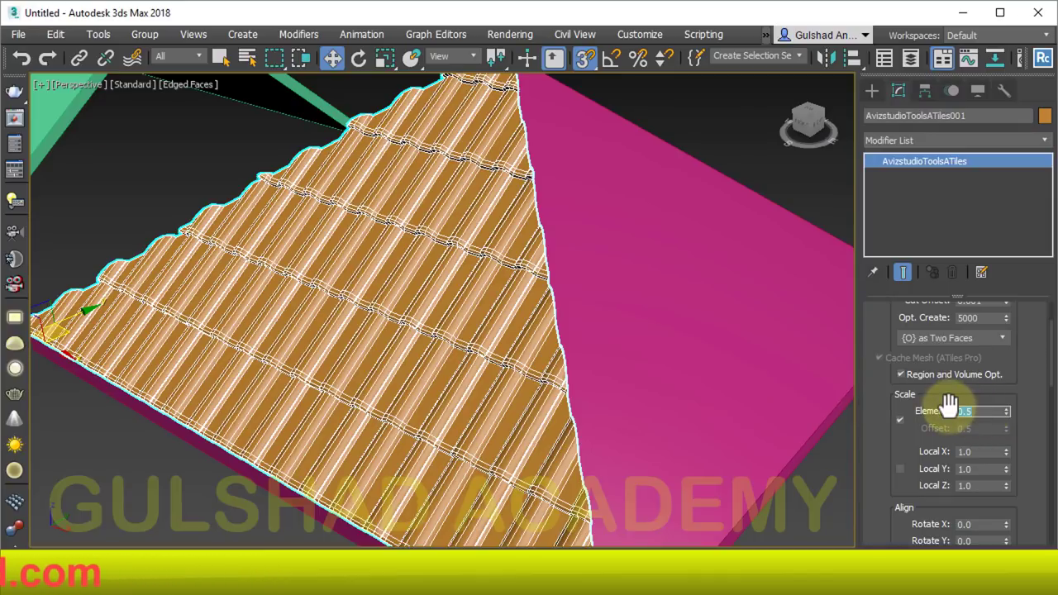
pyautogui.write('0.4')
pyautogui.press('Return')
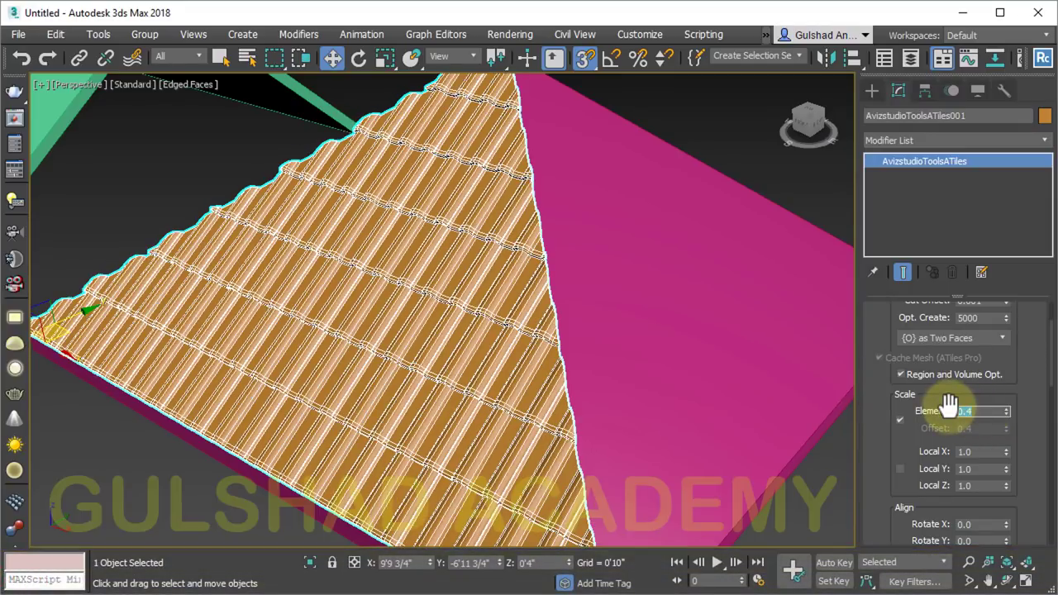
# Try Scale Element values 0.3, 1 and 2, then settle on 0.5
pyautogui.press('Return')
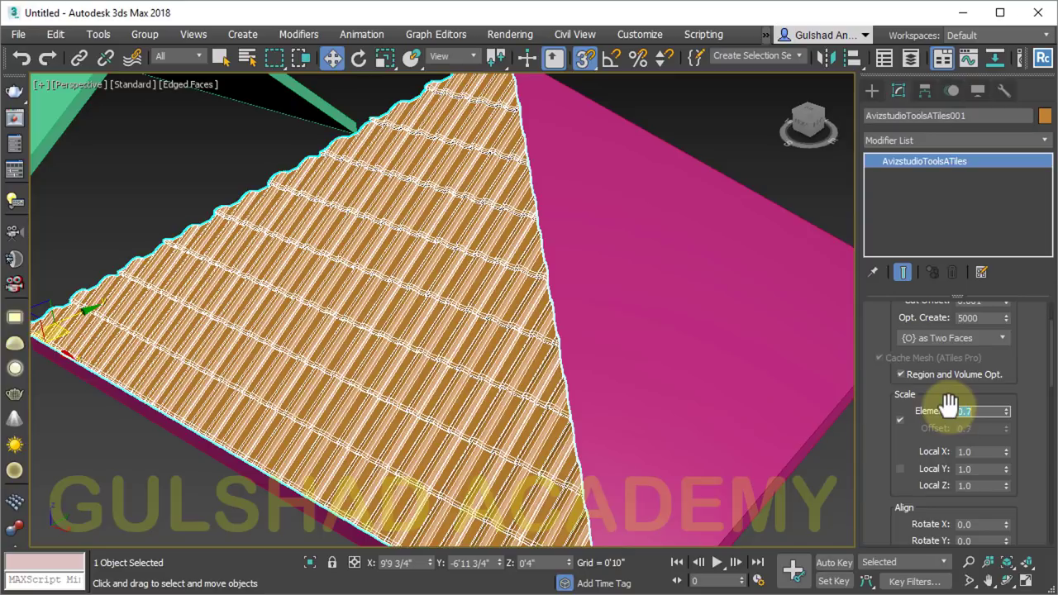
pyautogui.write('2')
pyautogui.press('Return')
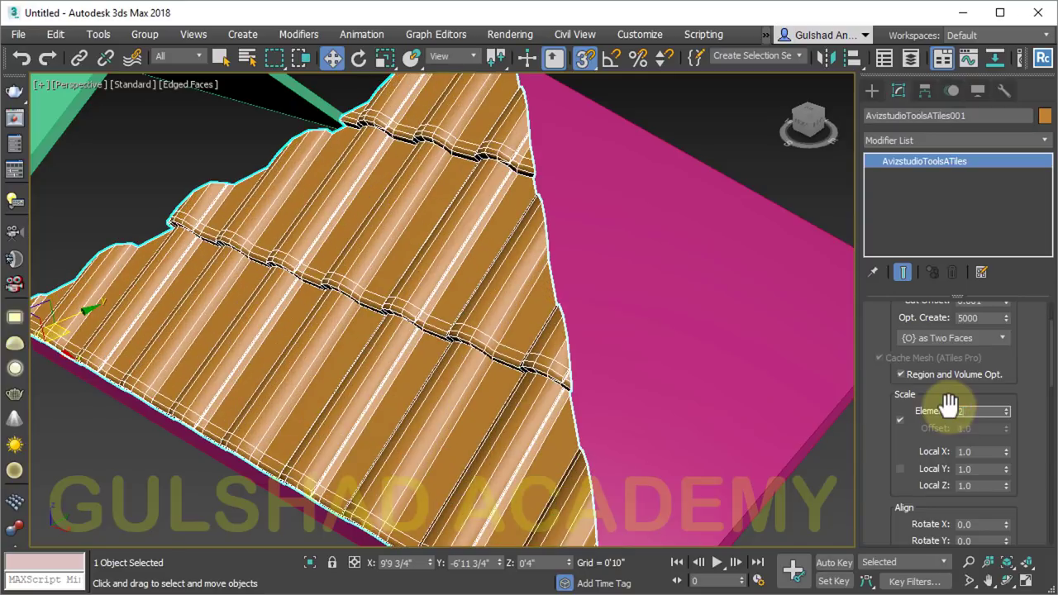
pyautogui.press('Return')
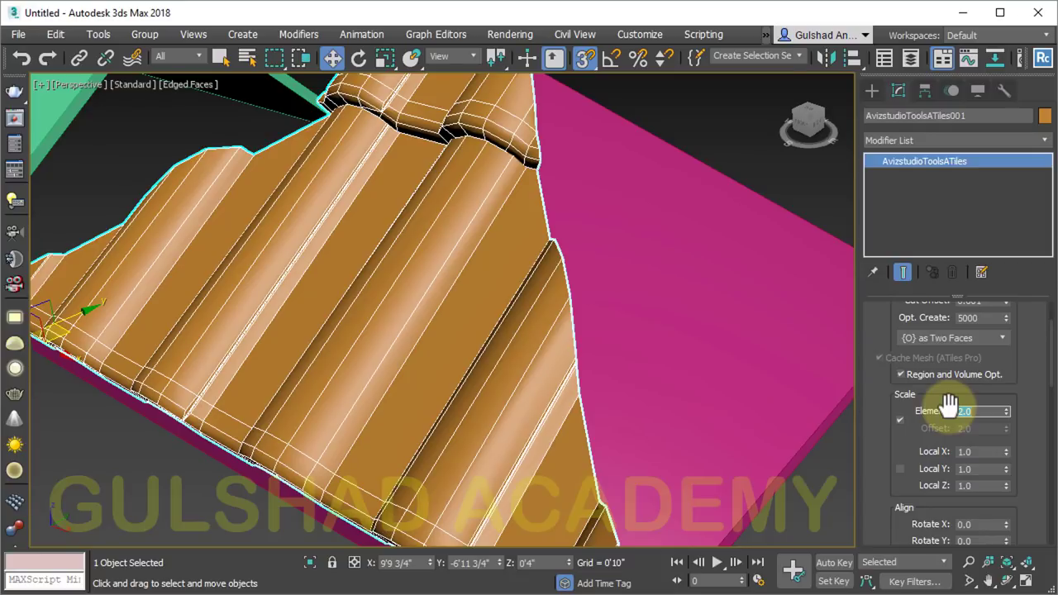
pyautogui.write('0.5')
pyautogui.press('Return')
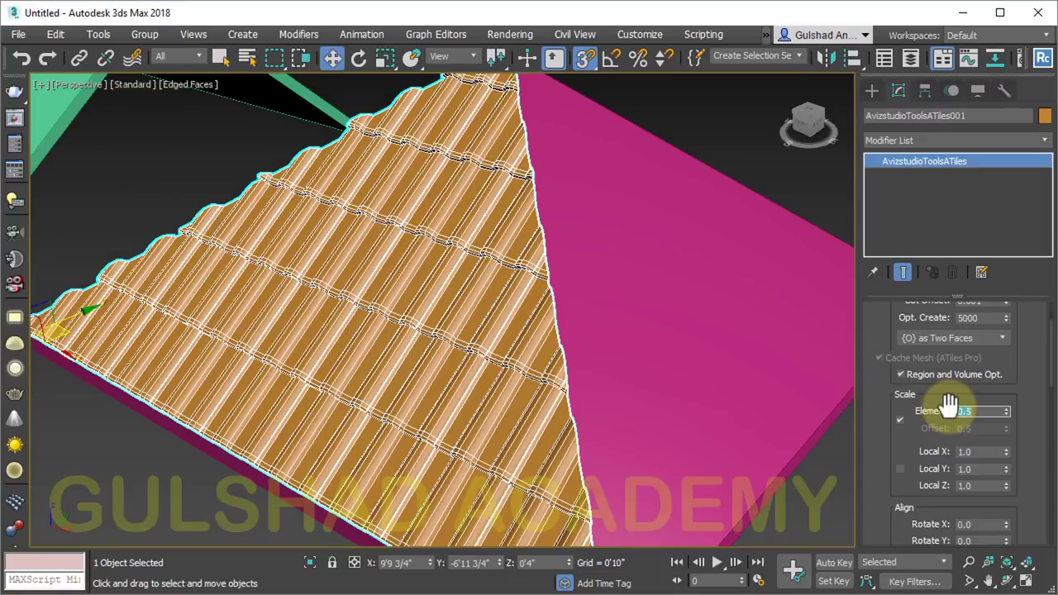
pyautogui.scroll(-2, 579, 307)
pyautogui.scroll(-3, 455, 290)
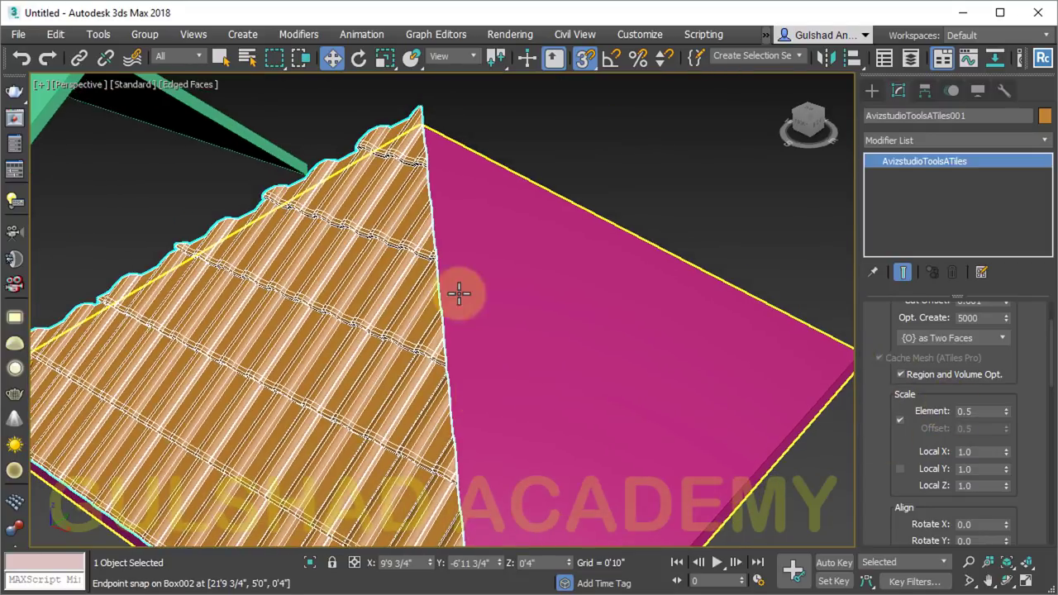
pyautogui.scroll(-2, 507, 272)
# Offset the first pyramid face's orange tiles to Align X -86.1 and Y -3.8
pyautogui.scroll(-1, 504, 252)
pyautogui.moveTo(504, 252)
pyautogui.keyDown('alt'); pyautogui.mouseDown(button='middle')
pyautogui.moveTo(586, 266)
pyautogui.moveTo(540, 253)
pyautogui.moveTo(534, 274)
pyautogui.moveTo(517, 273)
pyautogui.moveTo(533, 272)
pyautogui.mouseUp(button='middle'); pyautogui.keyUp('alt')
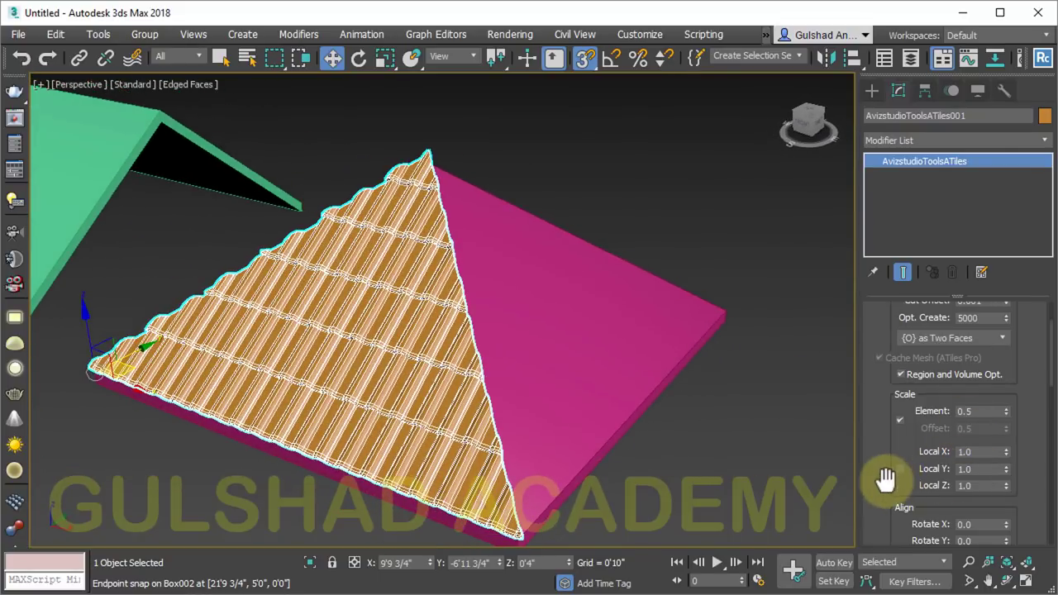
pyautogui.moveTo(885, 479)
pyautogui.mouseDown()
pyautogui.moveTo(867, 421)
pyautogui.moveTo(861, 300)
pyautogui.mouseUp()
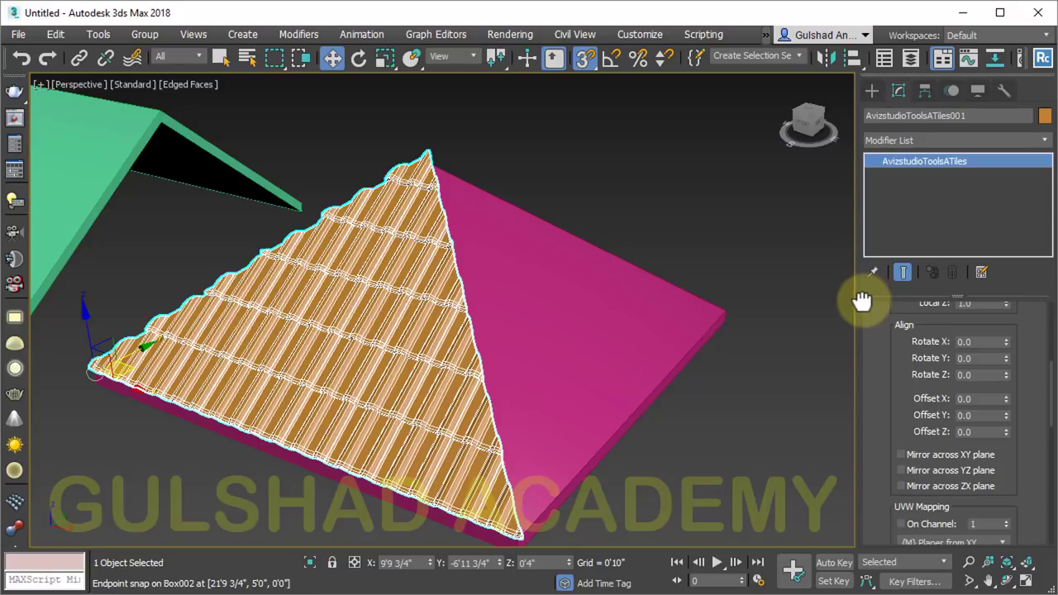
pyautogui.moveTo(1006, 381)
pyautogui.mouseDown()
pyautogui.moveTo(992, 292)
pyautogui.moveTo(987, 66)
pyautogui.moveTo(979, 330)
pyautogui.moveTo(1003, 413)
pyautogui.moveTo(992, 542)
pyautogui.moveTo(963, 567)
pyautogui.moveTo(950, 415)
pyautogui.moveTo(980, 472)
pyautogui.mouseUp()
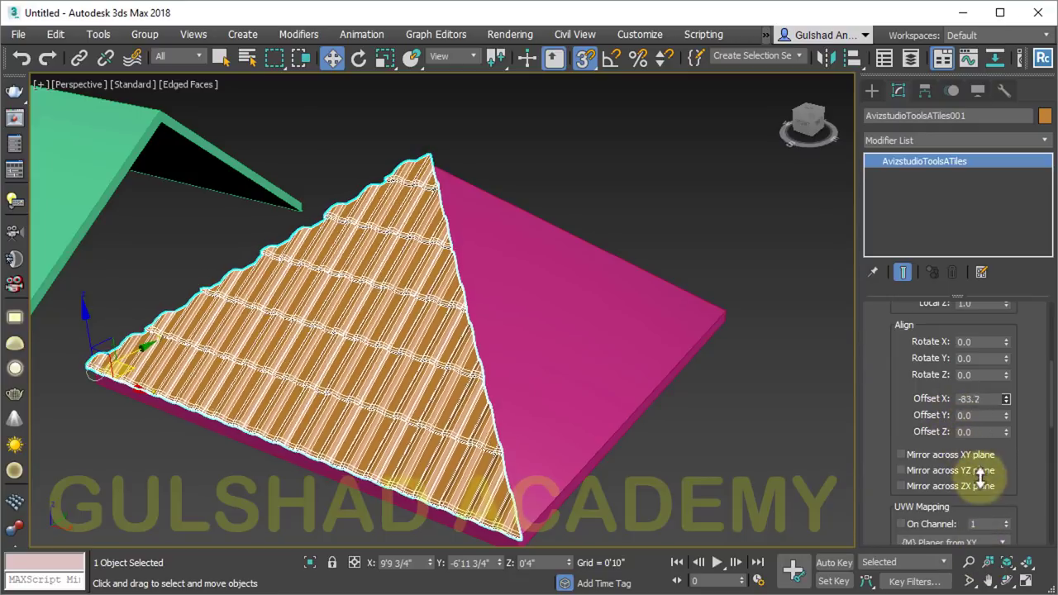
pyautogui.moveTo(597, 455); pyautogui.dragTo(631, 406, button='middle')
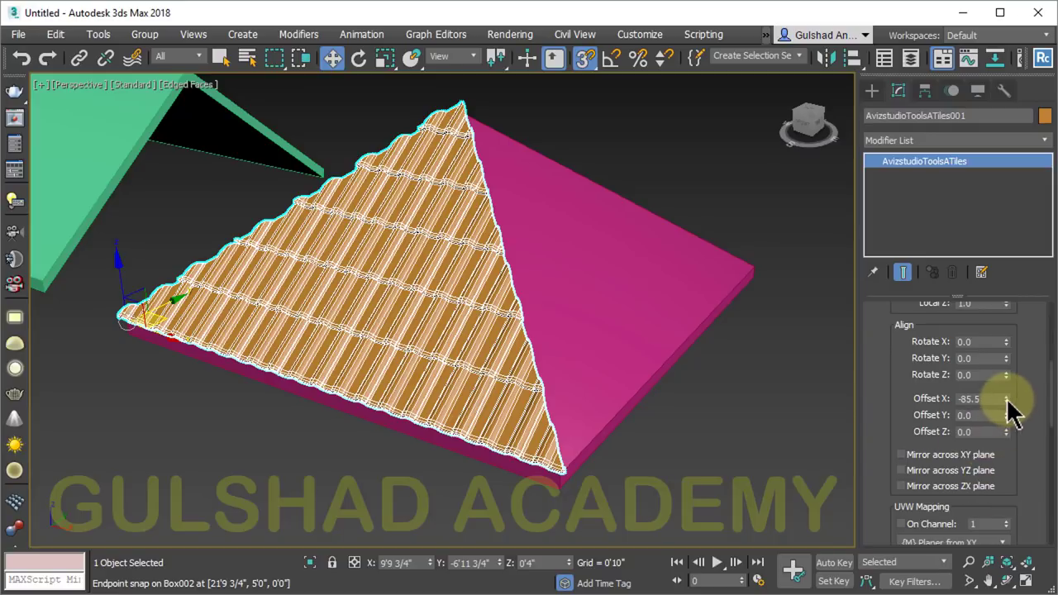
pyautogui.moveTo(1009, 409)
pyautogui.mouseDown()
pyautogui.moveTo(1000, 307)
pyautogui.moveTo(1000, 468)
pyautogui.moveTo(1014, 373)
pyautogui.moveTo(974, 429)
pyautogui.moveTo(998, 285)
pyautogui.moveTo(972, 405)
pyautogui.moveTo(961, 396)
pyautogui.moveTo(954, 296)
pyautogui.moveTo(968, 437)
pyautogui.moveTo(998, 571)
pyautogui.moveTo(965, 431)
pyautogui.moveTo(967, 446)
pyautogui.mouseUp()
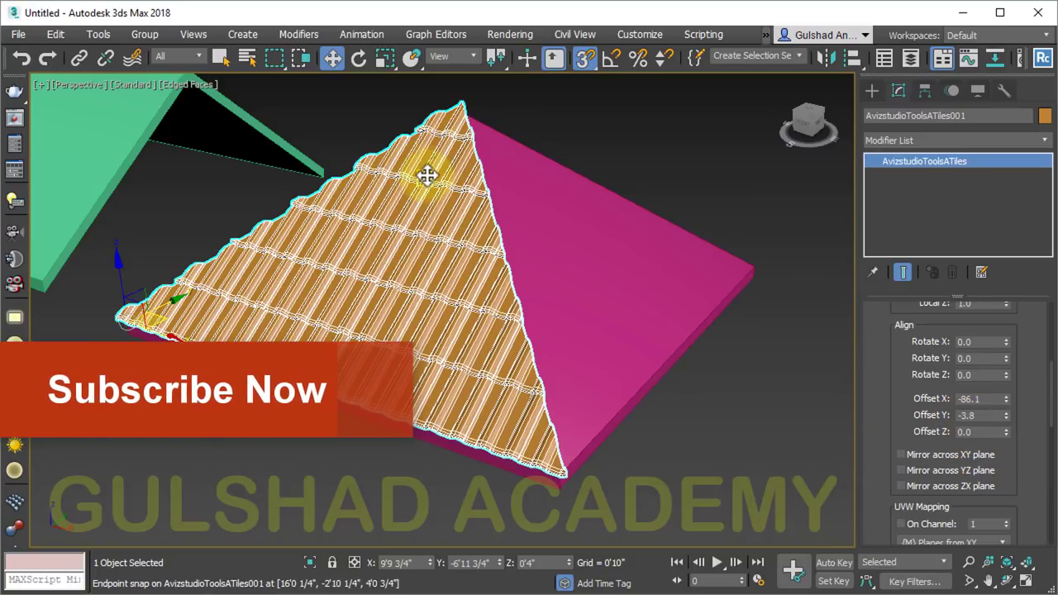
pyautogui.moveTo(461, 182)
pyautogui.keyDown('alt'); pyautogui.mouseDown(button='middle')
pyautogui.moveTo(488, 234)
pyautogui.moveTo(515, 210)
pyautogui.moveTo(456, 182)
pyautogui.moveTo(525, 161)
pyautogui.moveTo(434, 118)
pyautogui.mouseUp(button='middle'); pyautogui.keyUp('alt')
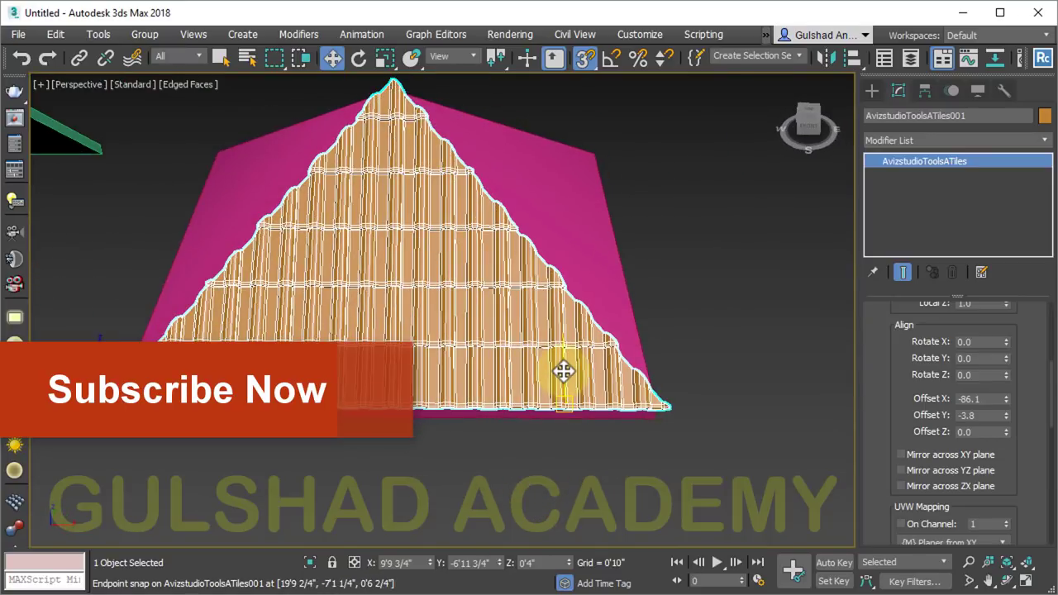
pyautogui.moveTo(1051, 395); pyautogui.dragTo(1047, 434)
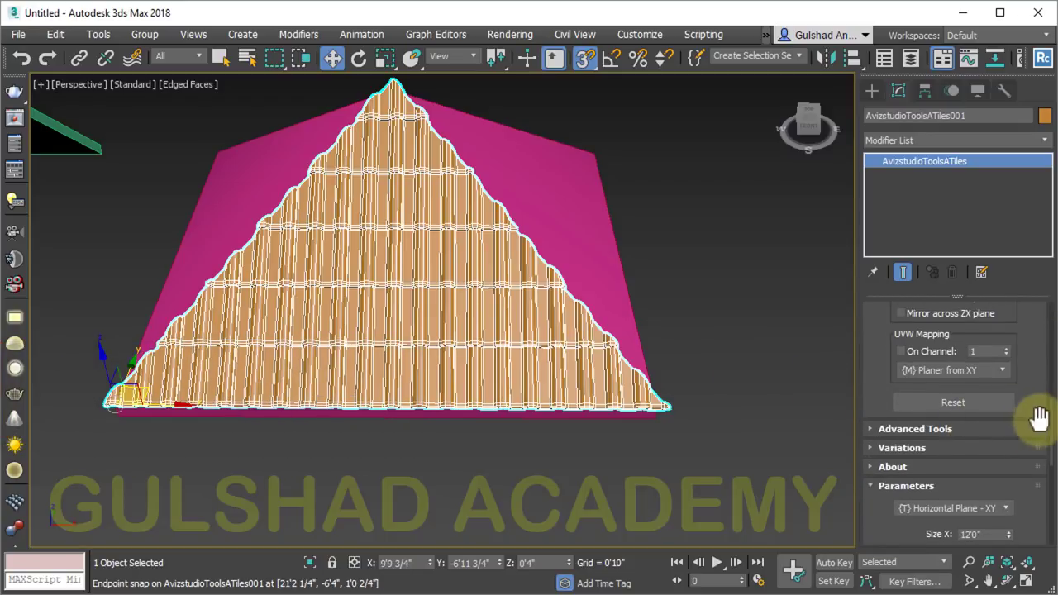
pyautogui.moveTo(1053, 446); pyautogui.dragTo(1045, 330)
# Orbit above the pyramid roof and pick ATiles in the Create panel for the next face
pyautogui.moveTo(620, 299)
pyautogui.keyDown('alt'); pyautogui.mouseDown(button='middle')
pyautogui.moveTo(554, 328)
pyautogui.moveTo(474, 295)
pyautogui.moveTo(432, 289)
pyautogui.moveTo(408, 300)
pyautogui.mouseUp(button='middle'); pyautogui.keyUp('alt')
pyautogui.moveTo(557, 281)
pyautogui.keyDown('alt'); pyautogui.mouseDown(button='middle')
pyautogui.moveTo(550, 314)
pyautogui.moveTo(526, 267)
pyautogui.moveTo(452, 343)
pyautogui.mouseUp(button='middle'); pyautogui.keyUp('alt')
pyautogui.keyDown('alt'); pyautogui.moveTo(401, 303); pyautogui.dragTo(404, 297, button='middle'); pyautogui.keyUp('alt')
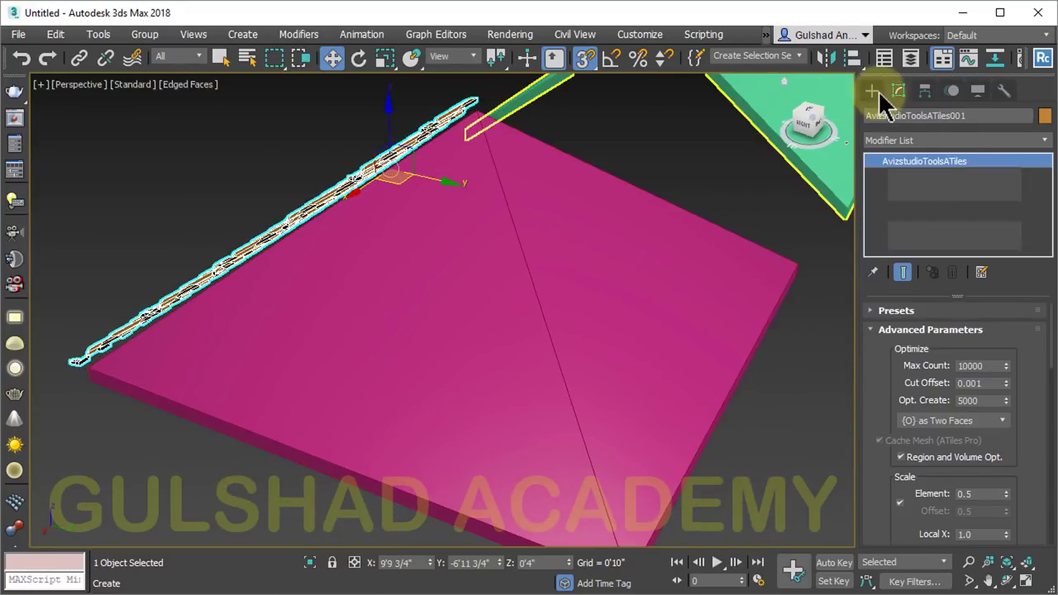
pyautogui.click(871, 90)
pyautogui.click(921, 192)
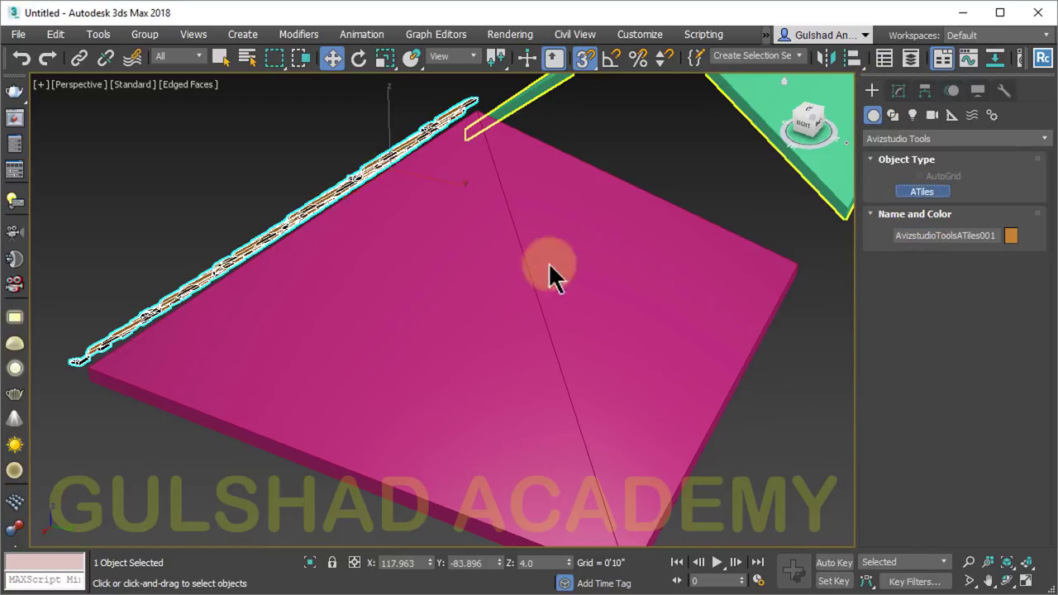
# Create ATiles002 on a second pyramid face, snapping to its two base corners and the apex
pyautogui.moveTo(223, 364); pyautogui.dragTo(206, 319, button='middle')
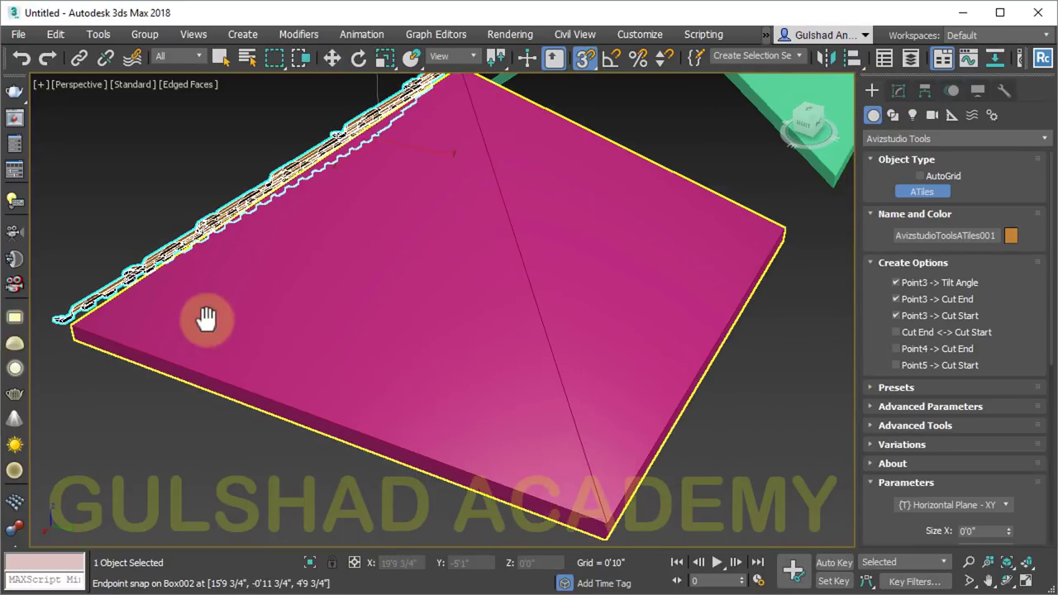
pyautogui.click(73, 320)
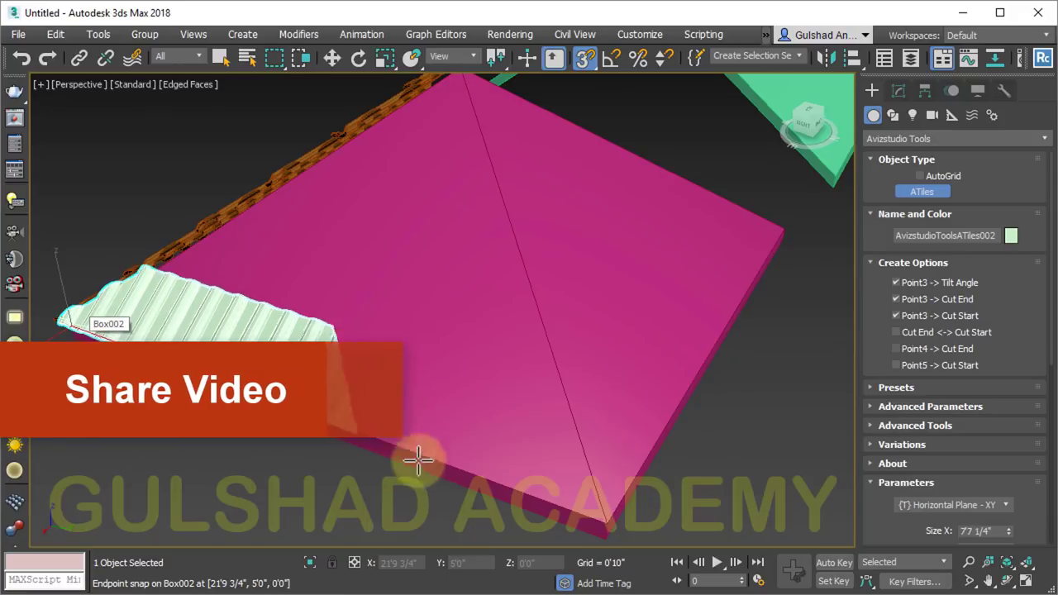
pyautogui.click(611, 527)
pyautogui.keyDown('alt'); pyautogui.moveTo(479, 247); pyautogui.dragTo(449, 236, button='middle'); pyautogui.keyUp('alt')
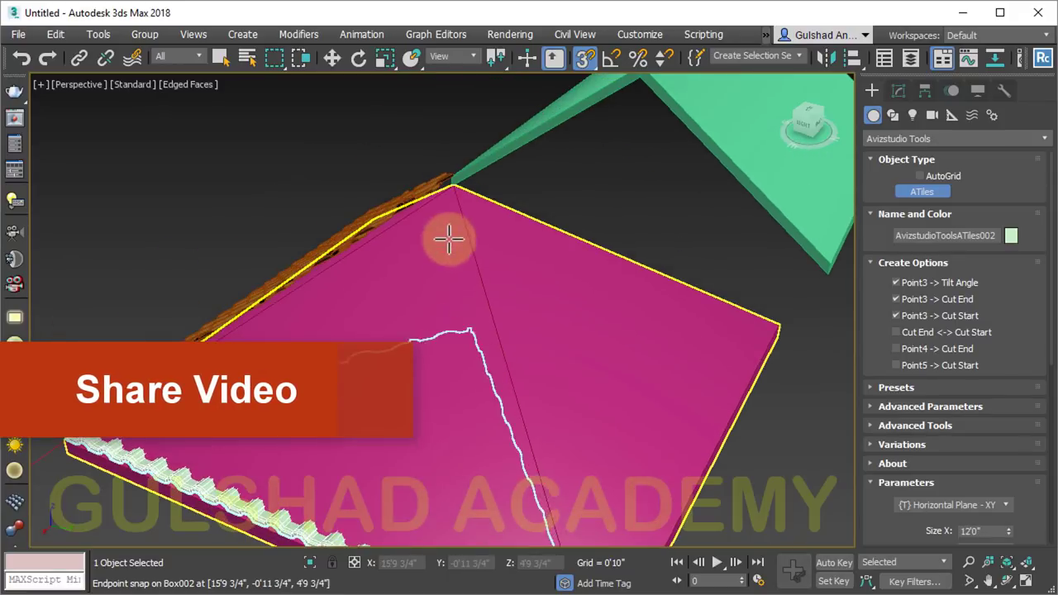
pyautogui.moveTo(587, 396)
pyautogui.mouseDown(button='middle')
pyautogui.moveTo(448, 231)
pyautogui.moveTo(548, 298)
pyautogui.moveTo(578, 371)
pyautogui.moveTo(500, 361)
pyautogui.moveTo(443, 383)
pyautogui.mouseUp(button='middle')
pyautogui.scroll(2, 444, 382)
pyautogui.scroll(5, 443, 382)
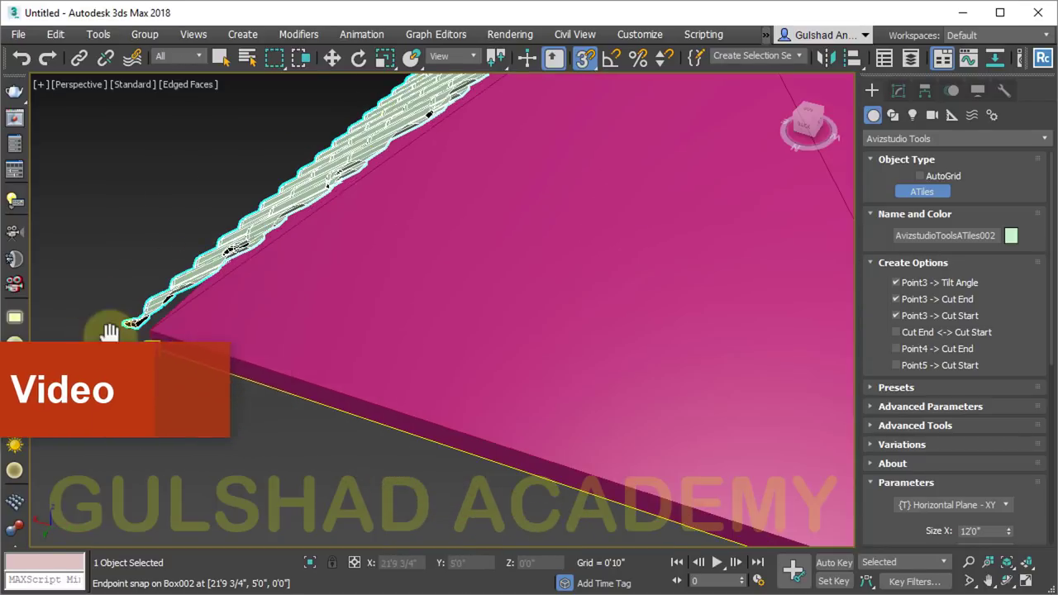
pyautogui.scroll(-5, 126, 363)
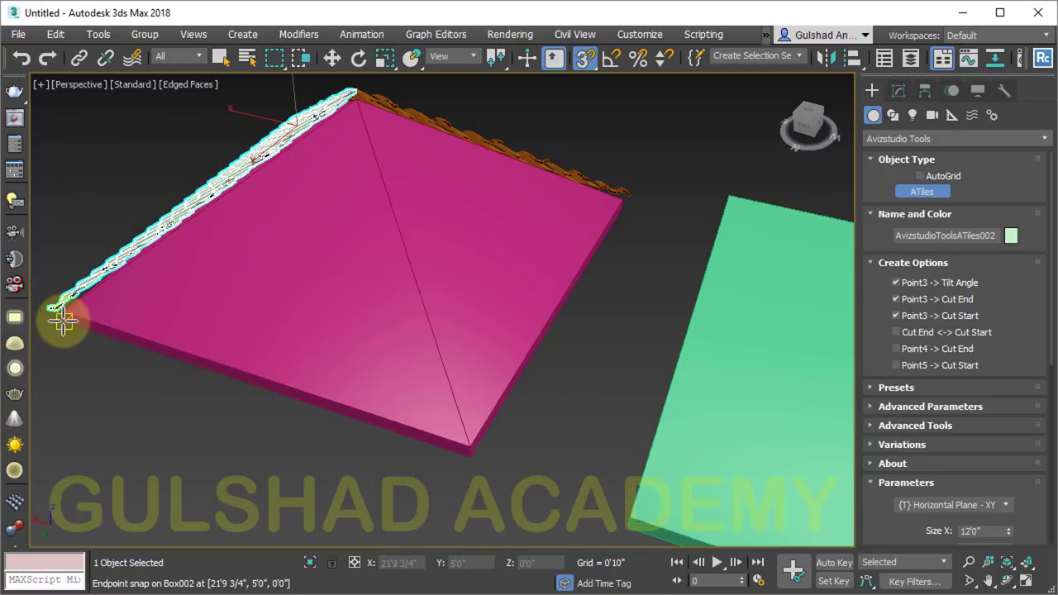
pyautogui.scroll(3, 62, 322)
pyautogui.scroll(-2, 100, 323)
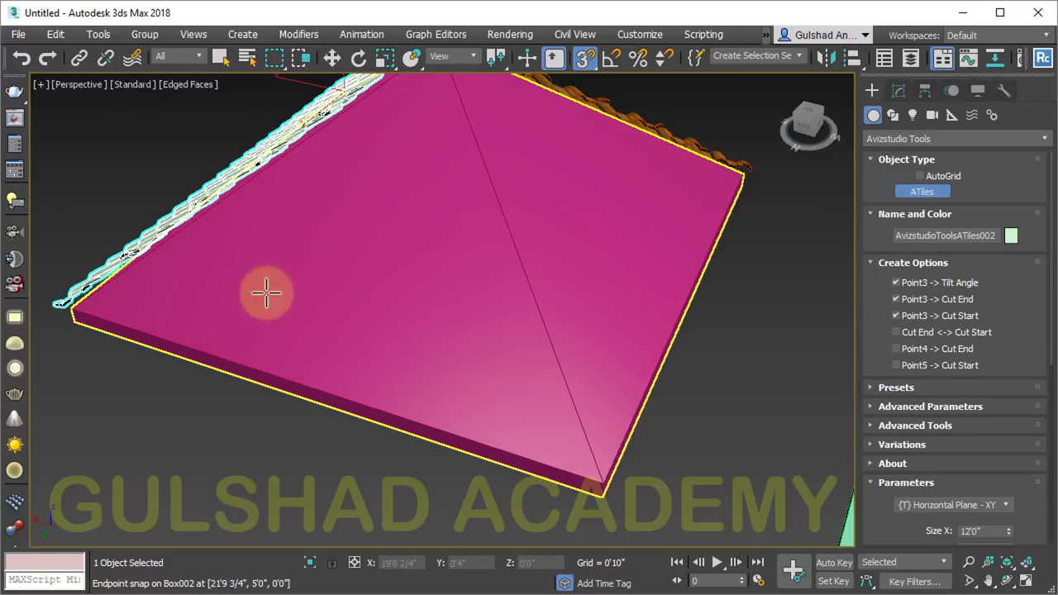
# Create ATiles003 on a third face from its base corners to the apex, then finish and deselect
pyautogui.click(70, 309)
pyautogui.click(603, 484)
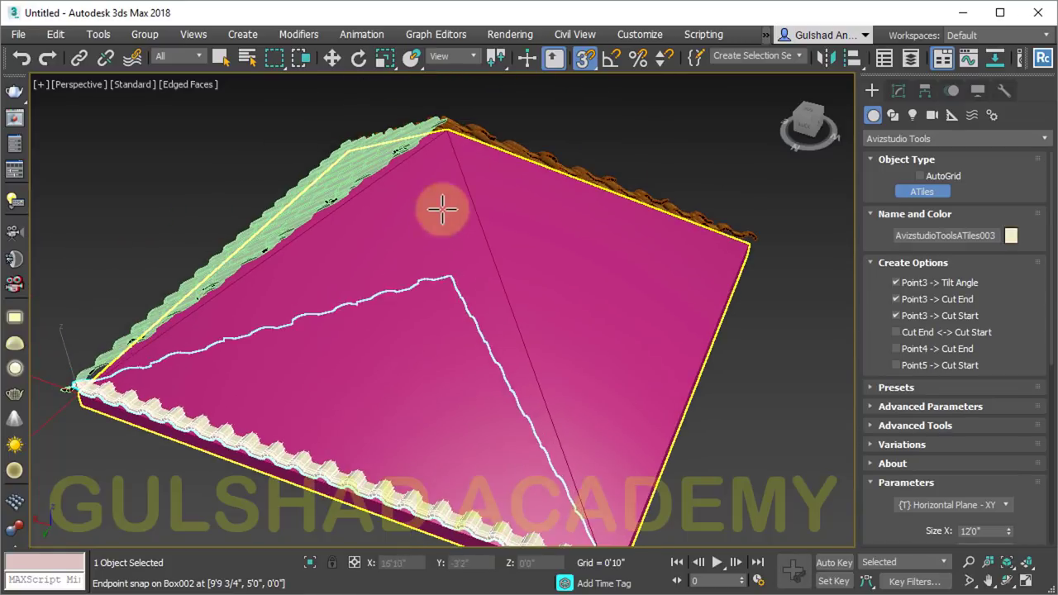
pyautogui.click(446, 131)
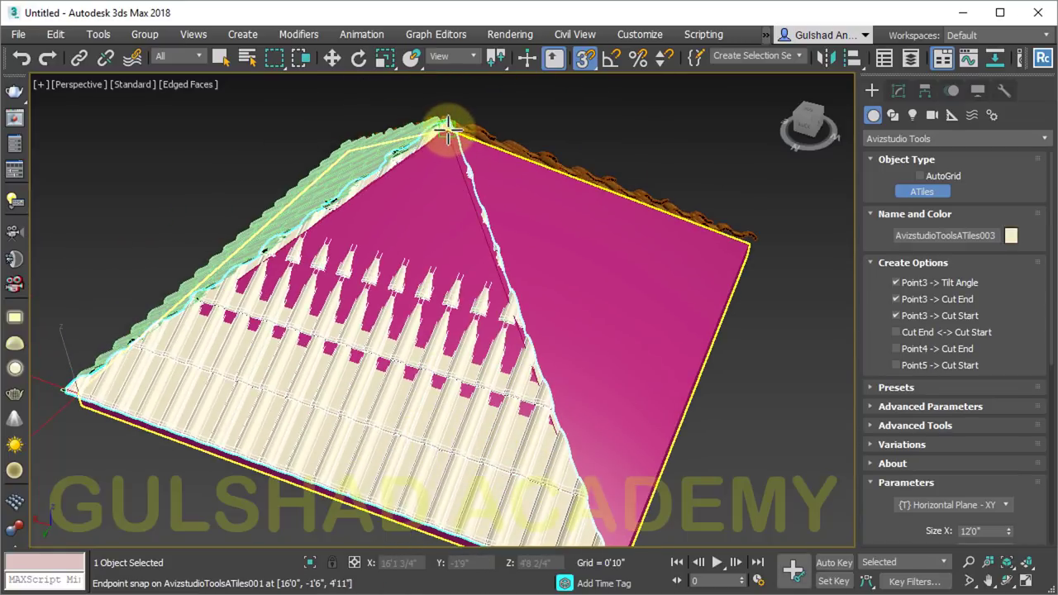
pyautogui.scroll(1, 446, 140)
pyautogui.scroll(1, 445, 136)
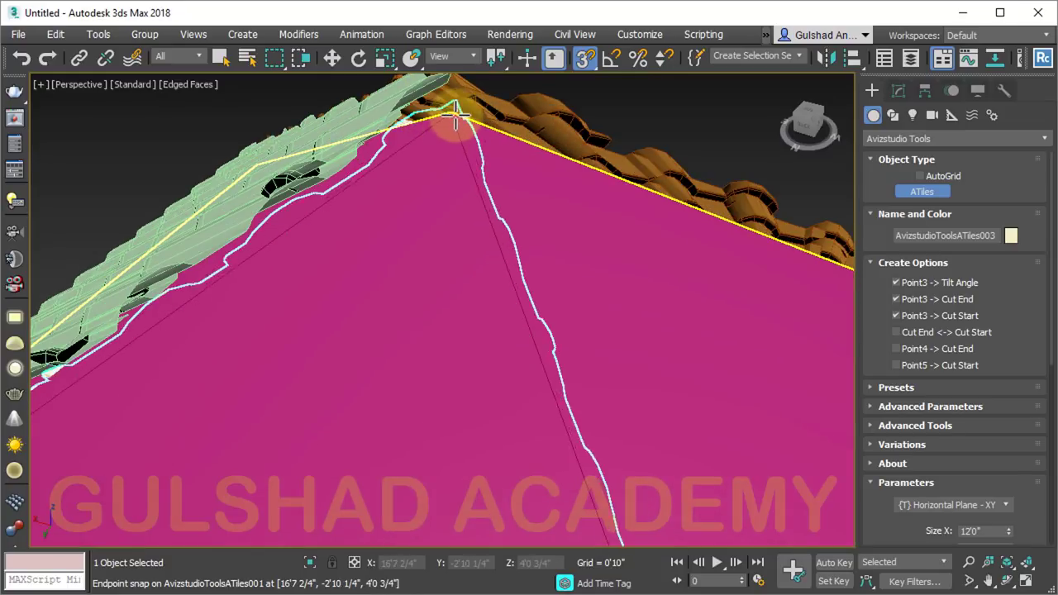
pyautogui.scroll(1, 449, 112)
pyautogui.scroll(-2, 417, 199)
pyautogui.scroll(-2, 496, 190)
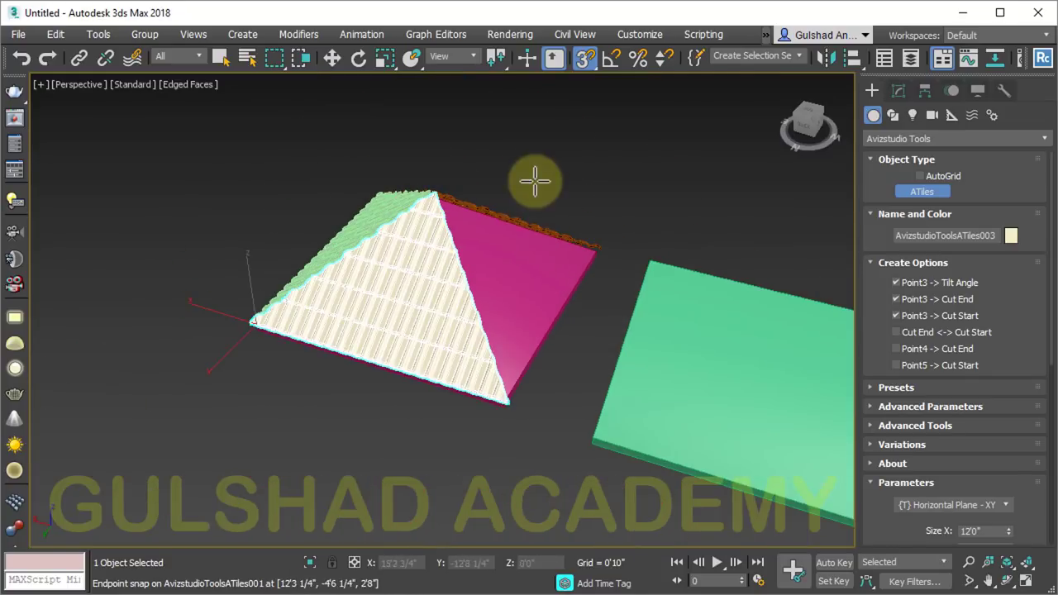
pyautogui.press('w')
pyautogui.click(529, 173)
pyautogui.keyDown('alt'); pyautogui.moveTo(545, 230); pyautogui.dragTo(477, 296, button='middle'); pyautogui.keyUp('alt')
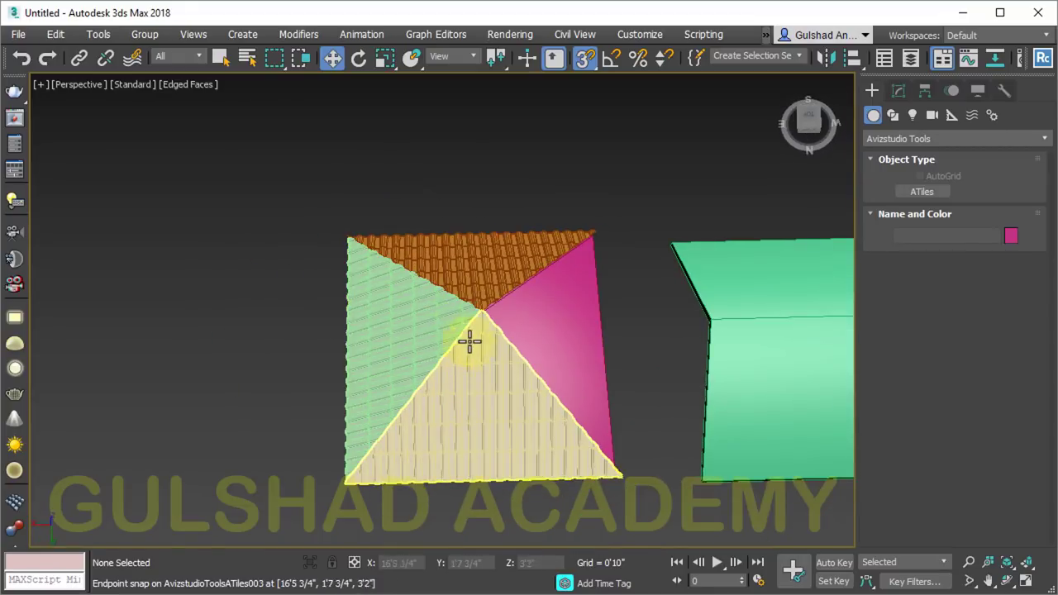
# Isolate the pink pyramid box Box002 so it shows alone
pyautogui.moveTo(470, 342)
pyautogui.keyDown('alt'); pyautogui.mouseDown(button='middle')
pyautogui.moveTo(446, 357)
pyautogui.moveTo(424, 323)
pyautogui.moveTo(454, 409)
pyautogui.mouseUp(button='middle'); pyautogui.keyUp('alt')
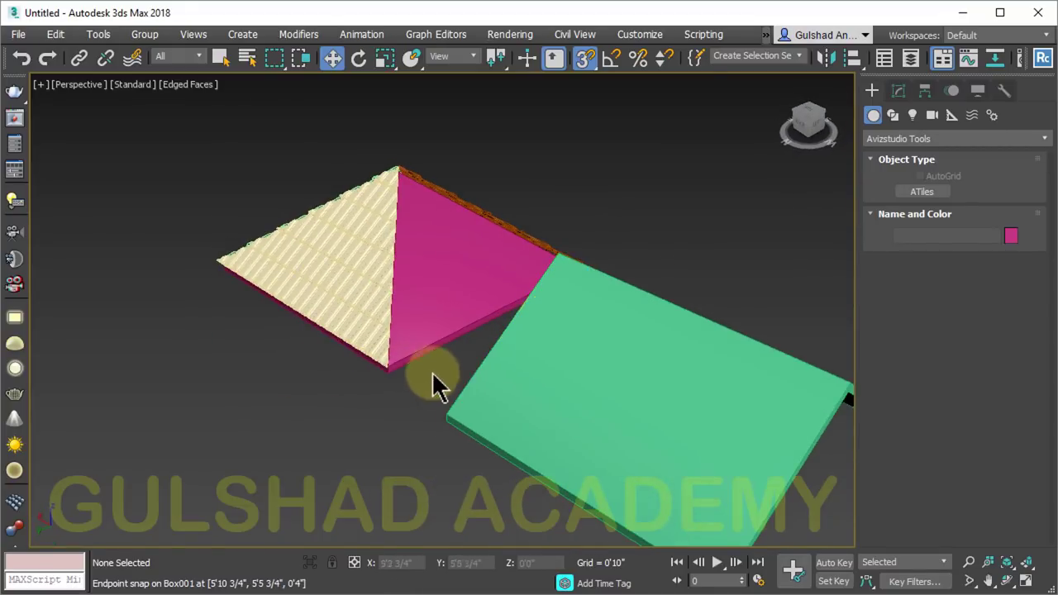
pyautogui.click(410, 328)
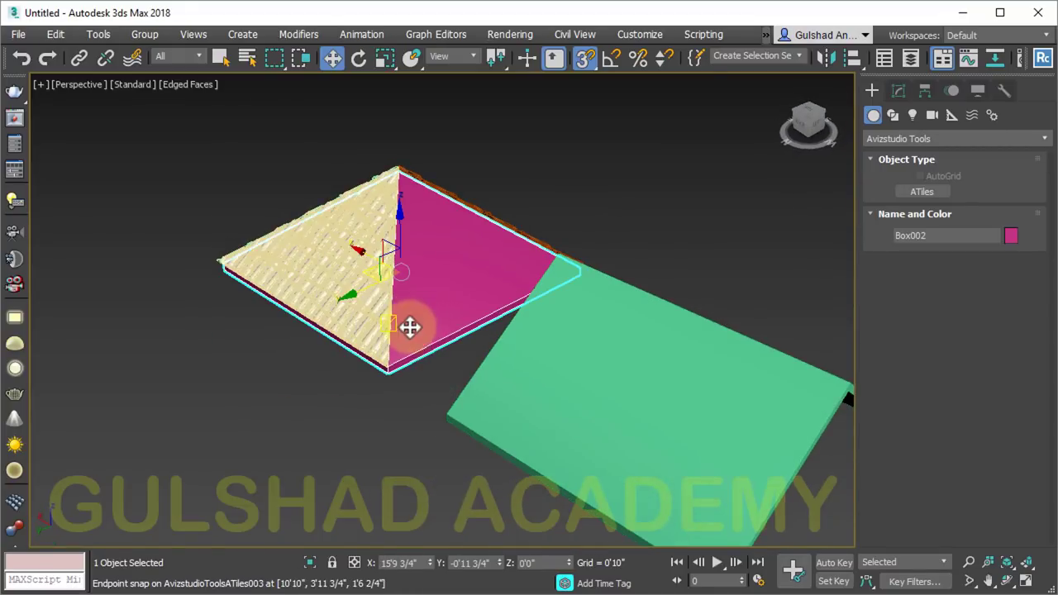
pyautogui.click(310, 562)
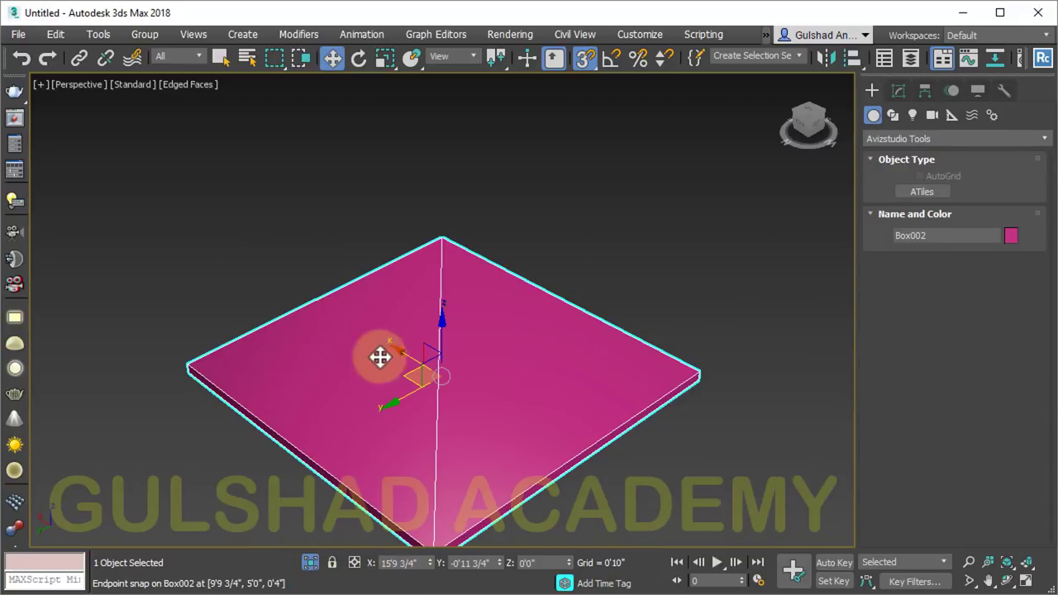
pyautogui.moveTo(418, 342); pyautogui.dragTo(385, 304)
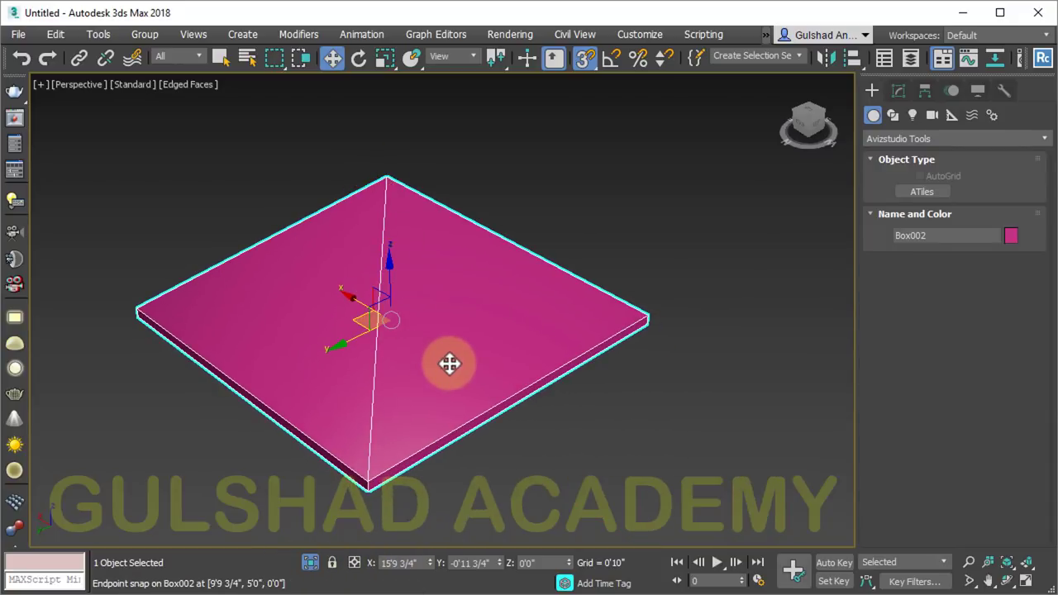
pyautogui.moveTo(449, 364)
pyautogui.keyDown('alt'); pyautogui.mouseDown(button='middle')
pyautogui.moveTo(397, 385)
pyautogui.moveTo(460, 354)
pyautogui.mouseUp(button='middle'); pyautogui.keyUp('alt')
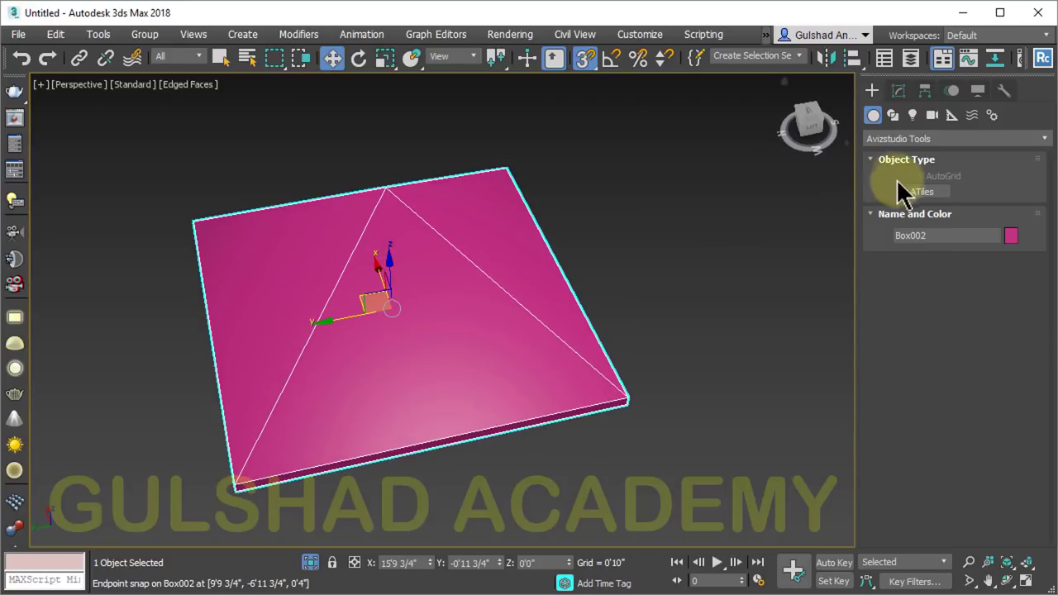
# Create ATiles004 on the last bare face, base along the front edge and apex at the top
pyautogui.click(912, 193)
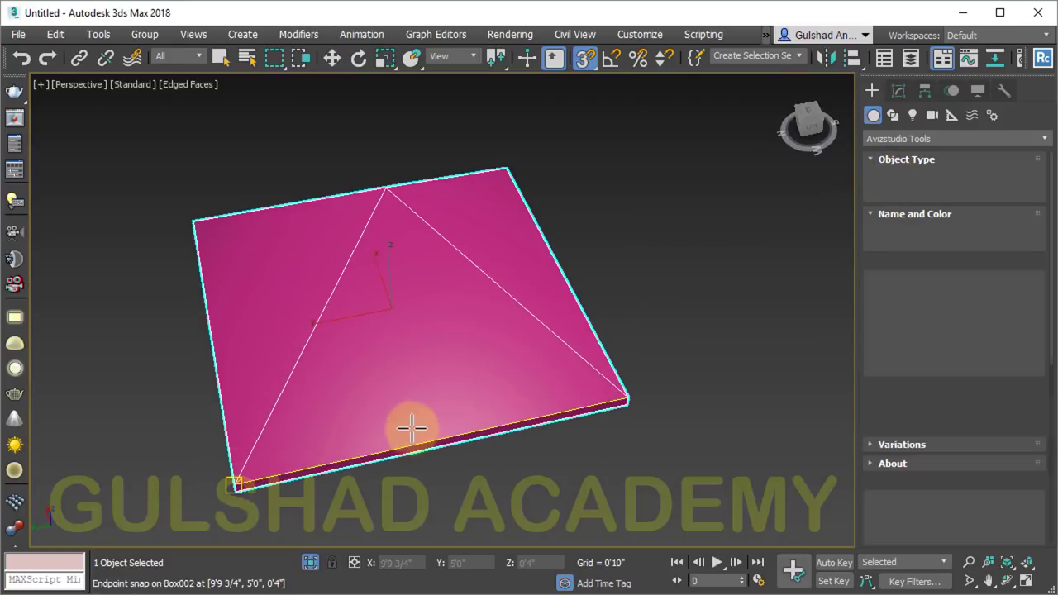
pyautogui.moveTo(413, 427); pyautogui.dragTo(372, 383, button='middle')
pyautogui.moveTo(212, 445); pyautogui.dragTo(604, 359)
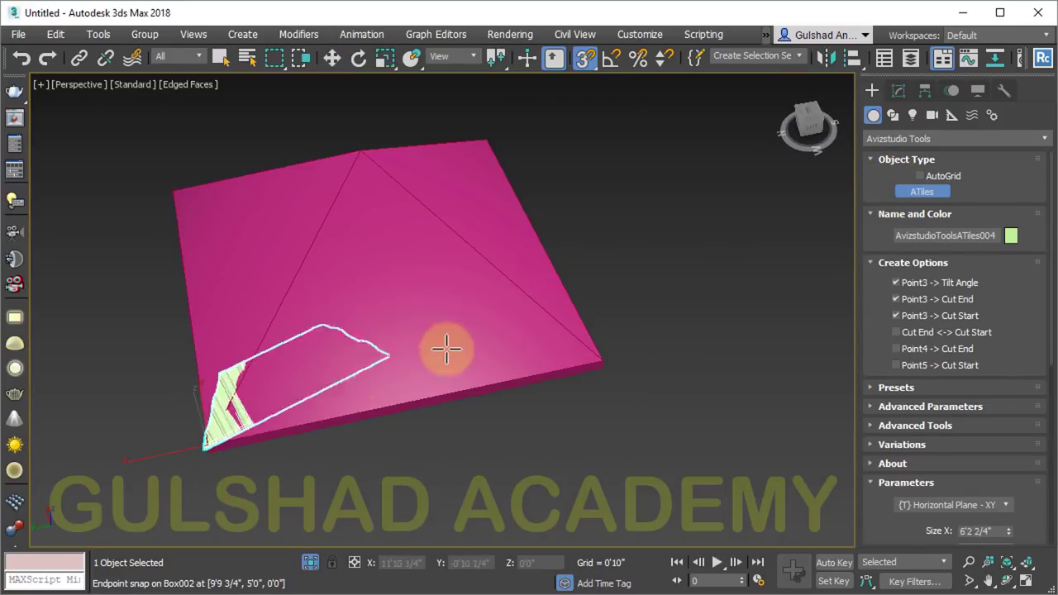
pyautogui.moveTo(371, 172); pyautogui.dragTo(365, 150)
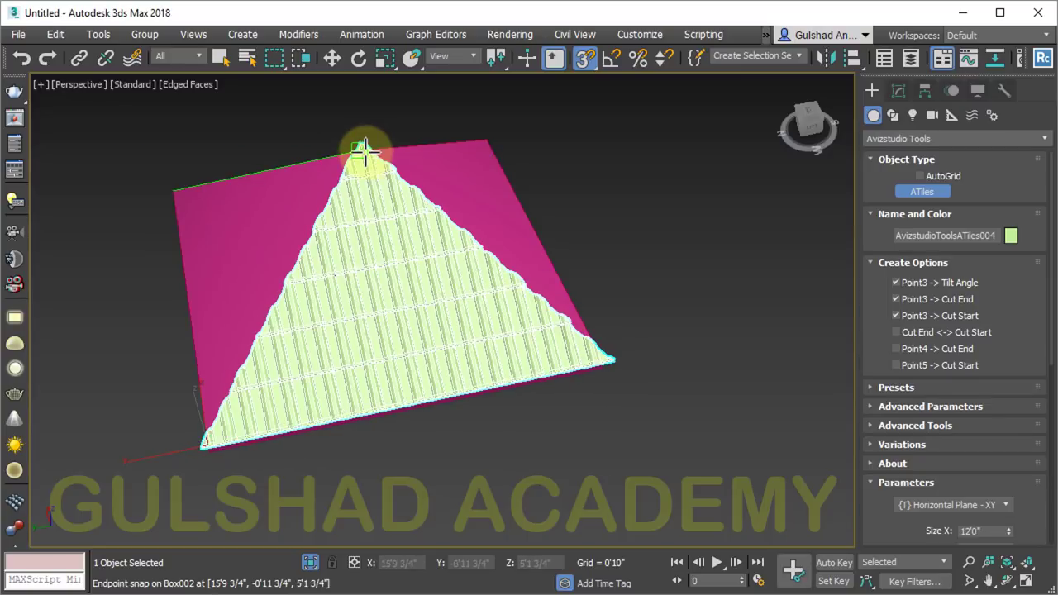
pyautogui.rightClick(632, 173)
pyautogui.click(615, 185)
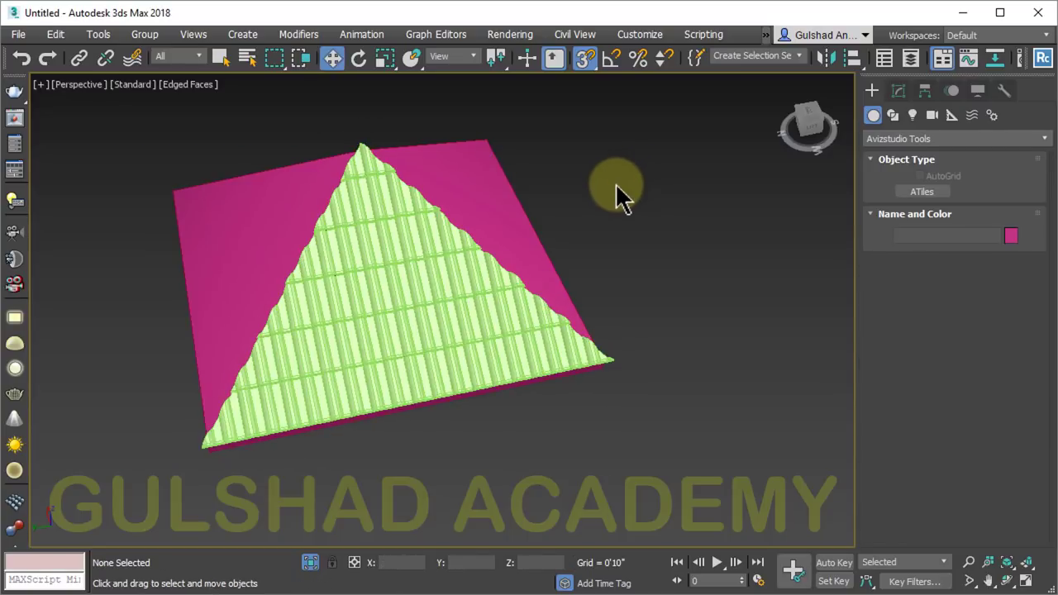
# Exit isolation and orbit to view the fully tiled pyramid from another side
pyautogui.click(311, 563)
pyautogui.moveTo(397, 322)
pyautogui.keyDown('alt'); pyautogui.mouseDown(button='middle')
pyautogui.moveTo(458, 397)
pyautogui.moveTo(517, 414)
pyautogui.moveTo(596, 341)
pyautogui.moveTo(512, 402)
pyautogui.moveTo(267, 366)
pyautogui.moveTo(603, 224)
pyautogui.moveTo(801, 349)
pyautogui.moveTo(708, 339)
pyautogui.mouseUp(button='middle'); pyautogui.keyUp('alt')
pyautogui.scroll(5, 602, 223)
pyautogui.scroll(-3, 706, 195)
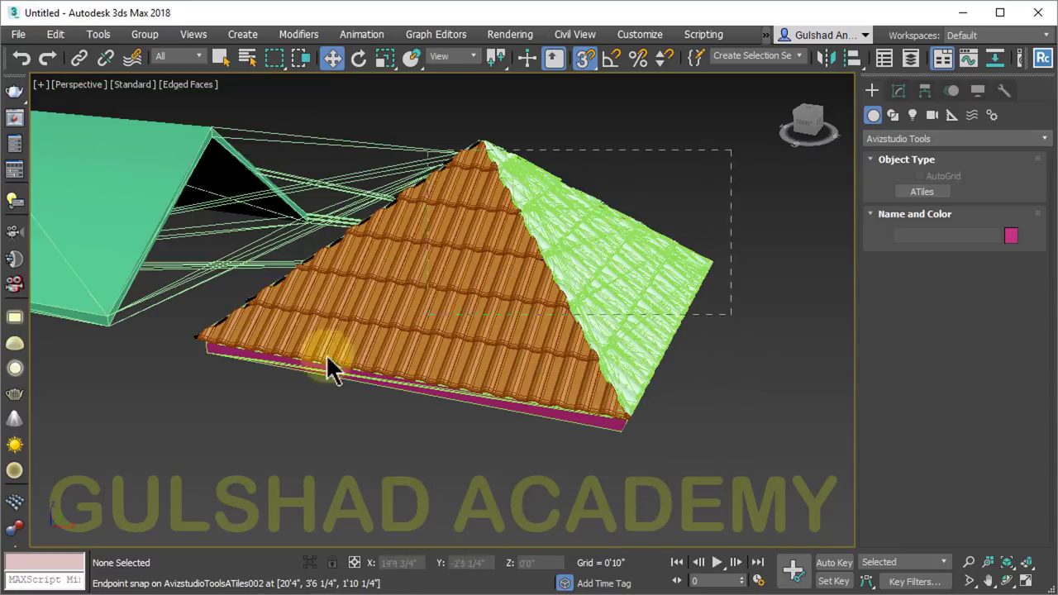
# Recolour the light-green tile slope and two ridge caps orange
pyautogui.moveTo(325, 354)
pyautogui.keyDown('alt'); pyautogui.mouseDown(button='middle')
pyautogui.moveTo(609, 421)
pyautogui.moveTo(541, 455)
pyautogui.moveTo(722, 421)
pyautogui.moveTo(722, 406)
pyautogui.mouseUp(button='middle'); pyautogui.keyUp('alt')
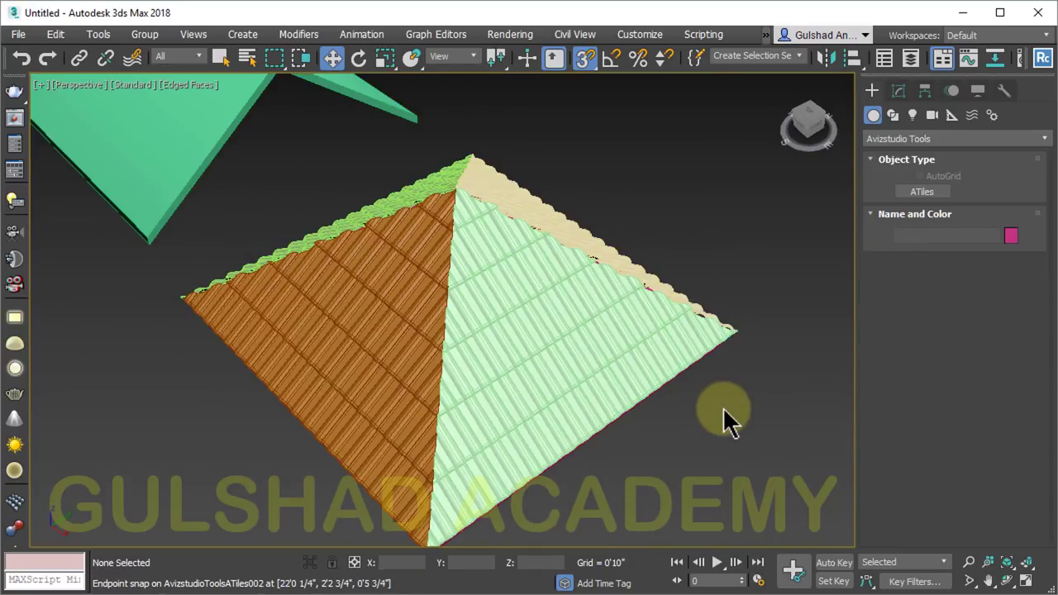
pyautogui.press('s')
pyautogui.click(559, 305)
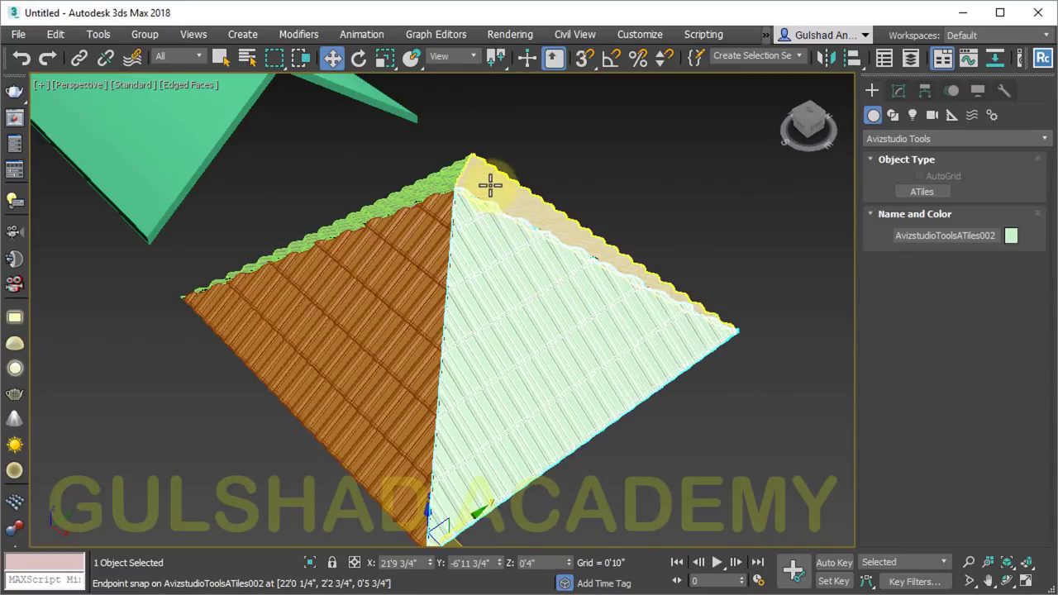
pyautogui.keyDown('ctrl'); pyautogui.click(489, 185); pyautogui.keyUp('ctrl')
pyautogui.keyDown('ctrl'); pyautogui.click(424, 193); pyautogui.keyUp('ctrl')
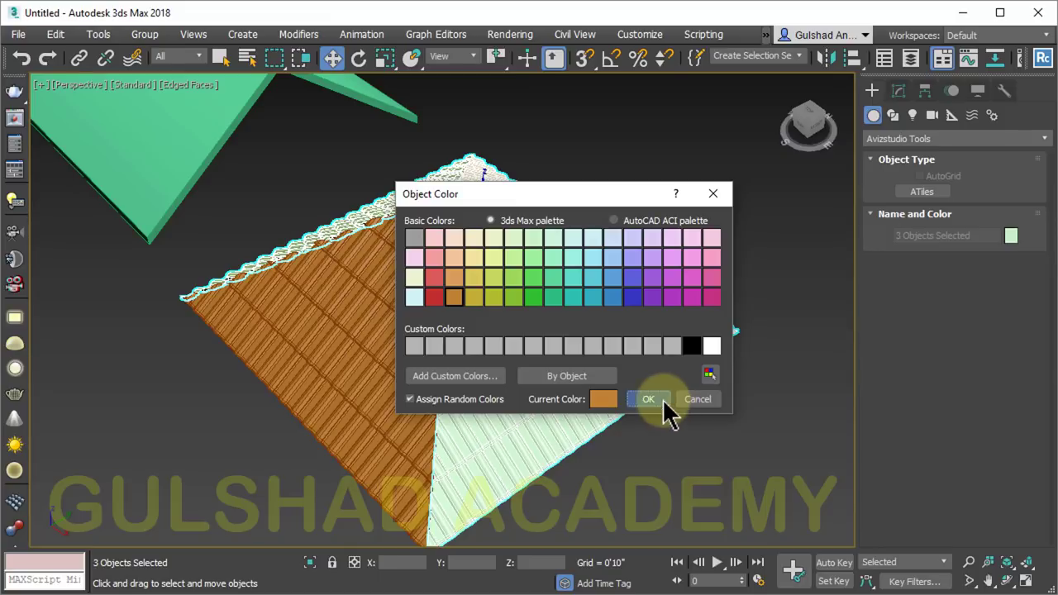
pyautogui.click(648, 399)
pyautogui.click(721, 460)
# Select all six pyramid roof pieces, switch to smooth shading with F4, and inspect the slopes
pyautogui.moveTo(645, 422)
pyautogui.keyDown('alt'); pyautogui.mouseDown(button='middle')
pyautogui.moveTo(637, 366)
pyautogui.moveTo(708, 302)
pyautogui.moveTo(786, 385)
pyautogui.moveTo(752, 427)
pyautogui.moveTo(720, 336)
pyautogui.moveTo(680, 361)
pyautogui.moveTo(751, 467)
pyautogui.mouseUp(button='middle'); pyautogui.keyUp('alt')
pyautogui.moveTo(748, 454); pyautogui.dragTo(157, 194)
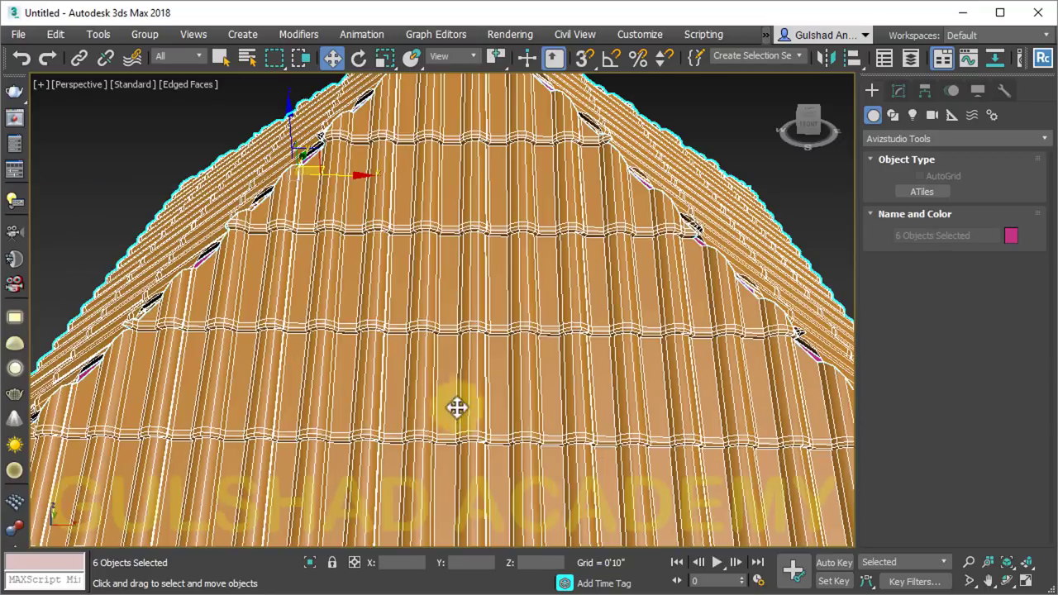
pyautogui.scroll(-3, 455, 408)
pyautogui.scroll(2, 496, 349)
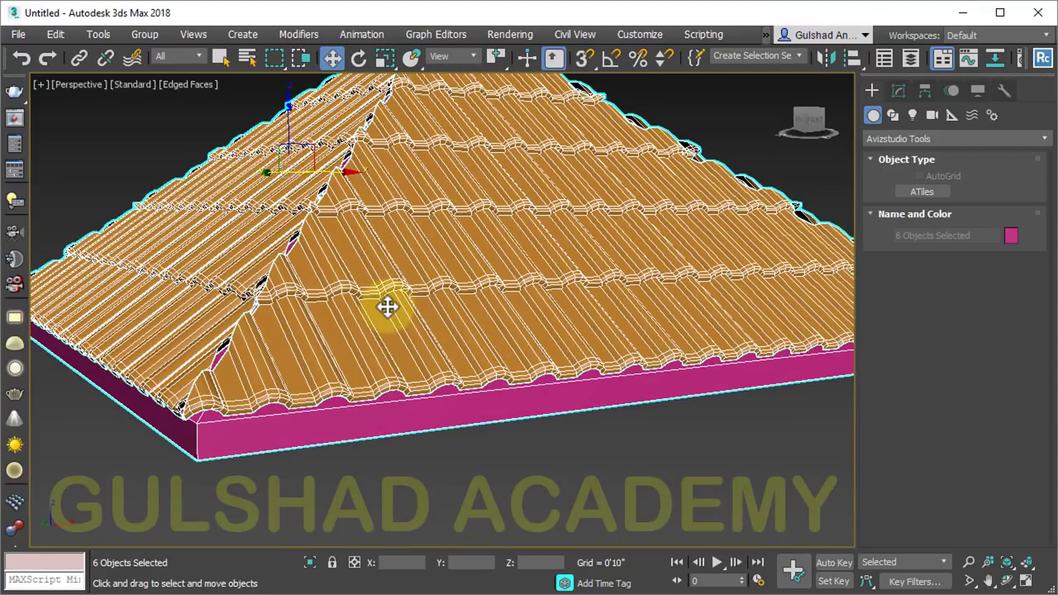
pyautogui.press('F4')
pyautogui.scroll(4, 467, 314)
pyautogui.moveTo(548, 307)
pyautogui.mouseDown(button='middle')
pyautogui.moveTo(323, 342)
pyautogui.moveTo(249, 477)
pyautogui.mouseUp(button='middle')
pyautogui.scroll(-2, 314, 361)
pyautogui.moveTo(314, 361)
pyautogui.mouseDown(button='middle')
pyautogui.moveTo(333, 420)
pyautogui.moveTo(309, 416)
pyautogui.mouseUp(button='middle')
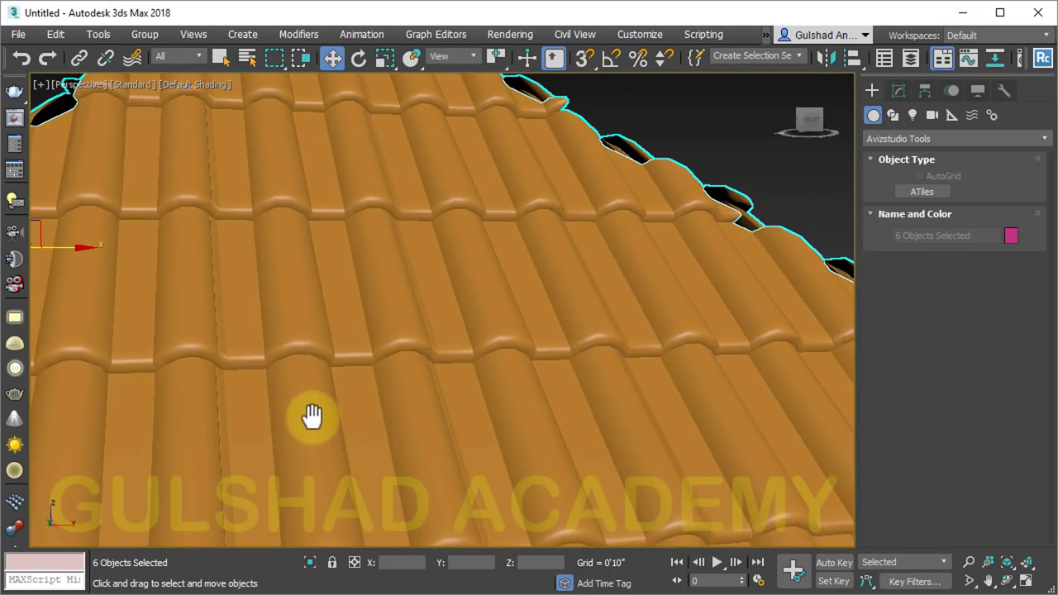
pyautogui.scroll(-2, 561, 257)
pyautogui.moveTo(561, 257)
pyautogui.keyDown('alt'); pyautogui.mouseDown(button='middle')
pyautogui.moveTo(520, 290)
pyautogui.moveTo(425, 303)
pyautogui.moveTo(540, 299)
pyautogui.moveTo(435, 314)
pyautogui.moveTo(703, 303)
pyautogui.moveTo(681, 321)
pyautogui.mouseUp(button='middle'); pyautogui.keyUp('alt')
pyautogui.moveTo(472, 324)
pyautogui.keyDown('alt'); pyautogui.mouseDown(button='middle')
pyautogui.moveTo(647, 332)
pyautogui.moveTo(439, 338)
pyautogui.moveTo(468, 331)
pyautogui.moveTo(552, 198)
pyautogui.mouseUp(button='middle'); pyautogui.keyUp('alt')
pyautogui.scroll(-5, 465, 278)
pyautogui.moveTo(465, 278)
pyautogui.keyDown('alt'); pyautogui.mouseDown(button='middle')
pyautogui.moveTo(543, 303)
pyautogui.moveTo(699, 229)
pyautogui.moveTo(567, 354)
pyautogui.moveTo(278, 259)
pyautogui.mouseUp(button='middle'); pyautogui.keyUp('alt')
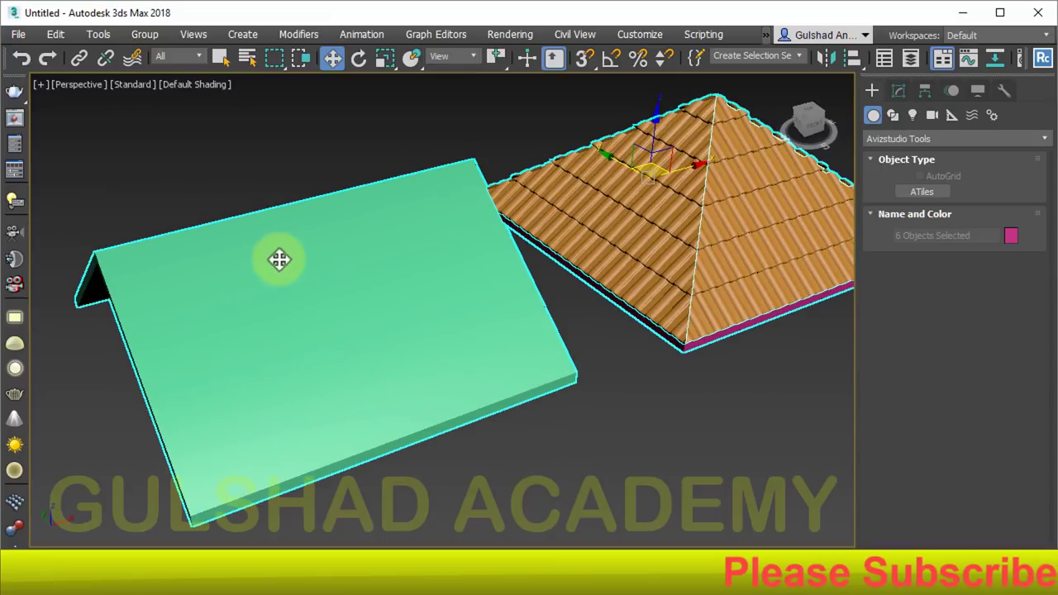
# Tile the first gable slope with ATiles from its two bottom corners up to the ridge
pyautogui.click(203, 174)
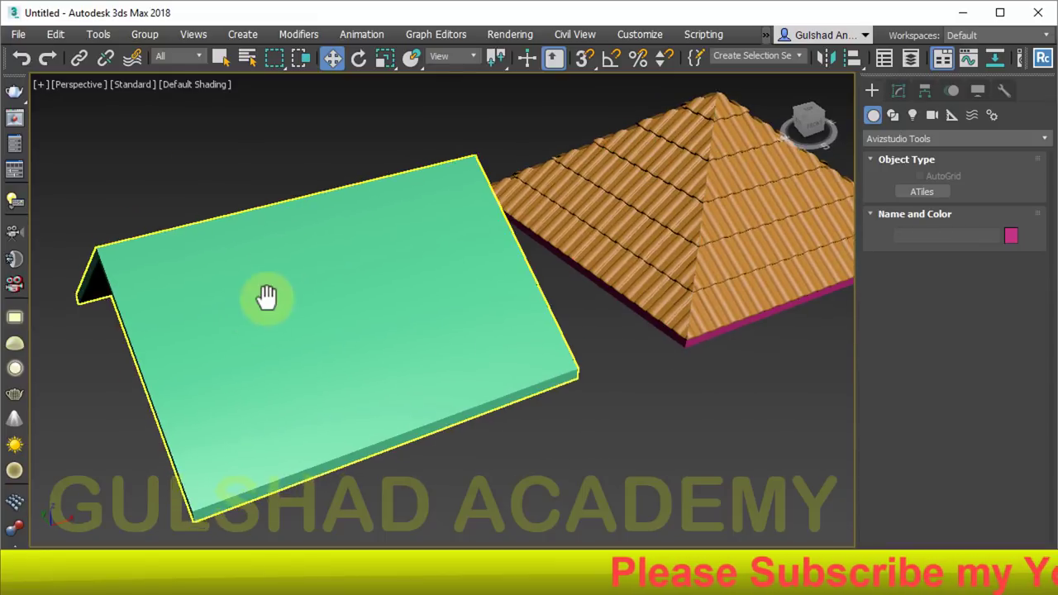
pyautogui.moveTo(267, 297); pyautogui.dragTo(283, 269, button='middle')
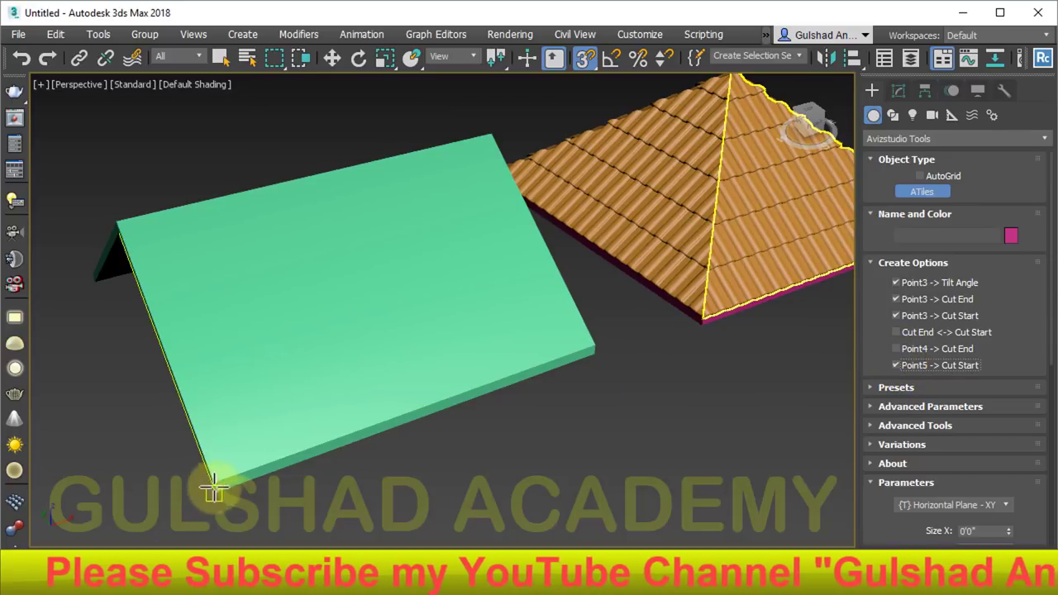
pyautogui.scroll(3, 215, 488)
pyautogui.click(212, 428)
pyautogui.scroll(-3, 217, 413)
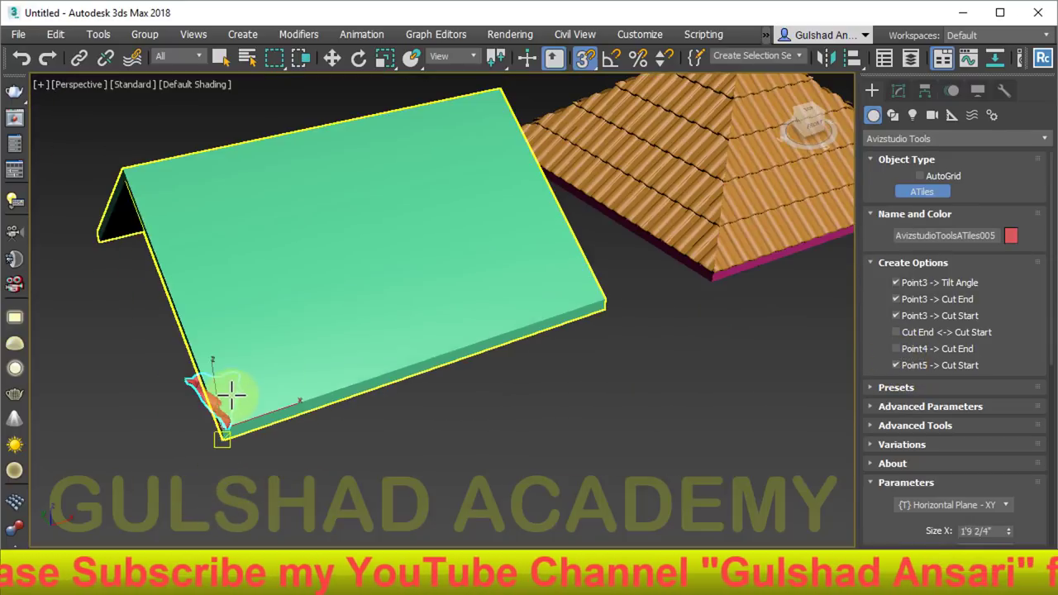
pyautogui.scroll(2, 595, 287)
pyautogui.scroll(2, 597, 319)
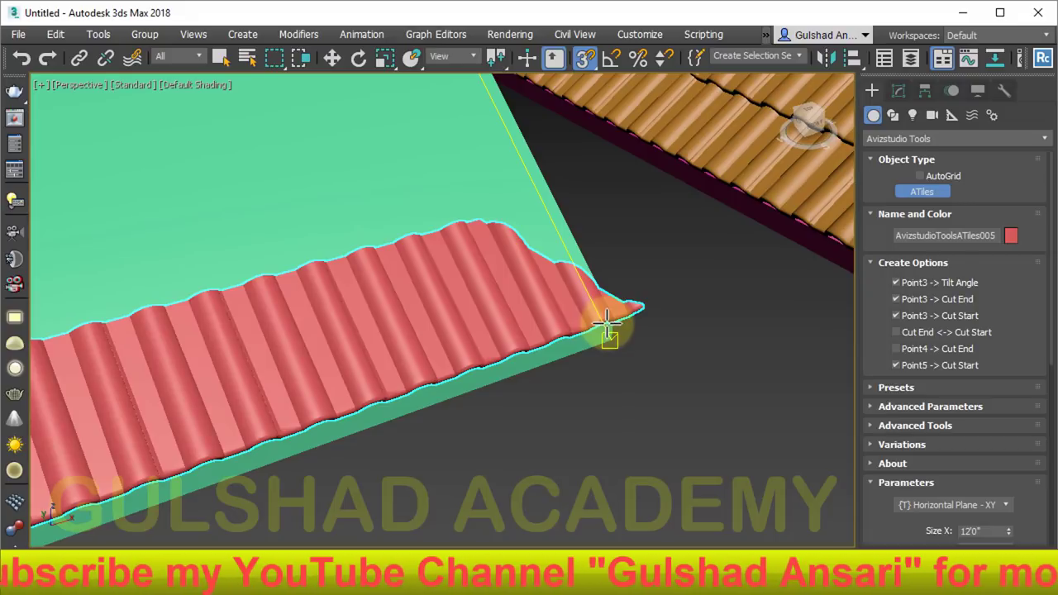
pyautogui.click(613, 317)
pyautogui.scroll(-2, 578, 248)
pyautogui.scroll(-2, 628, 289)
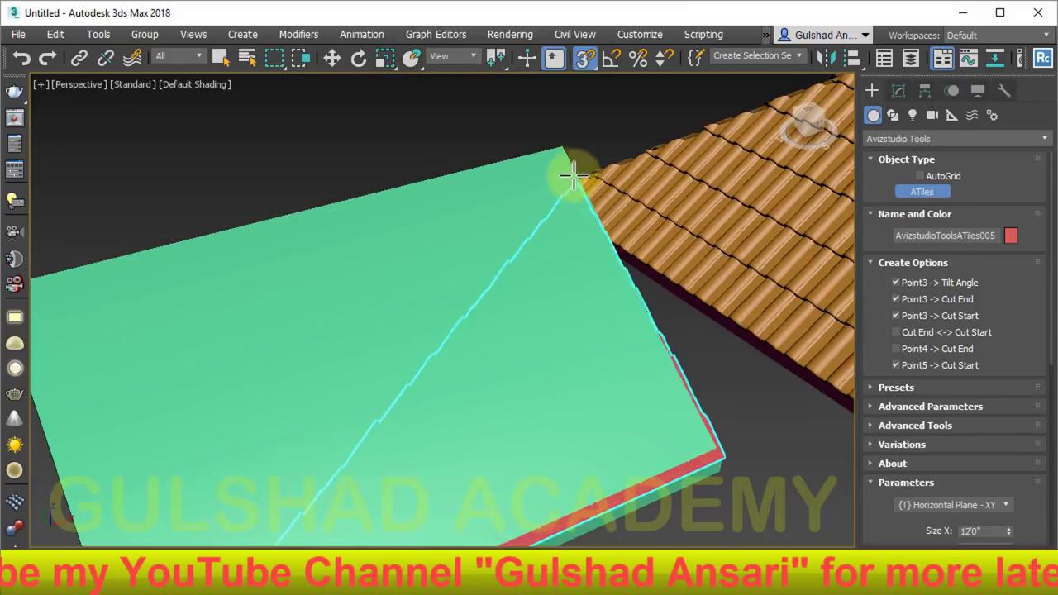
pyautogui.keyDown('alt'); pyautogui.moveTo(236, 224); pyautogui.dragTo(245, 189, button='middle'); pyautogui.keyUp('alt')
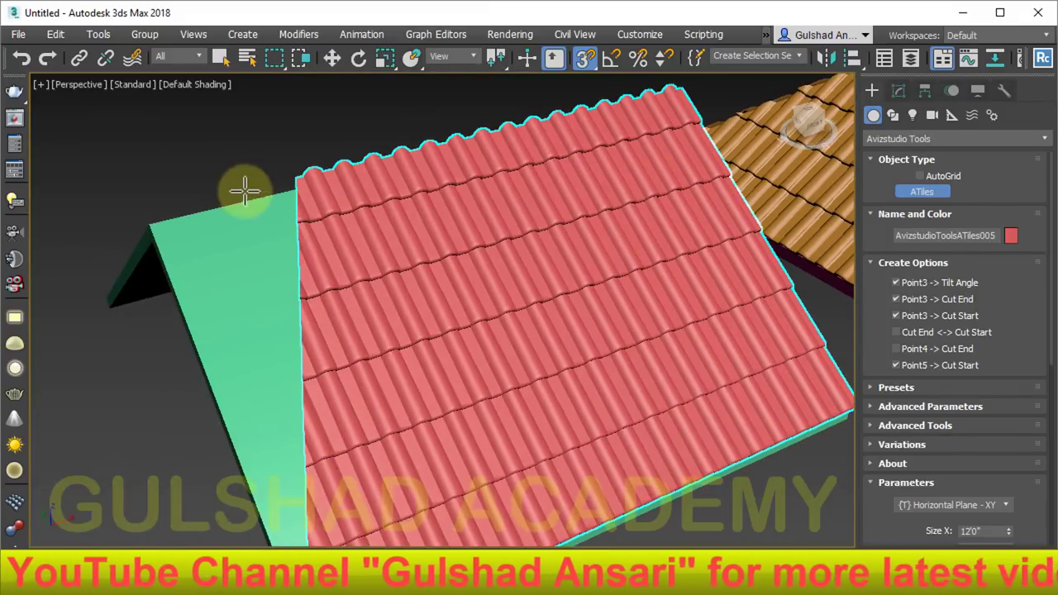
pyautogui.click(152, 228)
pyautogui.scroll(-3, 499, 309)
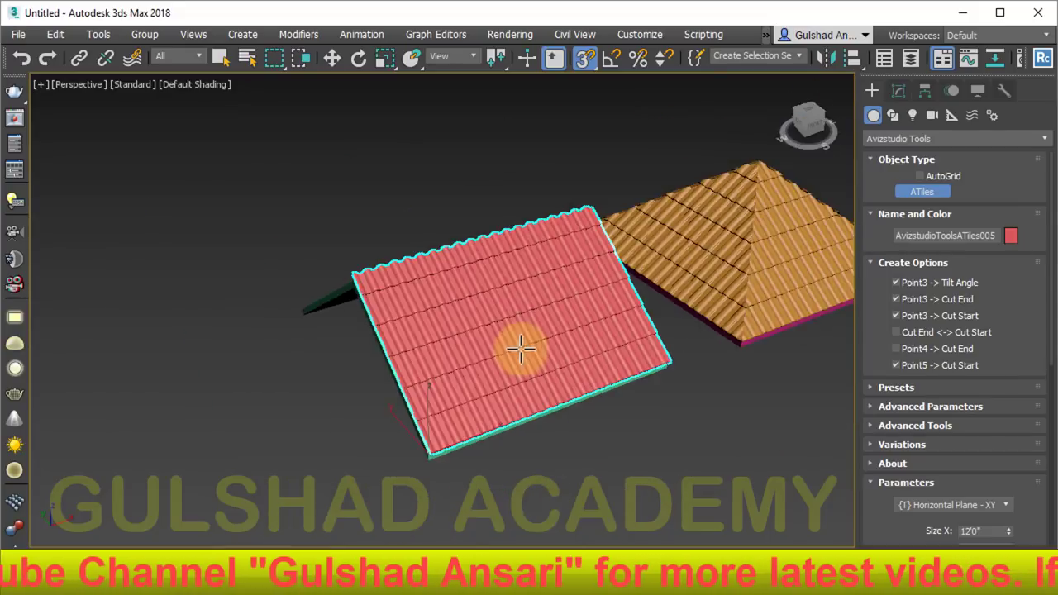
pyautogui.moveTo(520, 347)
pyautogui.keyDown('alt'); pyautogui.mouseDown(button='middle')
pyautogui.moveTo(537, 366)
pyautogui.moveTo(512, 401)
pyautogui.moveTo(229, 392)
pyautogui.moveTo(543, 433)
pyautogui.moveTo(504, 372)
pyautogui.moveTo(314, 478)
pyautogui.mouseUp(button='middle'); pyautogui.keyUp('alt')
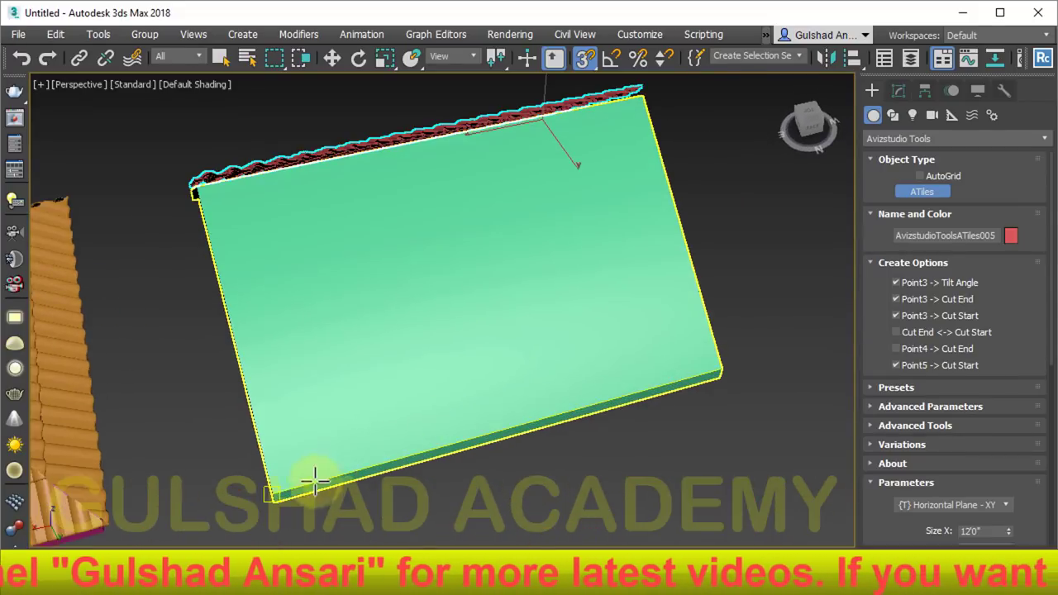
# Create a second ATiles object on the underside gable slope from bottom edge to ridge
pyautogui.click(274, 491)
pyautogui.click(710, 361)
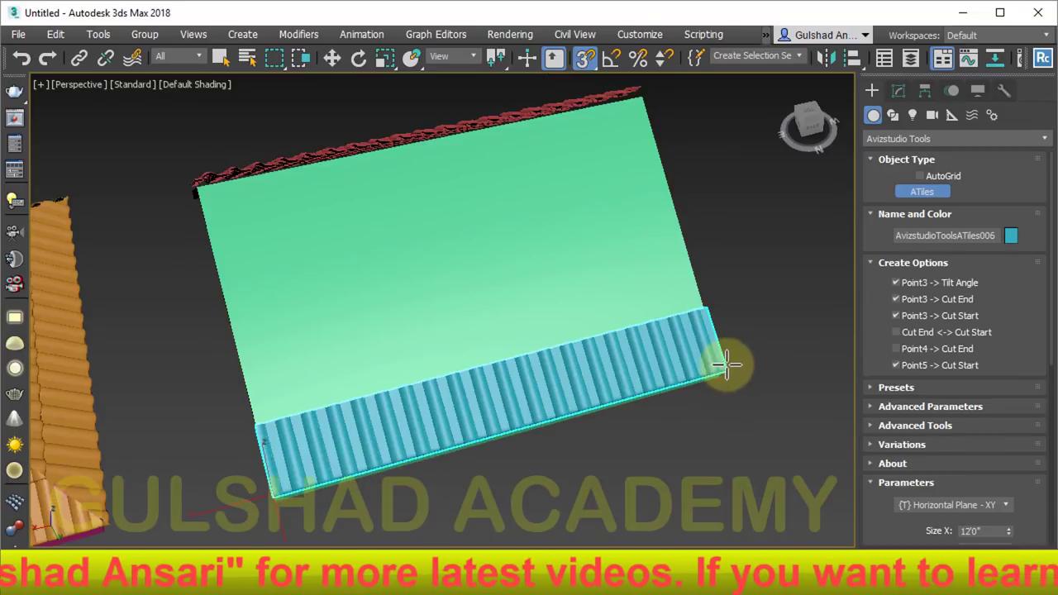
pyautogui.click(636, 96)
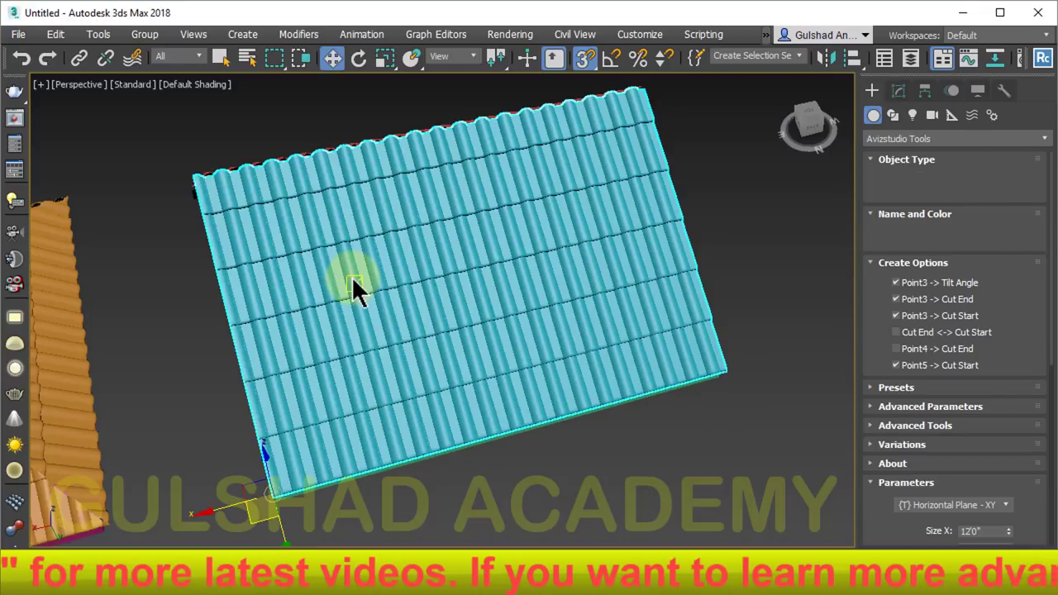
pyautogui.click(353, 281)
pyautogui.rightClick(763, 249)
pyautogui.press('s')
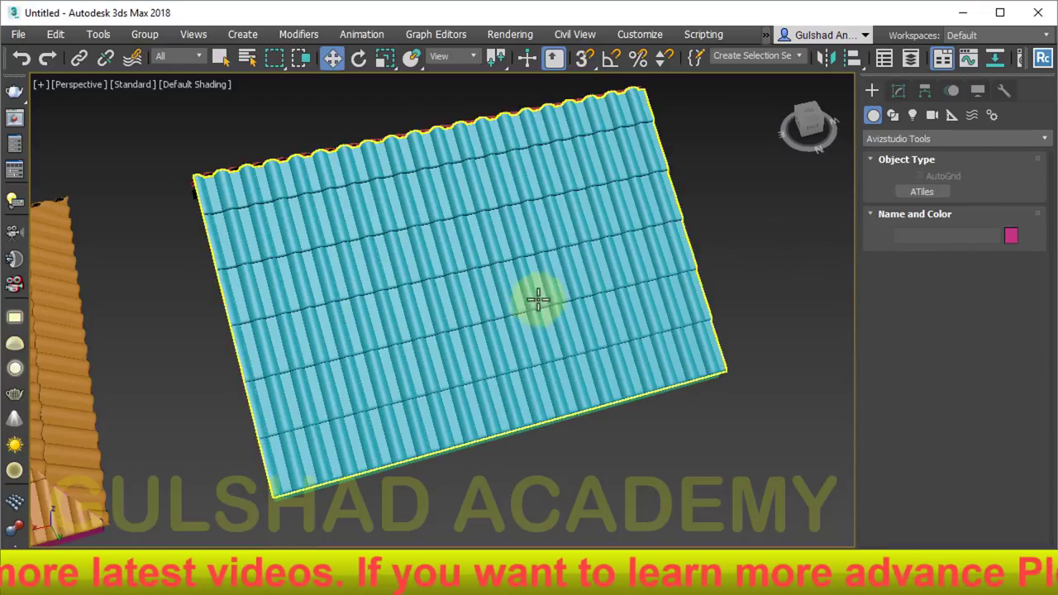
# Select both gable roof tile objects
pyautogui.moveTo(537, 300)
pyautogui.keyDown('alt'); pyautogui.mouseDown(button='middle')
pyautogui.moveTo(577, 413)
pyautogui.moveTo(646, 158)
pyautogui.mouseUp(button='middle'); pyautogui.keyUp('alt')
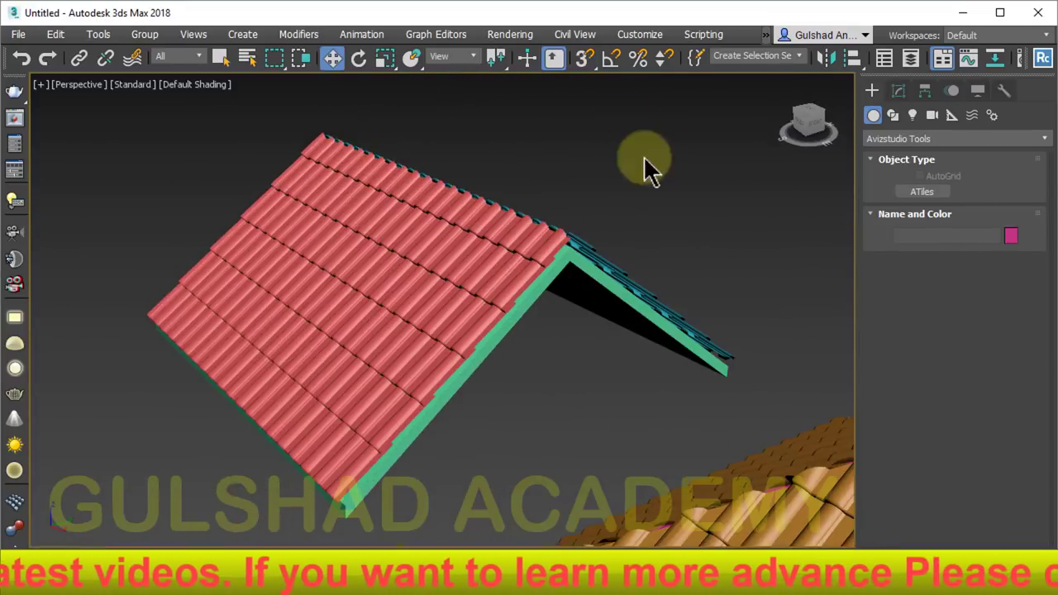
pyautogui.moveTo(559, 234); pyautogui.dragTo(583, 241)
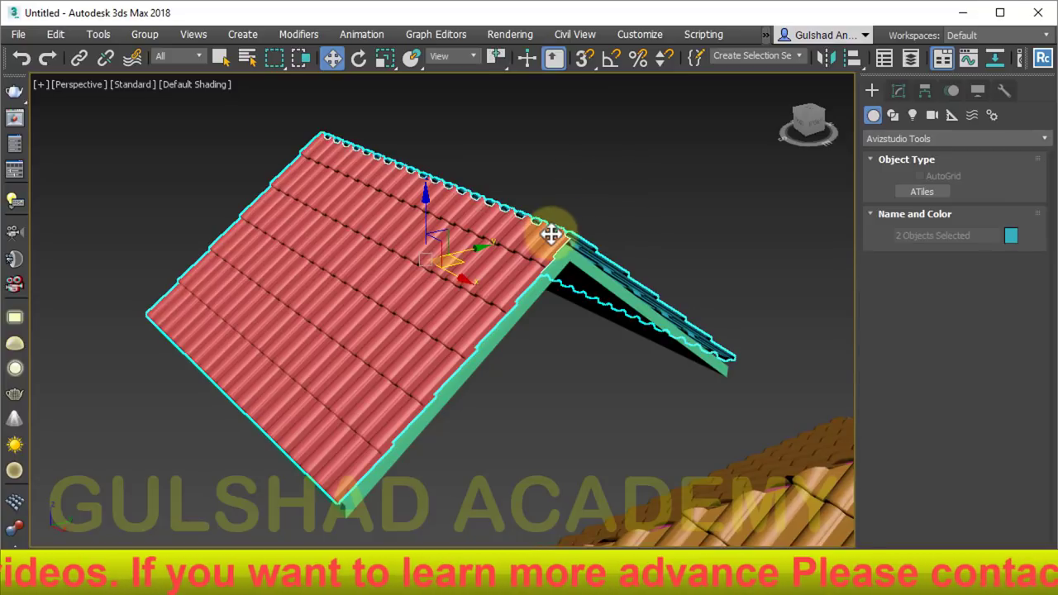
pyautogui.click(515, 335)
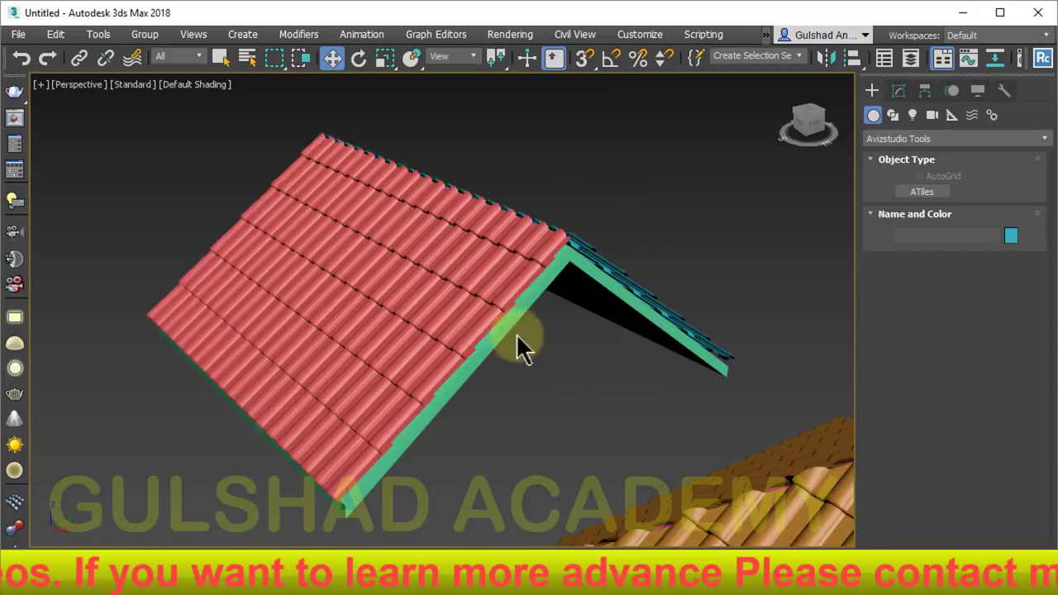
pyautogui.keyDown('ctrl'); pyautogui.click(623, 272); pyautogui.keyUp('ctrl')
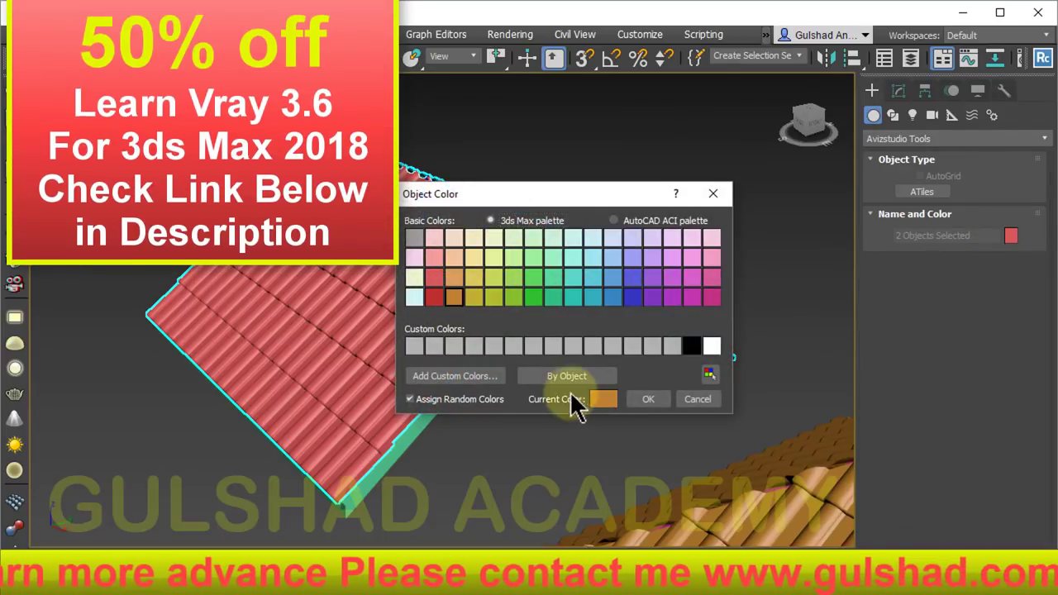
# Apply orange to both gable tile objects and orbit to compare them with the pyramid roof
pyautogui.click(643, 399)
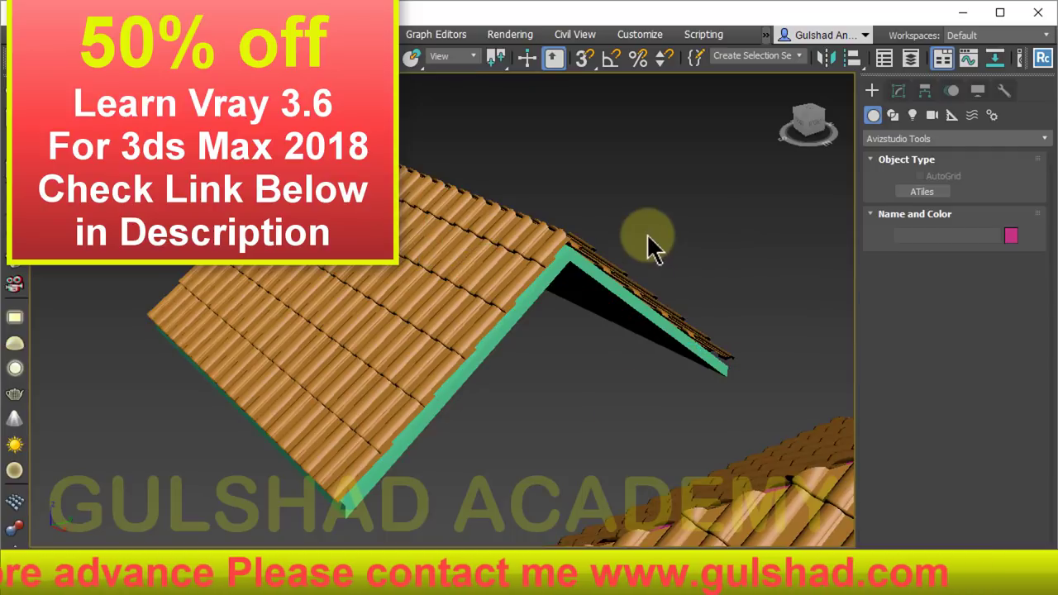
pyautogui.moveTo(571, 224)
pyautogui.keyDown('alt'); pyautogui.mouseDown(button='middle')
pyautogui.moveTo(496, 314)
pyautogui.moveTo(480, 314)
pyautogui.mouseUp(button='middle'); pyautogui.keyUp('alt')
pyautogui.moveTo(536, 326)
pyautogui.keyDown('alt'); pyautogui.mouseDown(button='middle')
pyautogui.moveTo(503, 278)
pyautogui.moveTo(503, 253)
pyautogui.moveTo(595, 267)
pyautogui.moveTo(451, 278)
pyautogui.moveTo(377, 264)
pyautogui.moveTo(465, 284)
pyautogui.moveTo(480, 269)
pyautogui.moveTo(413, 160)
pyautogui.moveTo(652, 335)
pyautogui.moveTo(585, 278)
pyautogui.moveTo(600, 278)
pyautogui.mouseUp(button='middle'); pyautogui.keyUp('alt')
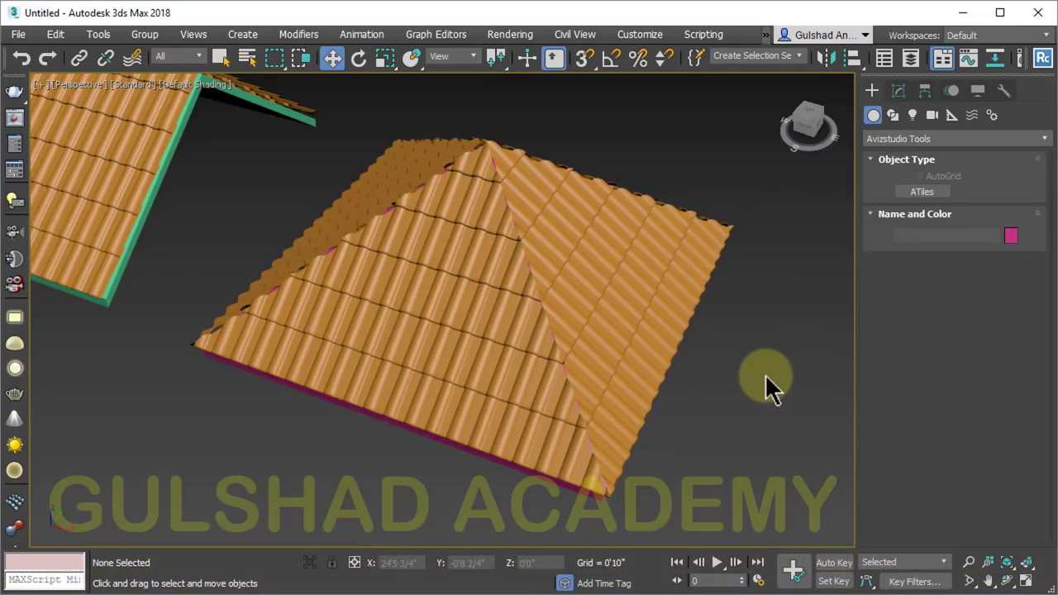
pyautogui.scroll(3, 538, 419)
pyautogui.scroll(3, 555, 449)
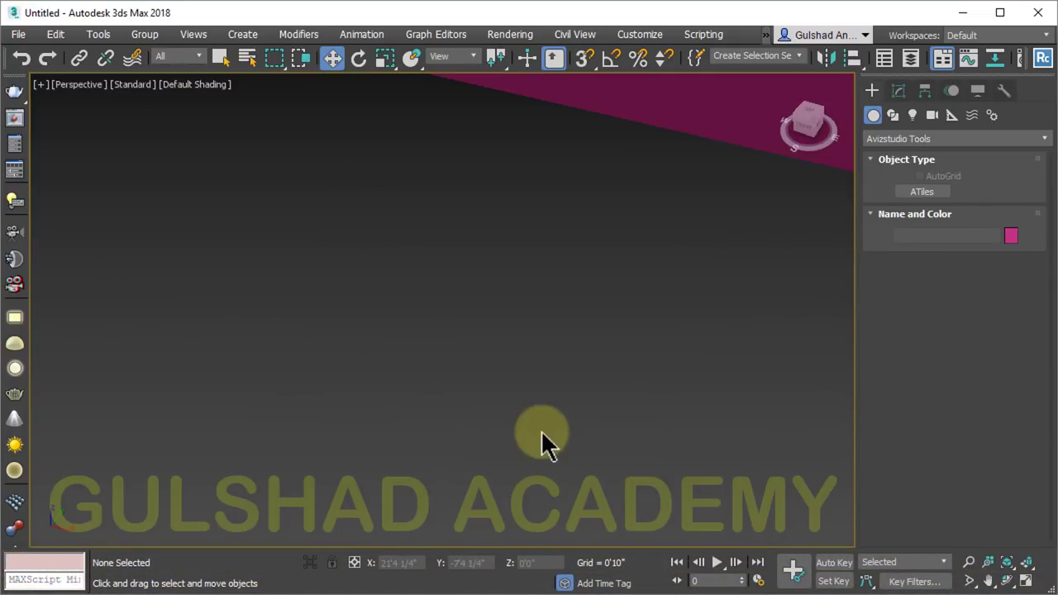
pyautogui.scroll(-2, 543, 441)
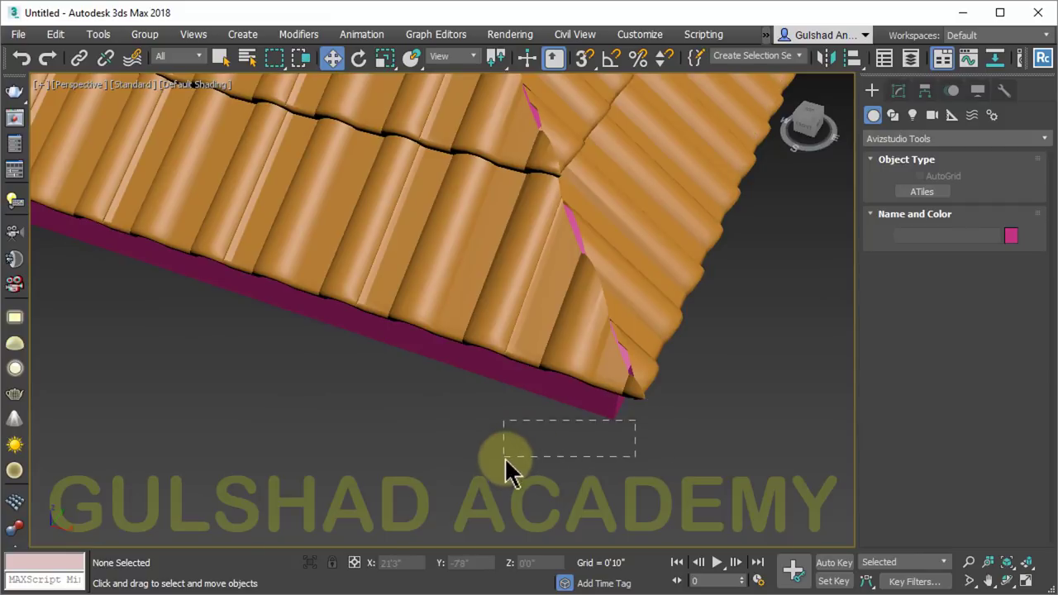
# Isolate the magenta Box002 roof body and show its edges with F4
pyautogui.moveTo(568, 407); pyautogui.dragTo(560, 443)
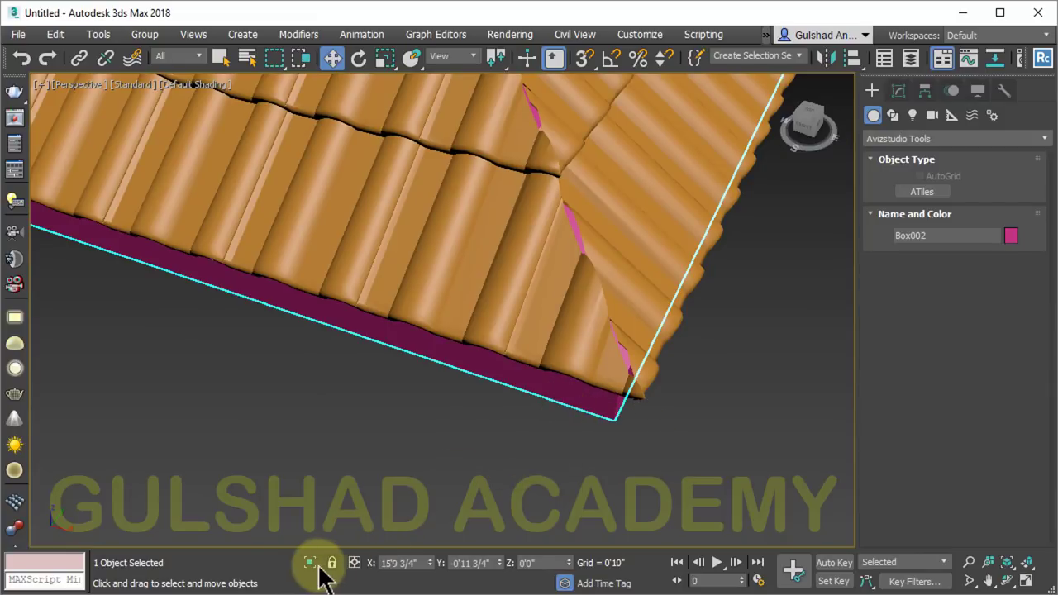
pyautogui.click(310, 562)
pyautogui.scroll(-2, 494, 408)
pyautogui.scroll(3, 537, 409)
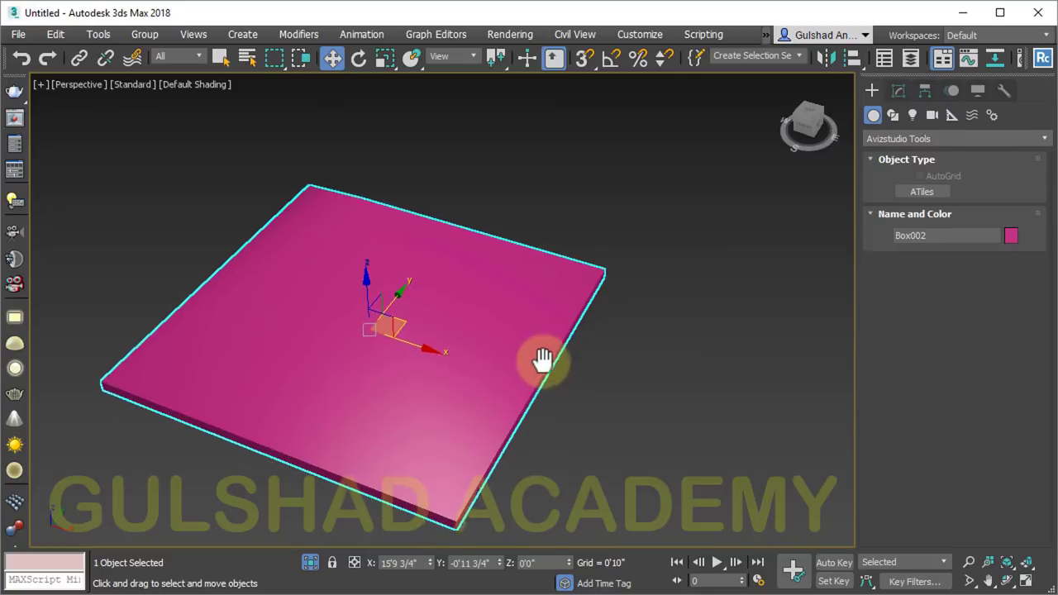
pyautogui.moveTo(542, 360)
pyautogui.keyDown('alt'); pyautogui.mouseDown(button='middle')
pyautogui.moveTo(571, 378)
pyautogui.moveTo(508, 331)
pyautogui.moveTo(571, 425)
pyautogui.moveTo(663, 417)
pyautogui.mouseUp(button='middle'); pyautogui.keyUp('alt')
pyautogui.click(598, 413)
pyautogui.press('F4')
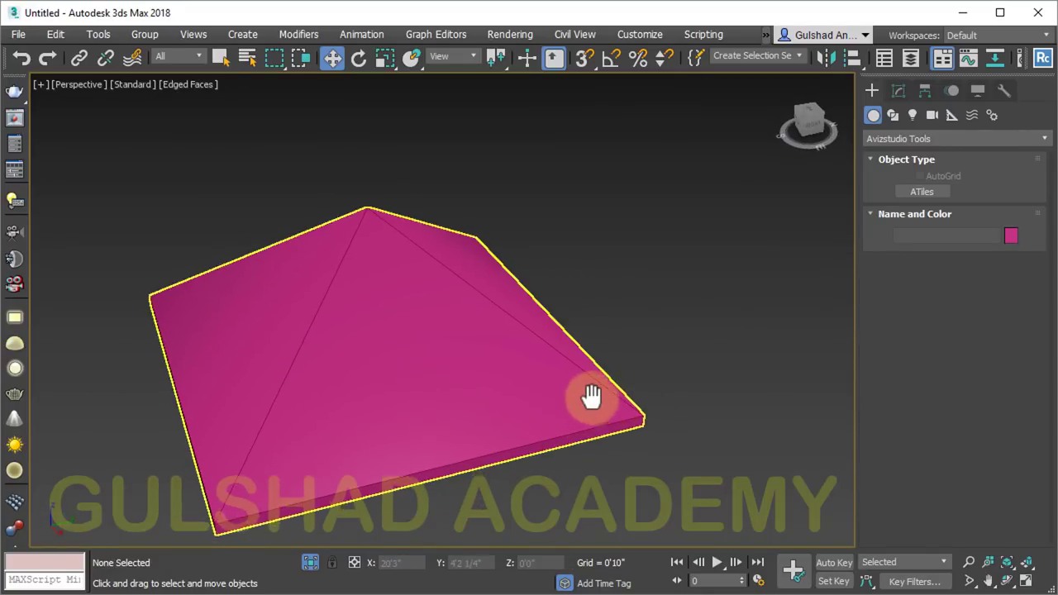
pyautogui.moveTo(587, 397)
pyautogui.keyDown('alt'); pyautogui.mouseDown(button='middle')
pyautogui.moveTo(623, 406)
pyautogui.moveTo(612, 373)
pyautogui.moveTo(557, 401)
pyautogui.moveTo(570, 421)
pyautogui.mouseUp(button='middle'); pyautogui.keyUp('alt')
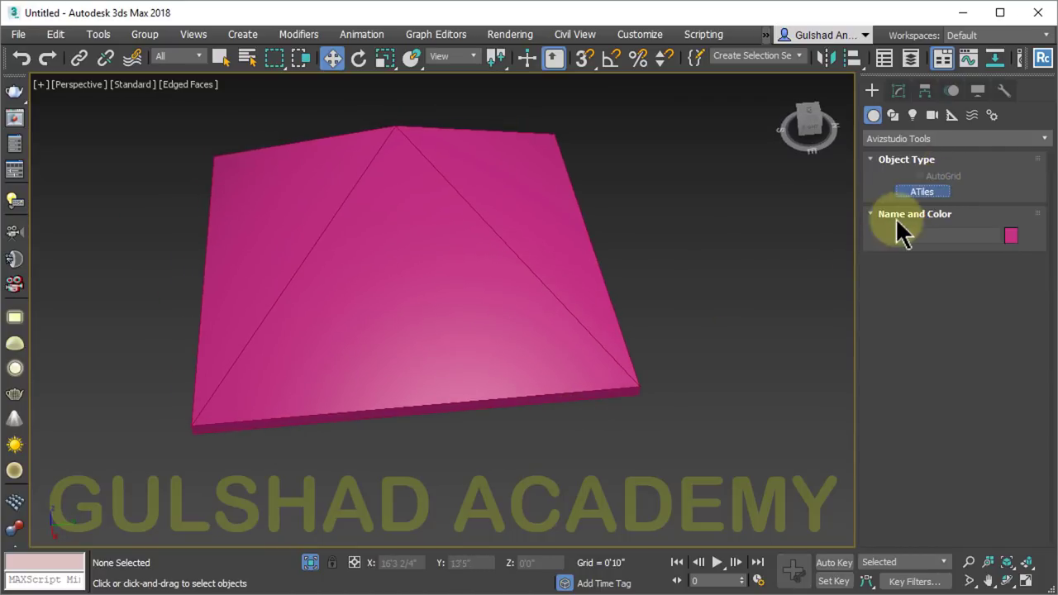
# Start a new ATiles object with Point5 Cut Start unchecked and the Straight Line - Y layout
pyautogui.click(921, 192)
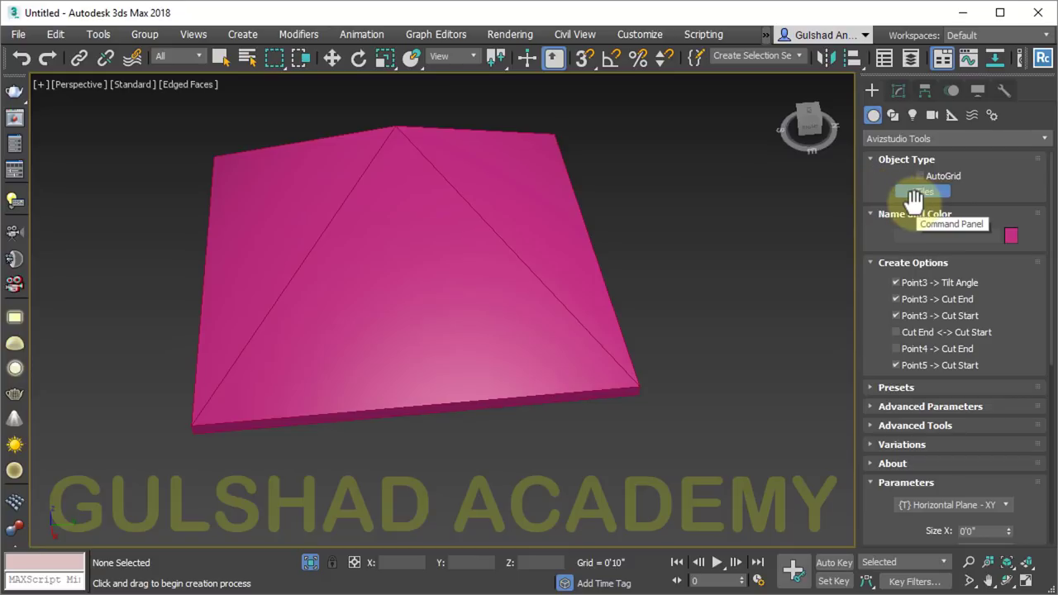
pyautogui.click(898, 363)
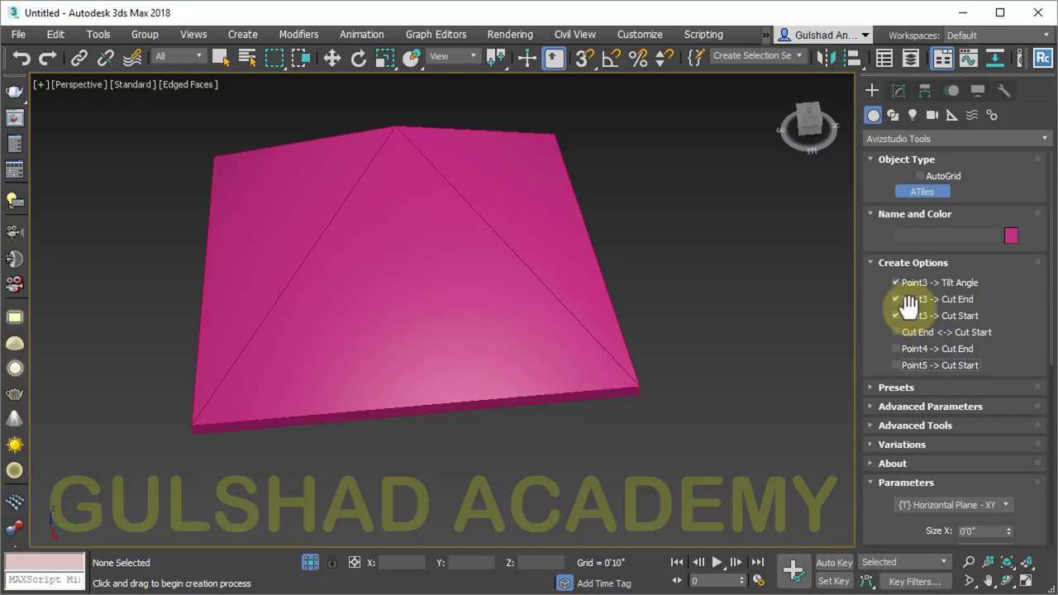
pyautogui.moveTo(881, 510)
pyautogui.mouseDown()
pyautogui.moveTo(878, 358)
pyautogui.moveTo(894, 256)
pyautogui.mouseUp()
pyautogui.click(919, 255)
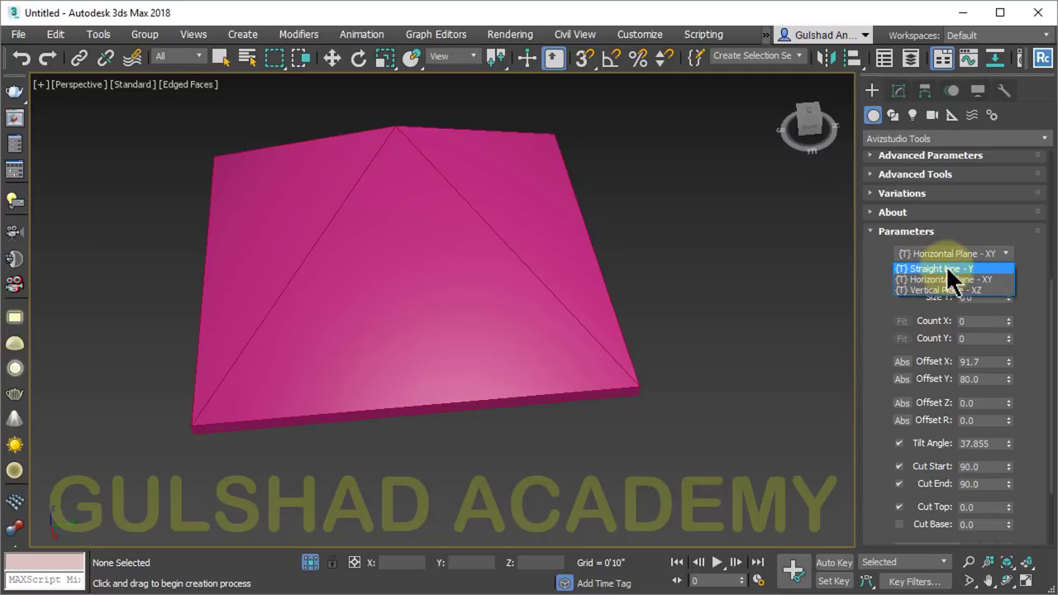
pyautogui.click(933, 268)
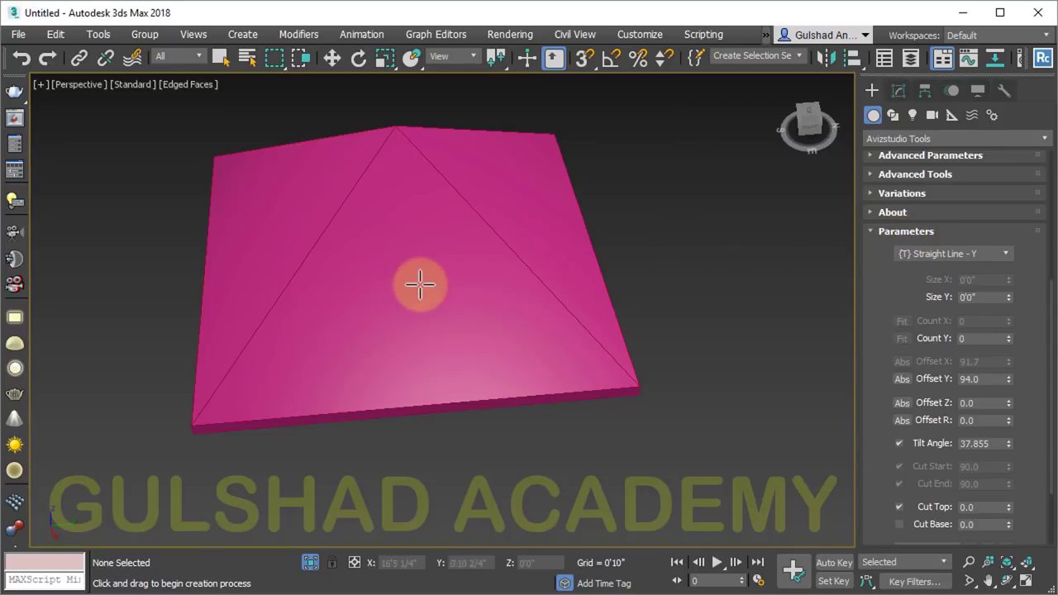
# With snapping on, lay an ATiles ridge row from the pyramid's base corner to its apex
pyautogui.click(582, 59)
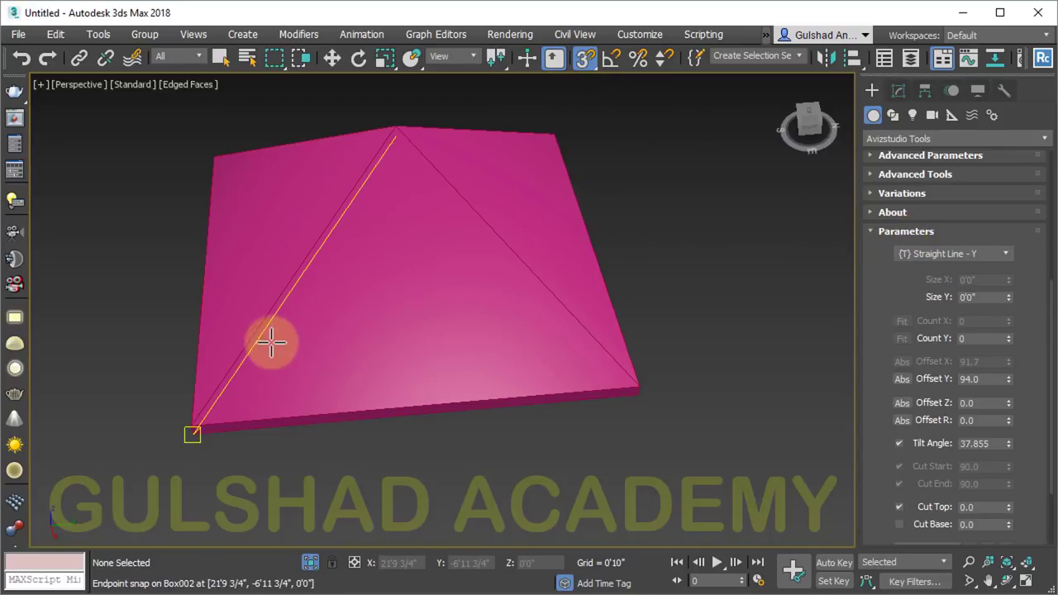
pyautogui.click(191, 423)
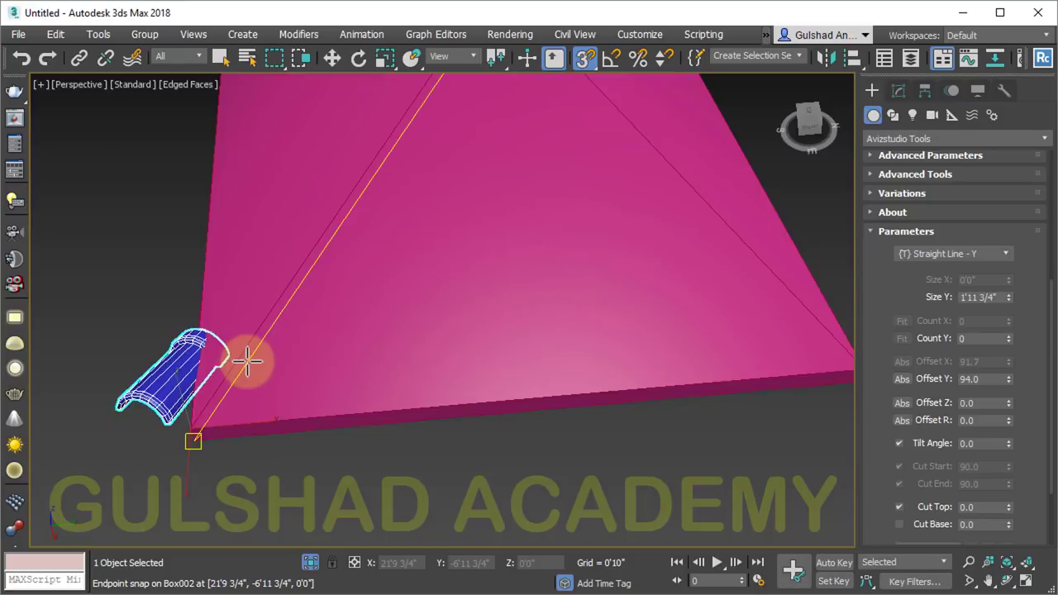
pyautogui.scroll(2, 413, 95)
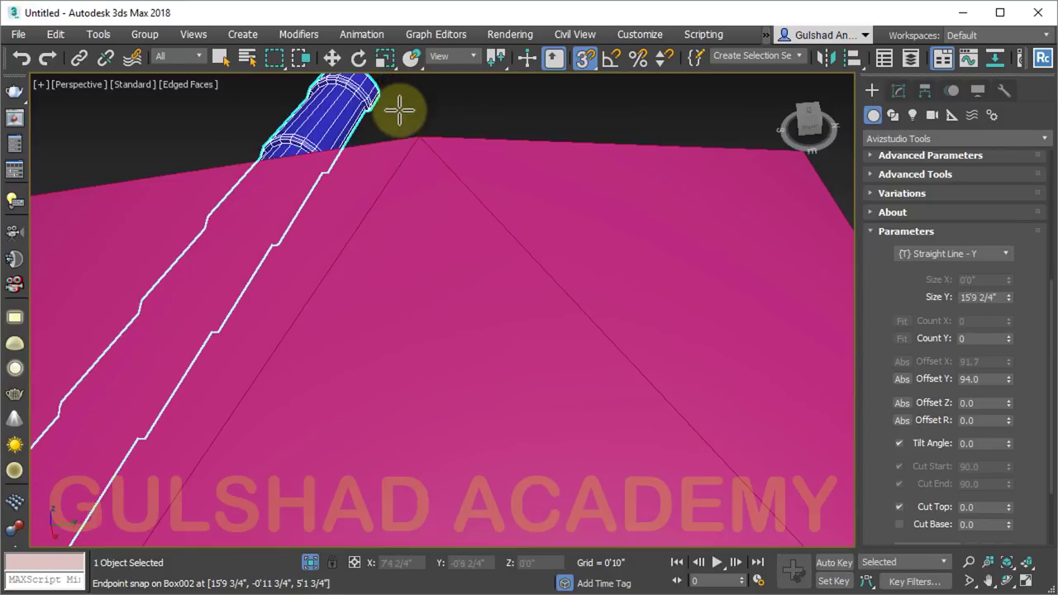
pyautogui.scroll(2, 402, 106)
pyautogui.click(416, 142)
pyautogui.scroll(-3, 383, 272)
pyautogui.scroll(-3, 413, 191)
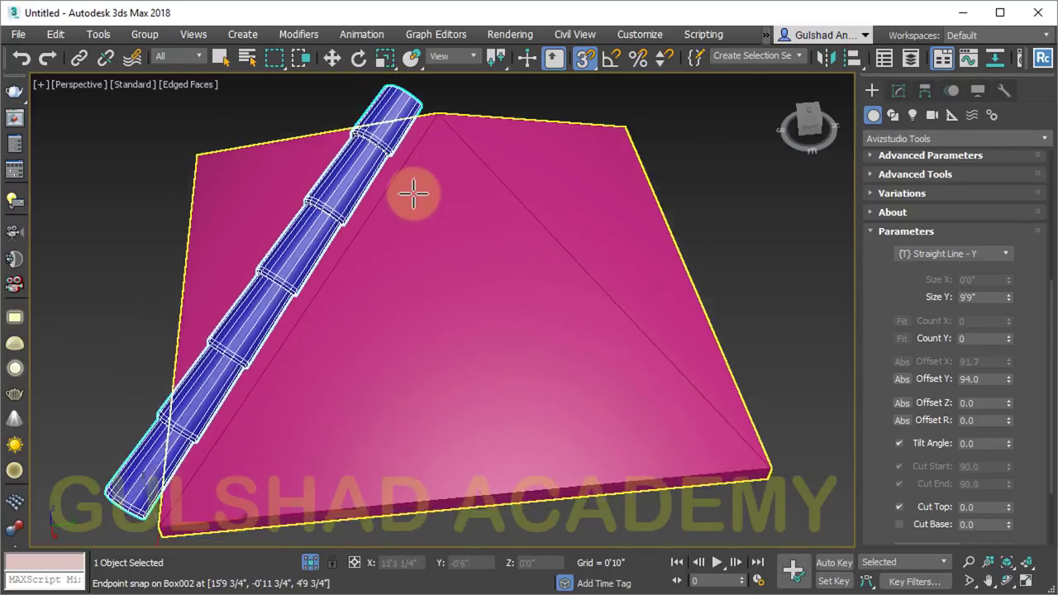
pyautogui.scroll(-1, 455, 299)
pyautogui.moveTo(534, 374)
pyautogui.keyDown('alt'); pyautogui.mouseDown(button='middle')
pyautogui.moveTo(458, 328)
pyautogui.moveTo(354, 333)
pyautogui.moveTo(320, 366)
pyautogui.moveTo(409, 388)
pyautogui.moveTo(468, 347)
pyautogui.moveTo(355, 354)
pyautogui.moveTo(439, 403)
pyautogui.moveTo(207, 331)
pyautogui.moveTo(372, 368)
pyautogui.moveTo(212, 293)
pyautogui.mouseUp(button='middle'); pyautogui.keyUp('alt')
pyautogui.scroll(2, 322, 347)
pyautogui.rightClick(537, 163)
# Select the ridge tile row and reset its X offset to 0 to centre it on the hip
pyautogui.click(562, 149)
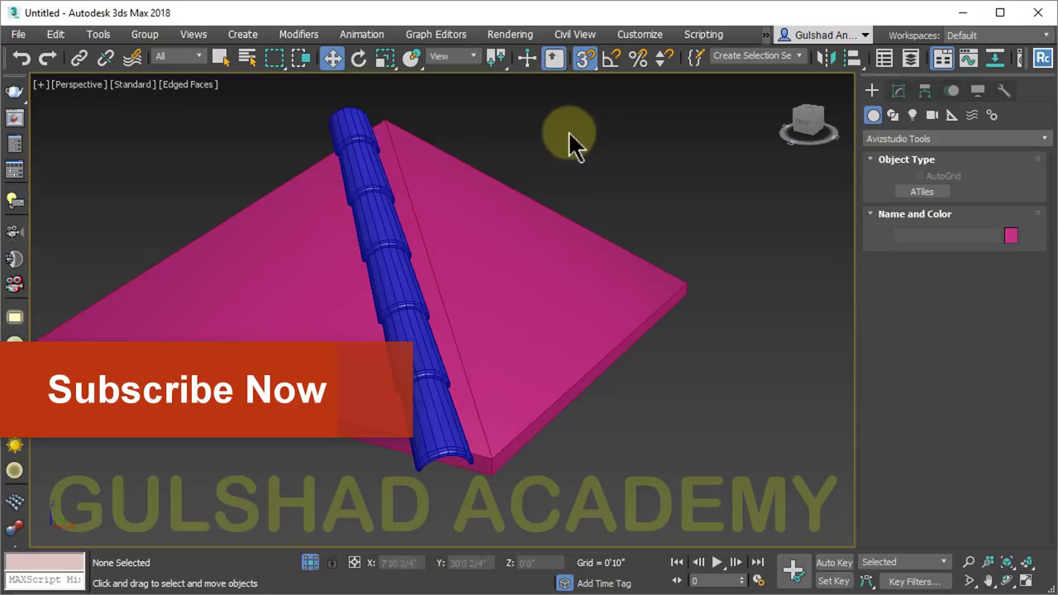
pyautogui.click(335, 133)
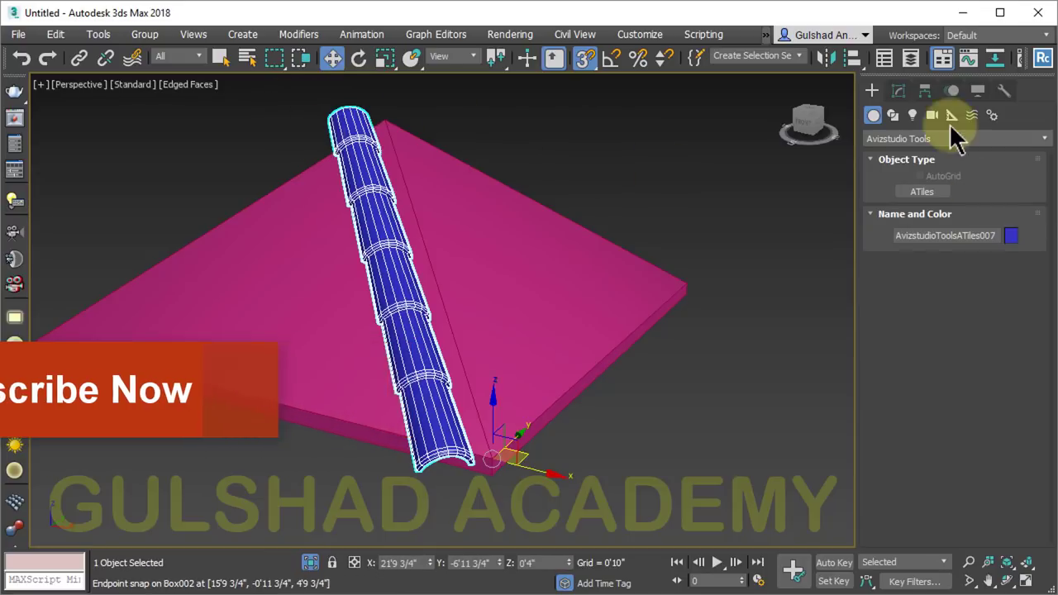
pyautogui.click(898, 91)
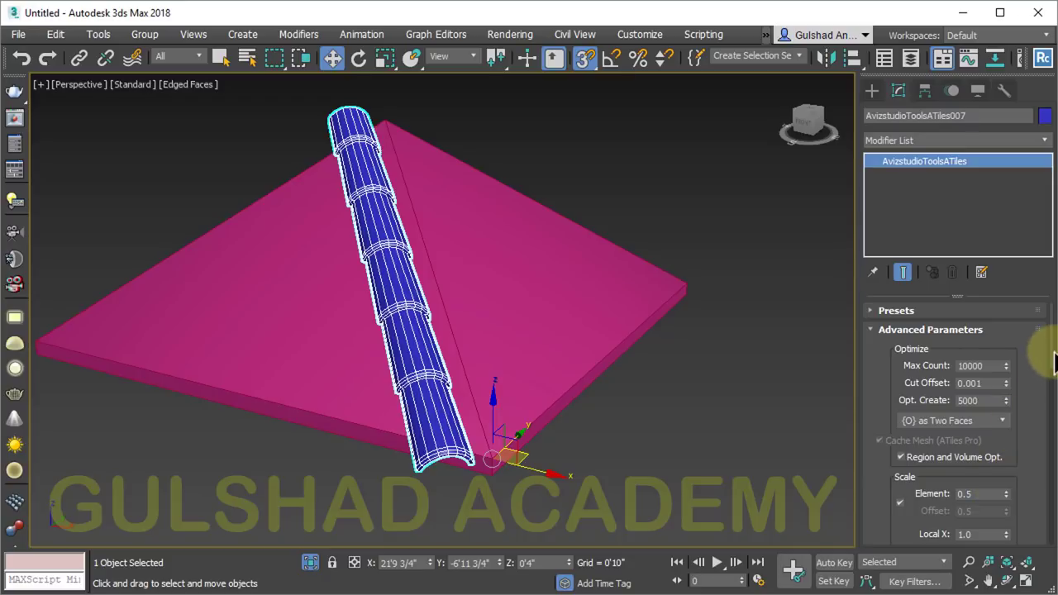
pyautogui.moveTo(1051, 360)
pyautogui.mouseDown()
pyautogui.moveTo(1054, 382)
pyautogui.moveTo(1054, 347)
pyautogui.moveTo(1053, 405)
pyautogui.mouseUp()
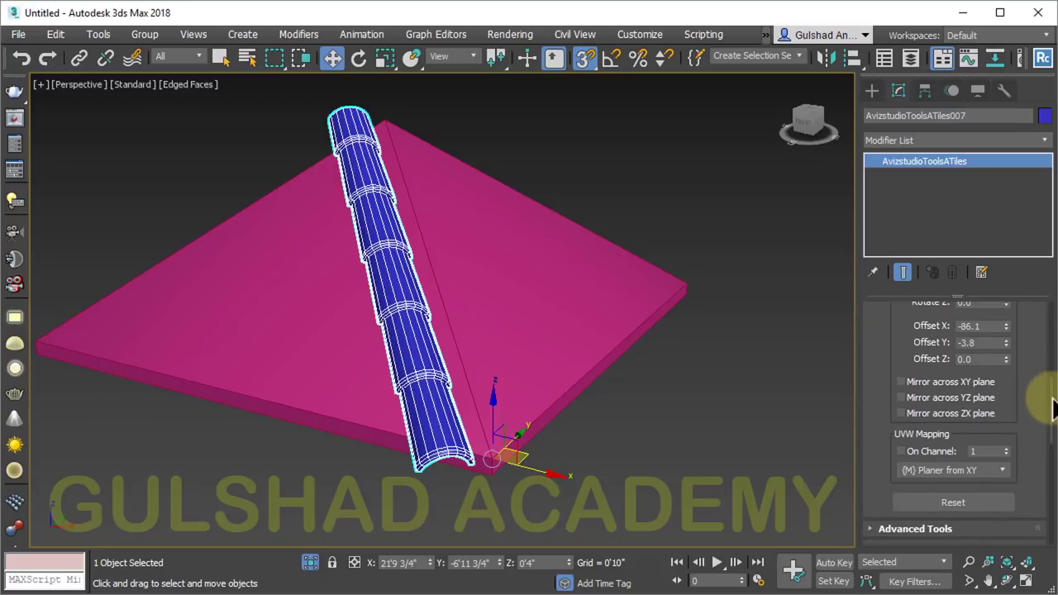
pyautogui.moveTo(1006, 327)
pyautogui.mouseDown()
pyautogui.moveTo(1029, 330)
pyautogui.moveTo(1006, 273)
pyautogui.moveTo(1016, 332)
pyautogui.mouseUp()
pyautogui.rightClick(1007, 328)
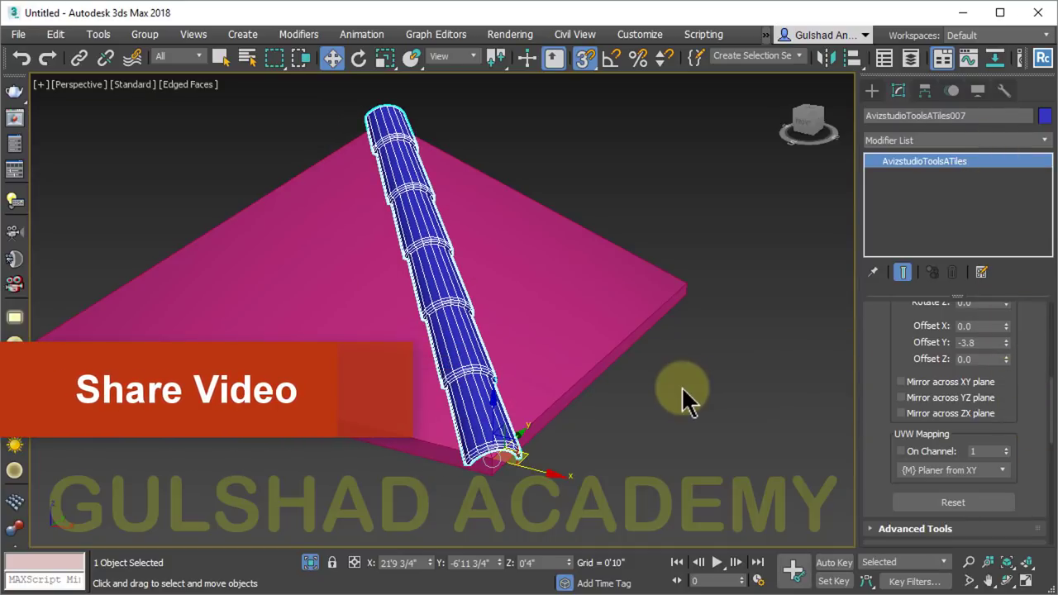
pyautogui.moveTo(630, 406)
pyautogui.keyDown('alt'); pyautogui.mouseDown(button='middle')
pyautogui.moveTo(582, 425)
pyautogui.moveTo(557, 371)
pyautogui.moveTo(567, 352)
pyautogui.moveTo(634, 423)
pyautogui.moveTo(489, 401)
pyautogui.moveTo(552, 425)
pyautogui.mouseUp(button='middle'); pyautogui.keyUp('alt')
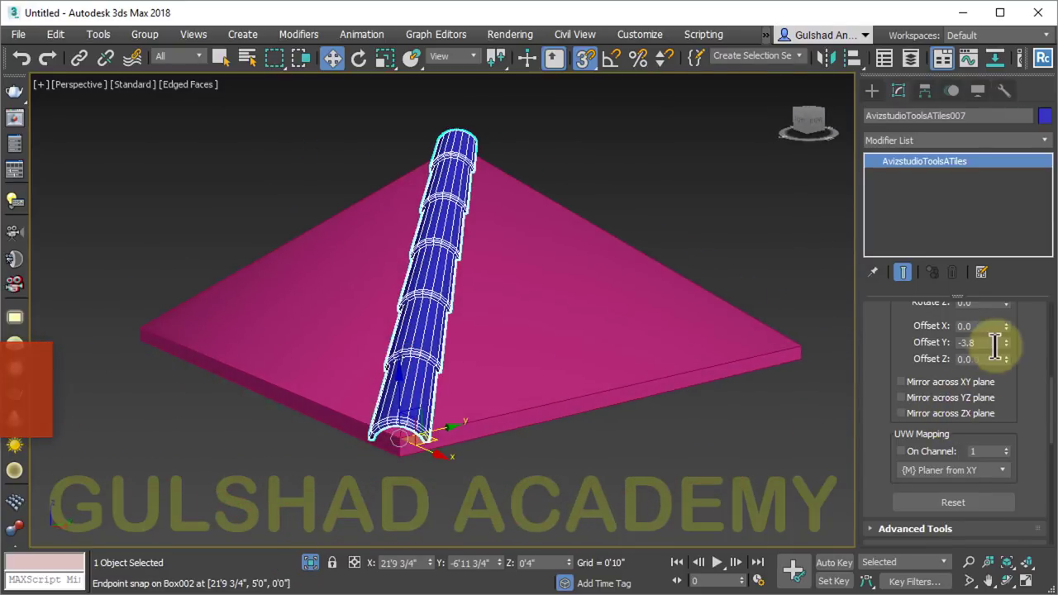
pyautogui.moveTo(558, 434)
pyautogui.keyDown('alt'); pyautogui.mouseDown(button='middle')
pyautogui.moveTo(501, 425)
pyautogui.moveTo(455, 448)
pyautogui.moveTo(338, 455)
pyautogui.moveTo(485, 466)
pyautogui.moveTo(649, 450)
pyautogui.moveTo(692, 359)
pyautogui.moveTo(673, 385)
pyautogui.moveTo(633, 404)
pyautogui.moveTo(625, 446)
pyautogui.mouseUp(button='middle'); pyautogui.keyUp('alt')
pyautogui.scroll(-1, 1053, 395)
# Bring the roof tiles back into view and set the ridge tiles' Element scale to 0.4
pyautogui.click(309, 562)
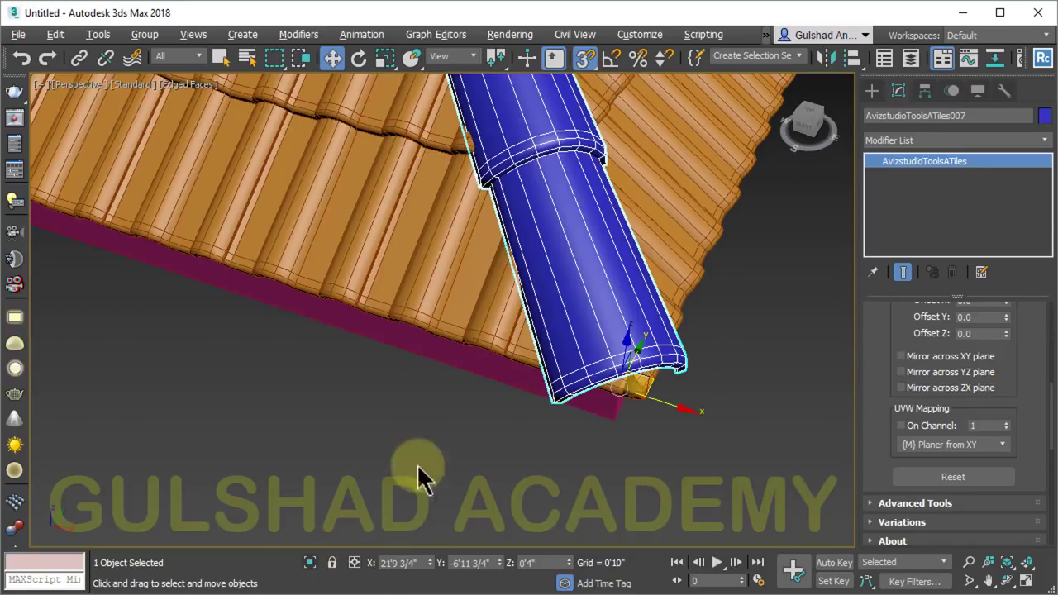
pyautogui.scroll(-2, 496, 462)
pyautogui.moveTo(675, 437)
pyautogui.keyDown('alt'); pyautogui.mouseDown(button='middle')
pyautogui.moveTo(484, 424)
pyautogui.moveTo(532, 465)
pyautogui.moveTo(626, 480)
pyautogui.moveTo(462, 383)
pyautogui.mouseUp(button='middle'); pyautogui.keyUp('alt')
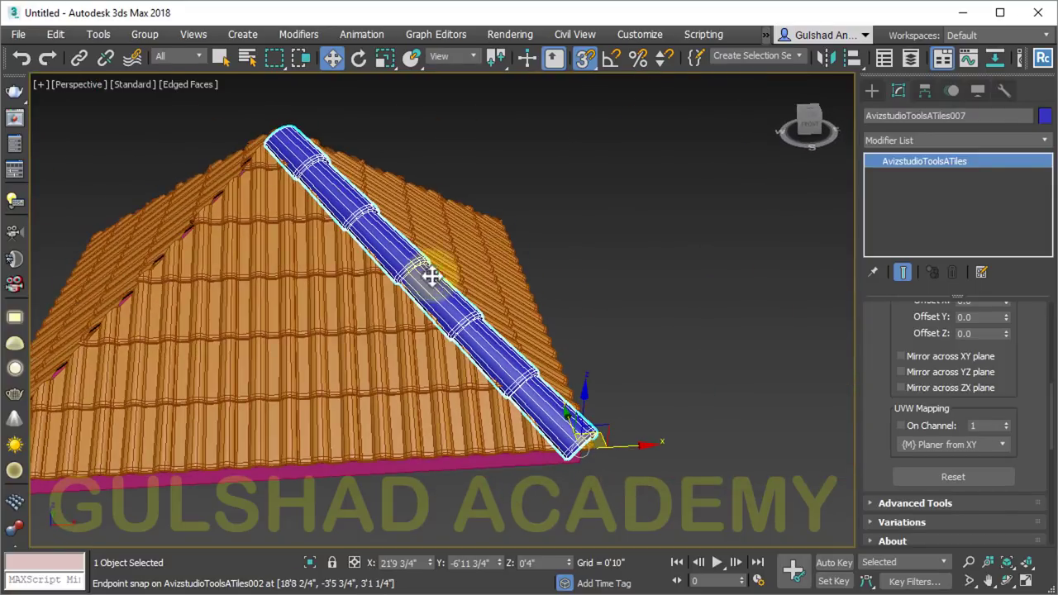
pyautogui.moveTo(1052, 411); pyautogui.dragTo(1051, 452)
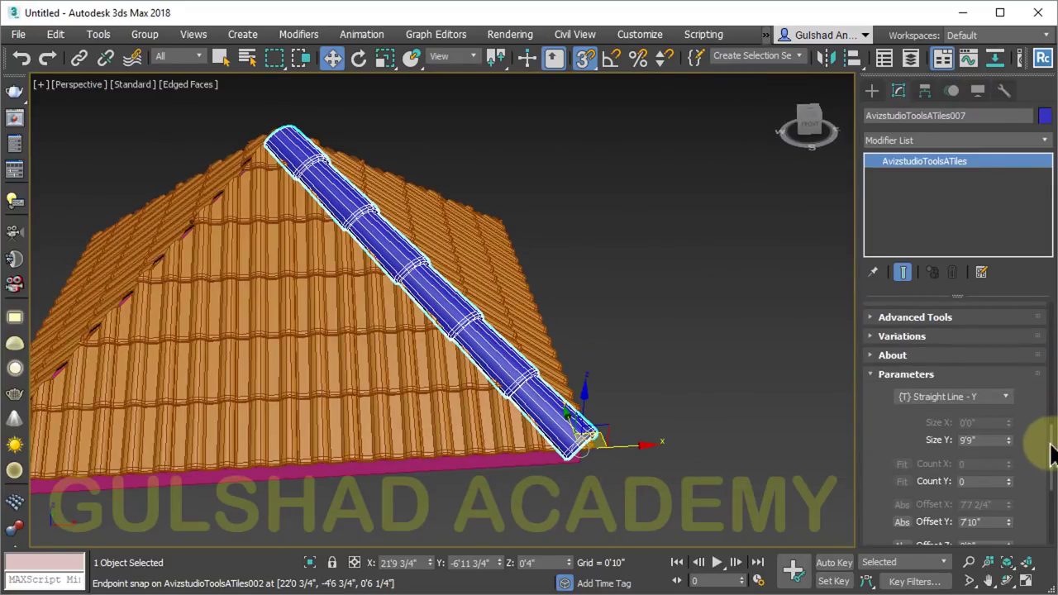
pyautogui.scroll(-1, 892, 436)
pyautogui.scroll(-2, 873, 383)
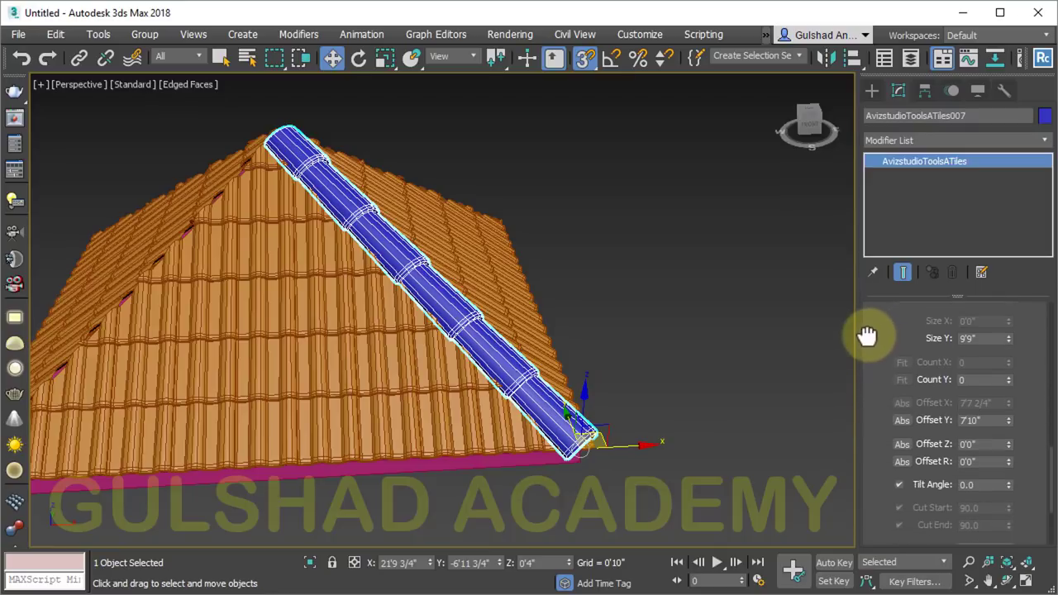
pyautogui.scroll(3, 868, 335)
pyautogui.scroll(3, 865, 515)
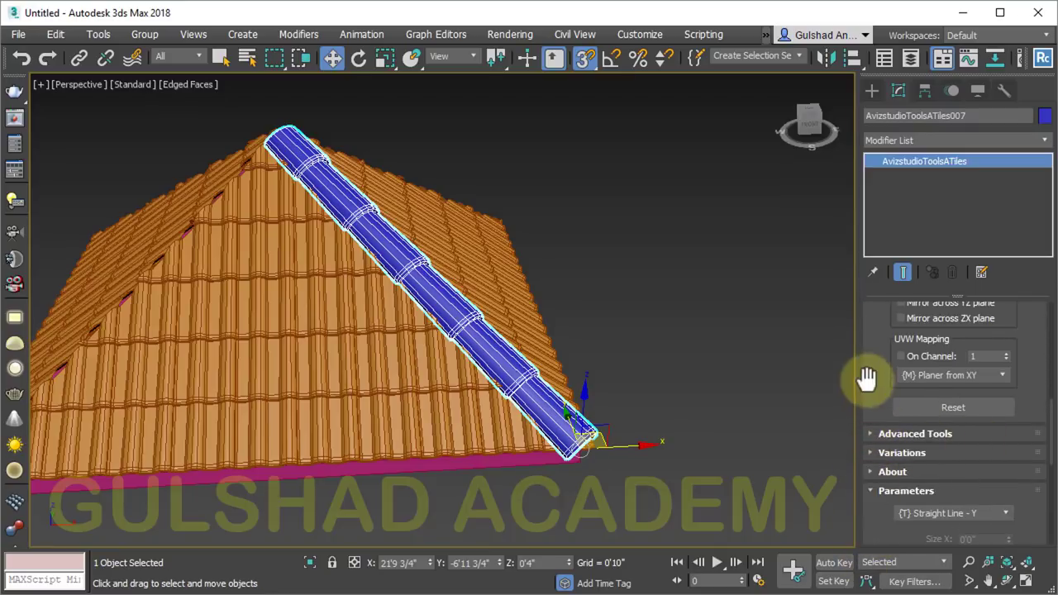
pyautogui.scroll(1, 873, 472)
pyautogui.scroll(3, 906, 482)
pyautogui.moveTo(879, 341); pyautogui.dragTo(874, 501)
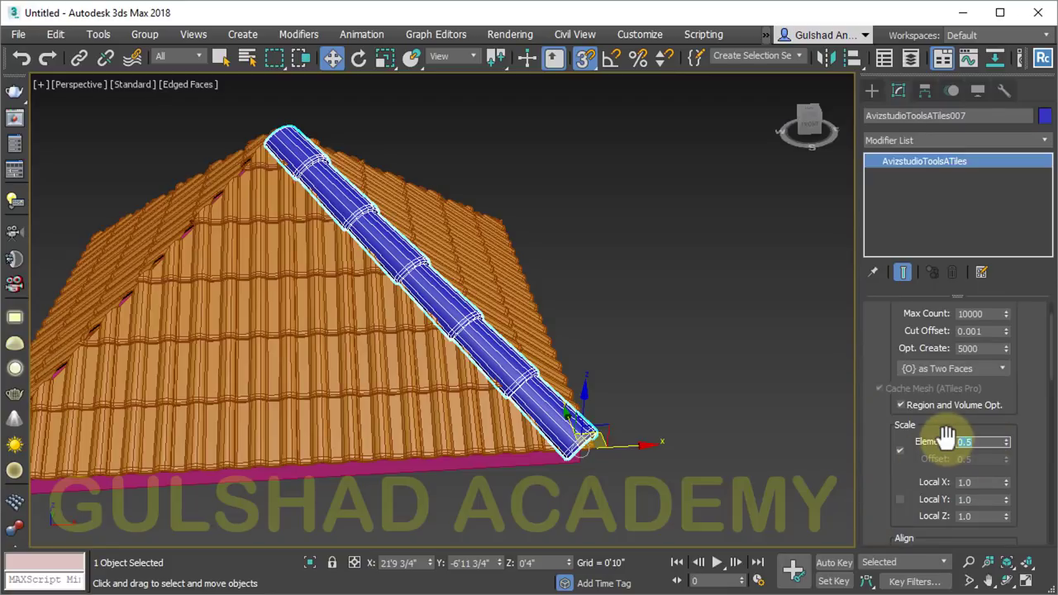
pyautogui.write('0.4')
pyautogui.press('Return')
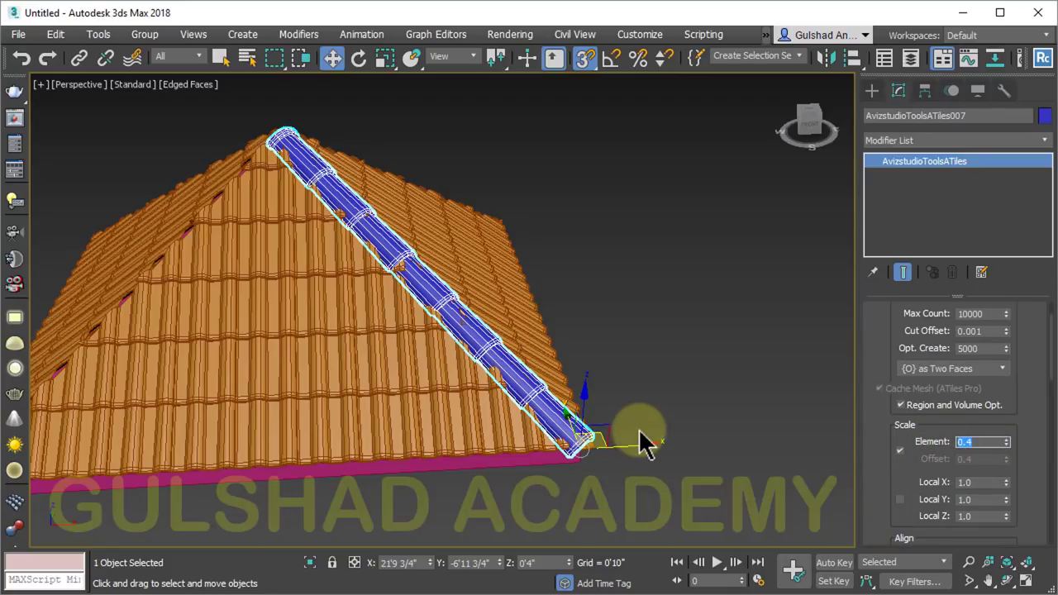
# Lower the ridge tiles' Local Y scale to 0.8 and inspect the ridge up close
pyautogui.moveTo(643, 442)
pyautogui.keyDown('alt'); pyautogui.mouseDown(button='middle')
pyautogui.moveTo(667, 465)
pyautogui.moveTo(671, 454)
pyautogui.moveTo(602, 444)
pyautogui.moveTo(835, 408)
pyautogui.mouseUp(button='middle'); pyautogui.keyUp('alt')
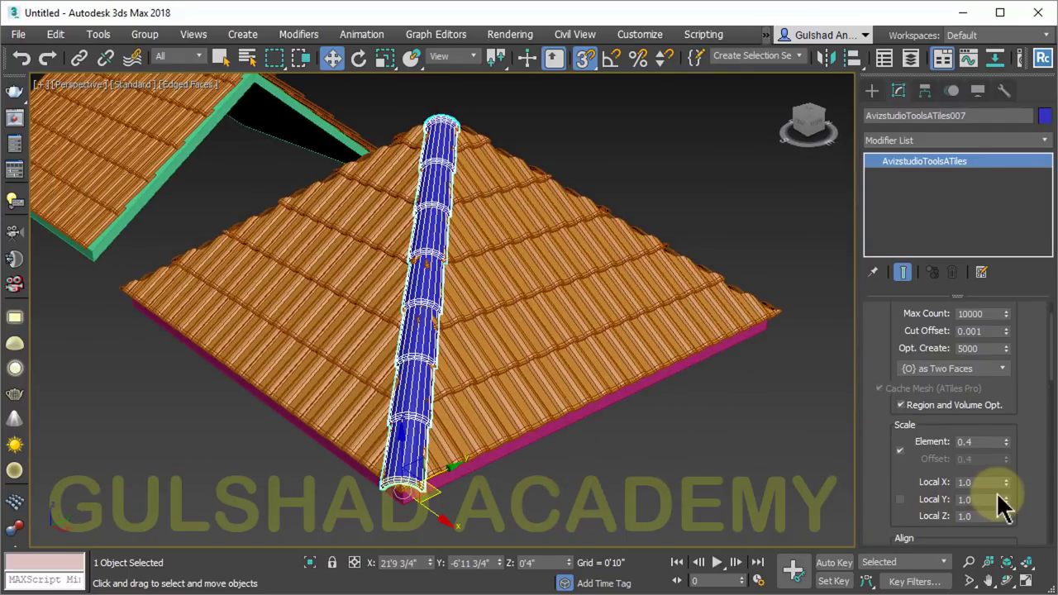
pyautogui.moveTo(1006, 502); pyautogui.dragTo(1010, 498)
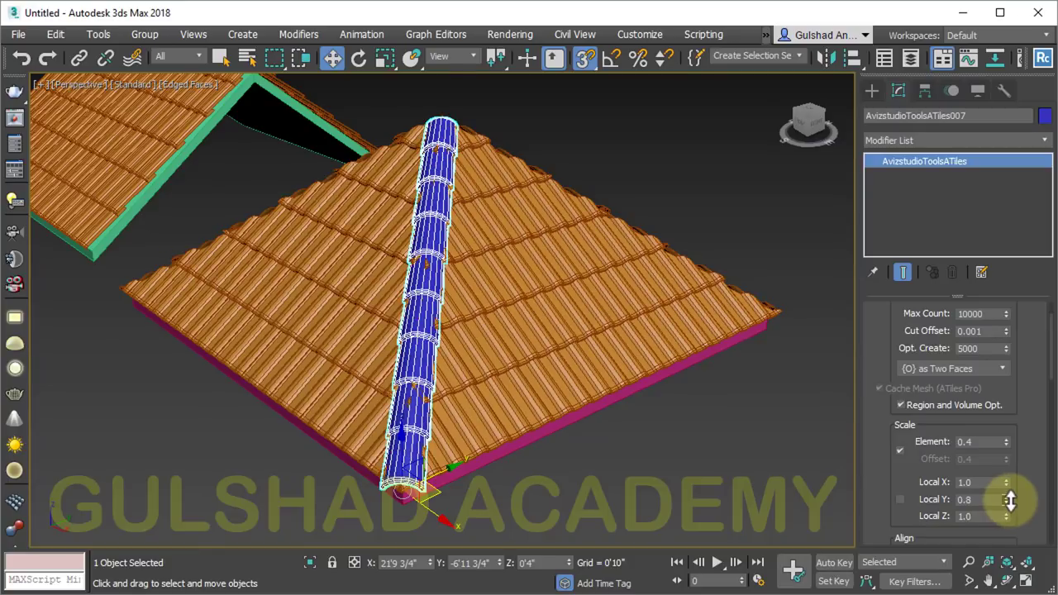
pyautogui.moveTo(560, 292)
pyautogui.keyDown('alt'); pyautogui.mouseDown(button='middle')
pyautogui.moveTo(614, 350)
pyautogui.moveTo(651, 356)
pyautogui.mouseUp(button='middle'); pyautogui.keyUp('alt')
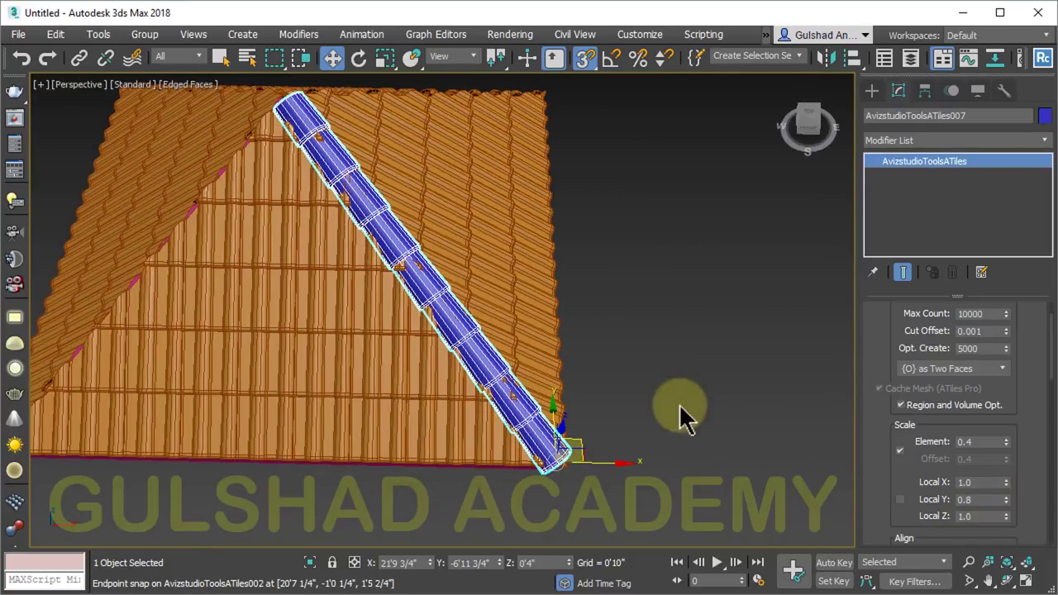
pyautogui.moveTo(679, 417)
pyautogui.keyDown('alt'); pyautogui.mouseDown(button='middle')
pyautogui.moveTo(640, 359)
pyautogui.moveTo(677, 358)
pyautogui.mouseUp(button='middle'); pyautogui.keyUp('alt')
pyautogui.scroll(5, 395, 283)
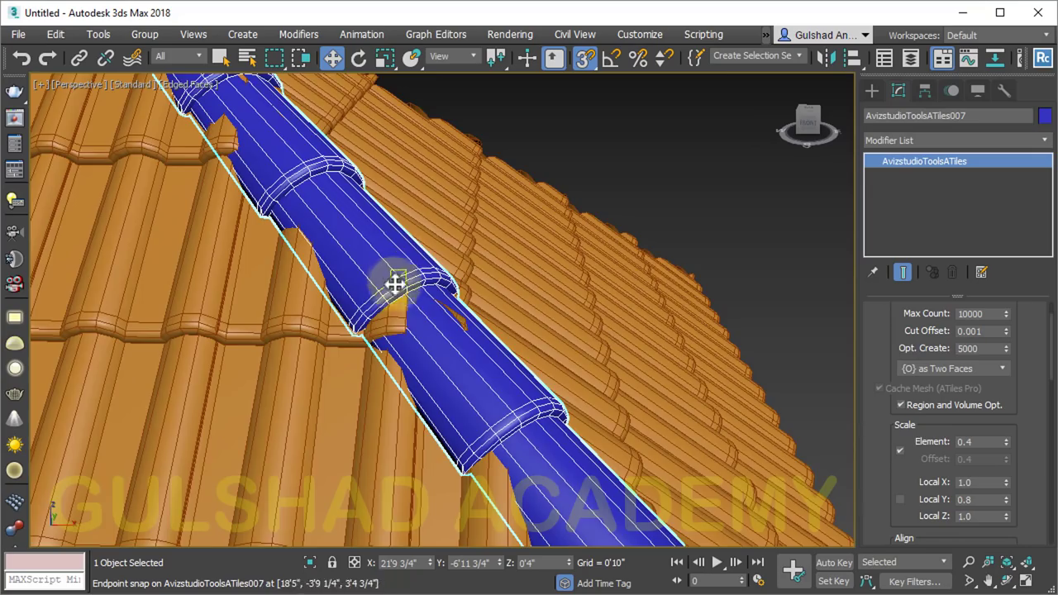
pyautogui.scroll(-5, 395, 283)
pyautogui.moveTo(425, 314)
pyautogui.keyDown('alt'); pyautogui.mouseDown(button='middle')
pyautogui.moveTo(656, 416)
pyautogui.moveTo(543, 373)
pyautogui.moveTo(649, 420)
pyautogui.moveTo(571, 355)
pyautogui.mouseUp(button='middle'); pyautogui.keyUp('alt')
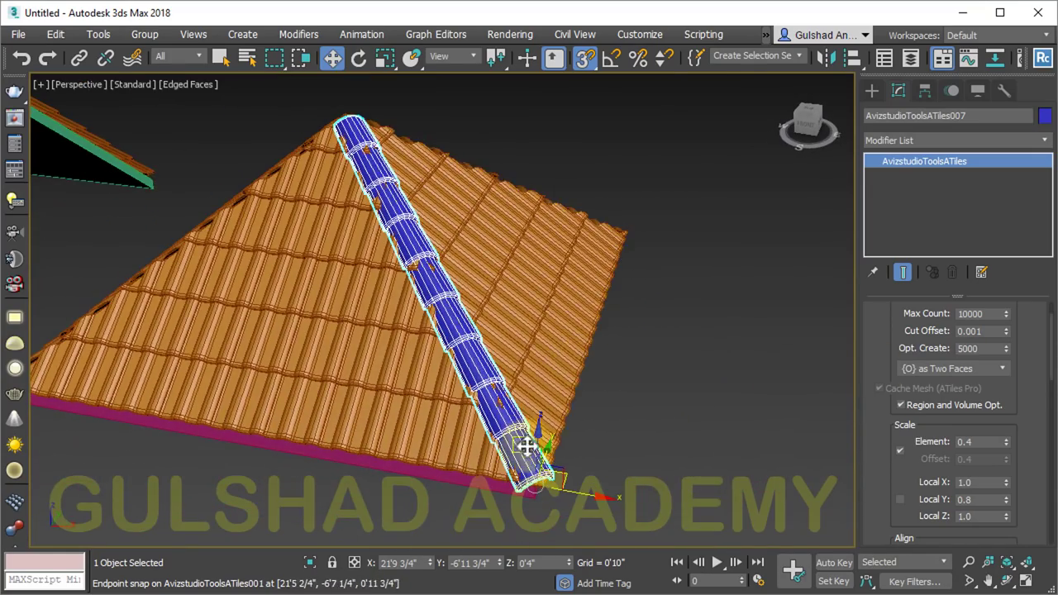
pyautogui.moveTo(526, 447)
pyautogui.keyDown('alt'); pyautogui.mouseDown(button='middle')
pyautogui.moveTo(515, 389)
pyautogui.moveTo(538, 408)
pyautogui.mouseUp(button='middle'); pyautogui.keyUp('alt')
pyautogui.scroll(3, 538, 408)
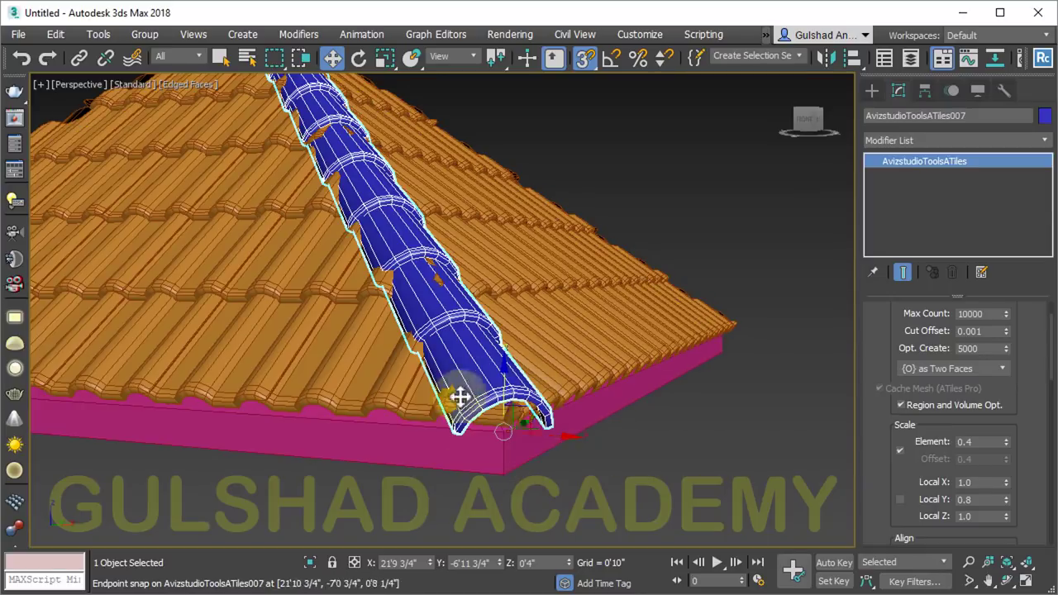
pyautogui.scroll(2, 487, 413)
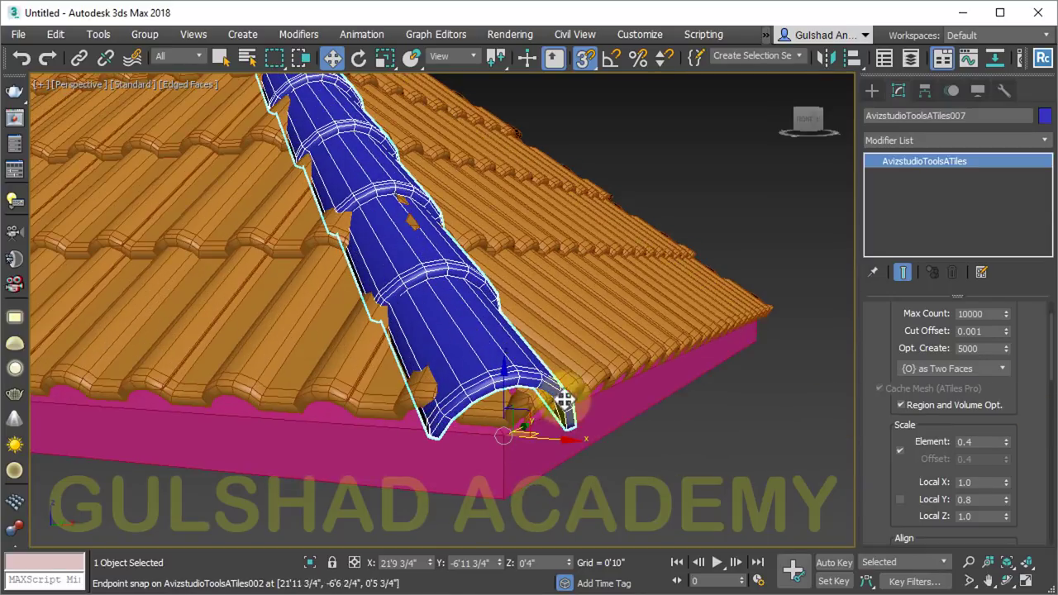
pyautogui.moveTo(562, 424)
pyautogui.keyDown('alt'); pyautogui.mouseDown(button='middle')
pyautogui.moveTo(542, 382)
pyautogui.moveTo(657, 452)
pyautogui.moveTo(491, 342)
pyautogui.mouseUp(button='middle'); pyautogui.keyUp('alt')
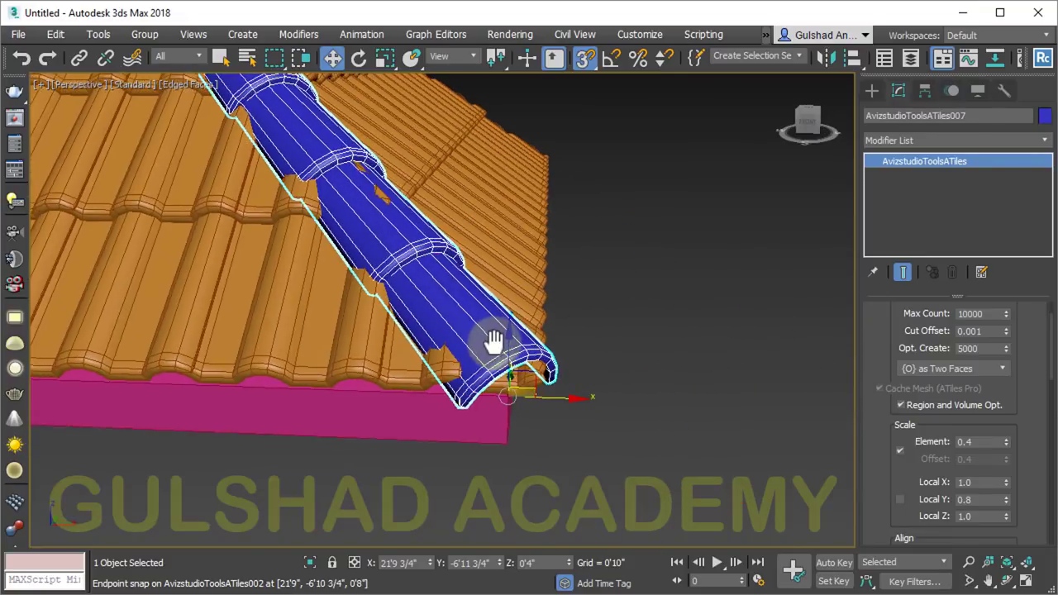
pyautogui.scroll(-2, 462, 343)
# Switch the ridge tiles' F and M shapes to RoofTiles-3 First
pyautogui.moveTo(1053, 379)
pyautogui.mouseDown()
pyautogui.moveTo(1053, 358)
pyautogui.moveTo(1053, 378)
pyautogui.moveTo(1051, 359)
pyautogui.moveTo(1041, 380)
pyautogui.moveTo(1055, 537)
pyautogui.mouseUp()
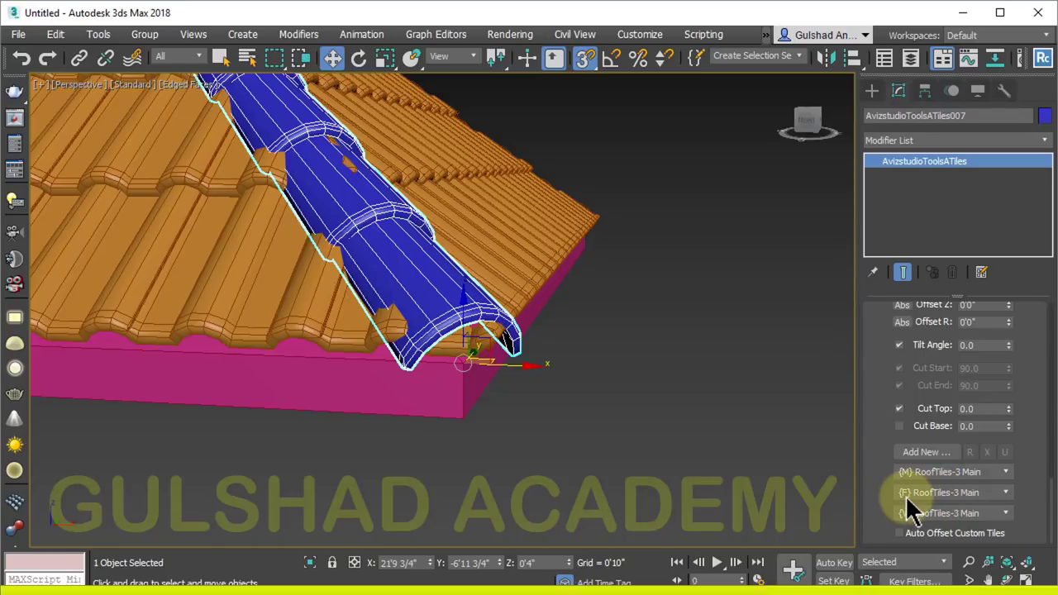
pyautogui.click(942, 496)
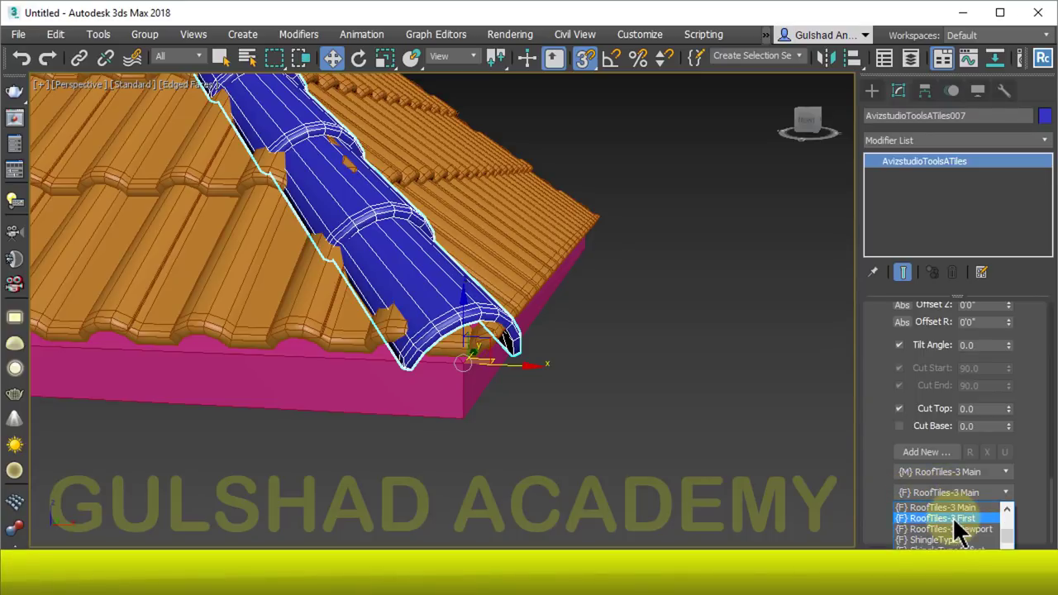
pyautogui.click(952, 517)
pyautogui.scroll(-5, 579, 405)
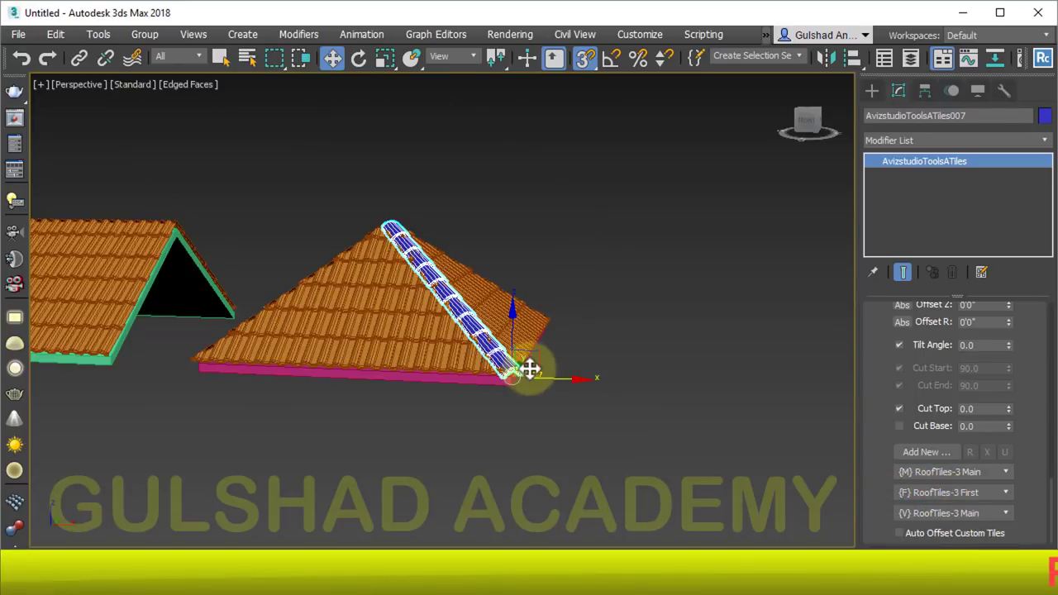
pyautogui.keyDown('alt'); pyautogui.moveTo(532, 369); pyautogui.dragTo(416, 253, button='middle'); pyautogui.keyUp('alt')
pyautogui.scroll(5, 451, 298)
pyautogui.scroll(3, 558, 329)
pyautogui.scroll(-5, 496, 305)
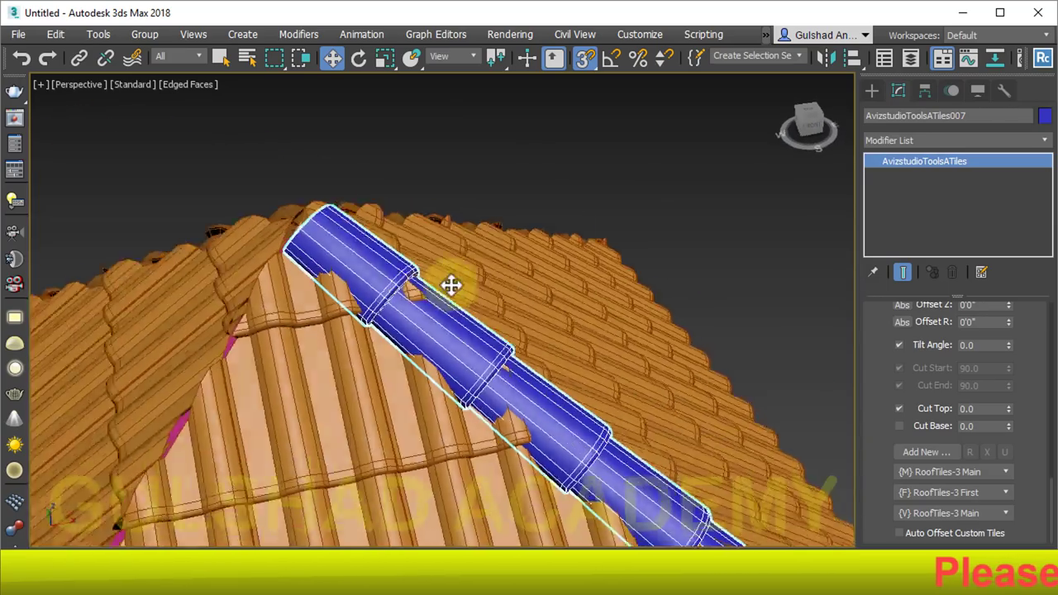
pyautogui.moveTo(449, 283)
pyautogui.keyDown('alt'); pyautogui.mouseDown(button='middle')
pyautogui.moveTo(532, 272)
pyautogui.moveTo(531, 259)
pyautogui.mouseUp(button='middle'); pyautogui.keyUp('alt')
pyautogui.scroll(5, 567, 308)
pyautogui.scroll(-5, 567, 307)
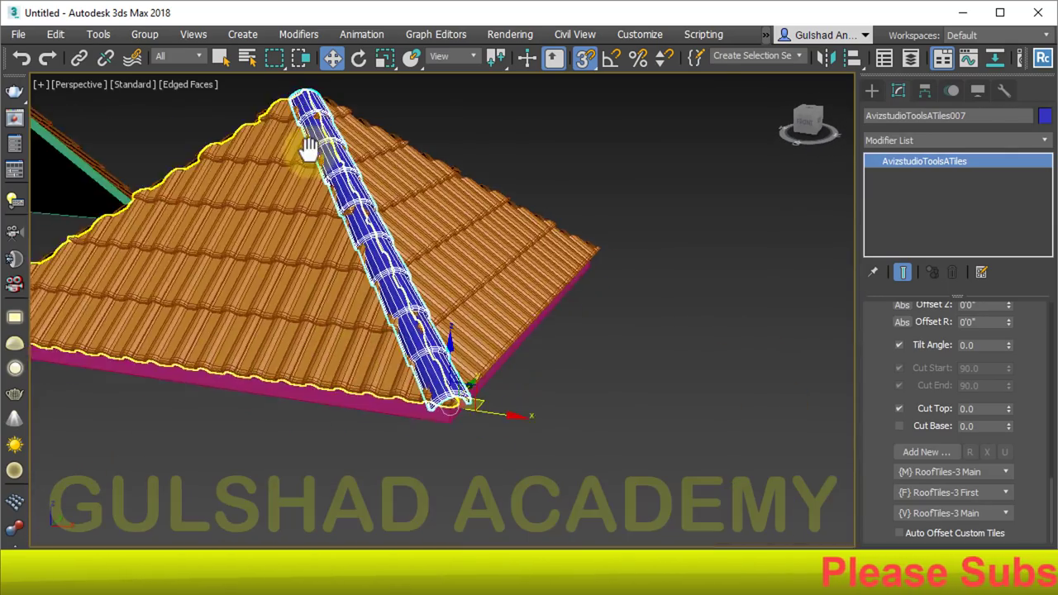
pyautogui.click(973, 473)
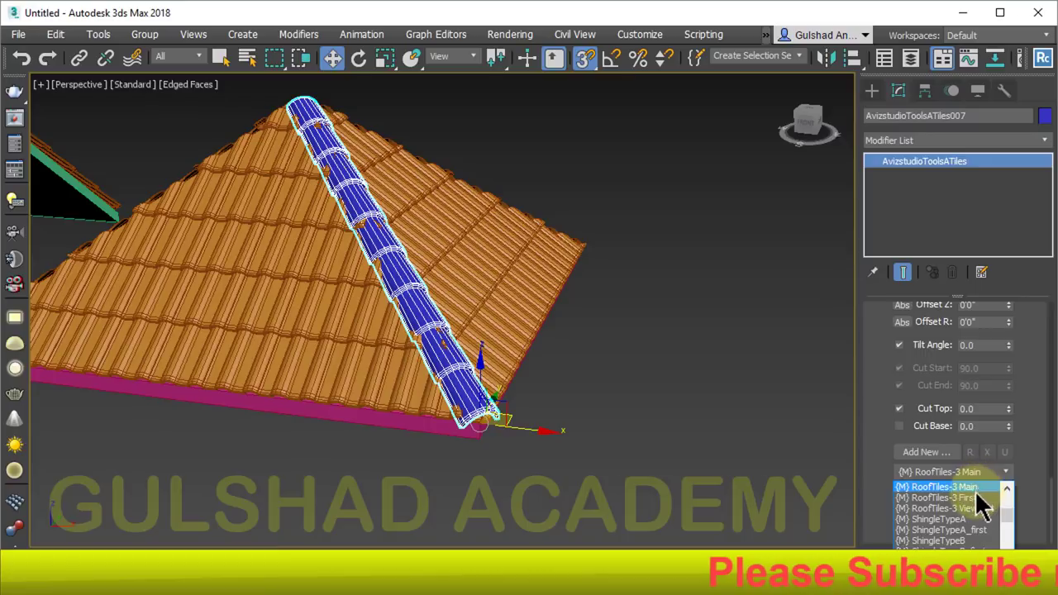
pyautogui.click(977, 498)
# Set the ridge tiles' V shape to RoofTiles-3 First
pyautogui.moveTo(604, 424)
pyautogui.keyDown('alt'); pyautogui.mouseDown(button='middle')
pyautogui.moveTo(609, 449)
pyautogui.moveTo(786, 427)
pyautogui.moveTo(590, 389)
pyautogui.mouseUp(button='middle'); pyautogui.keyUp('alt')
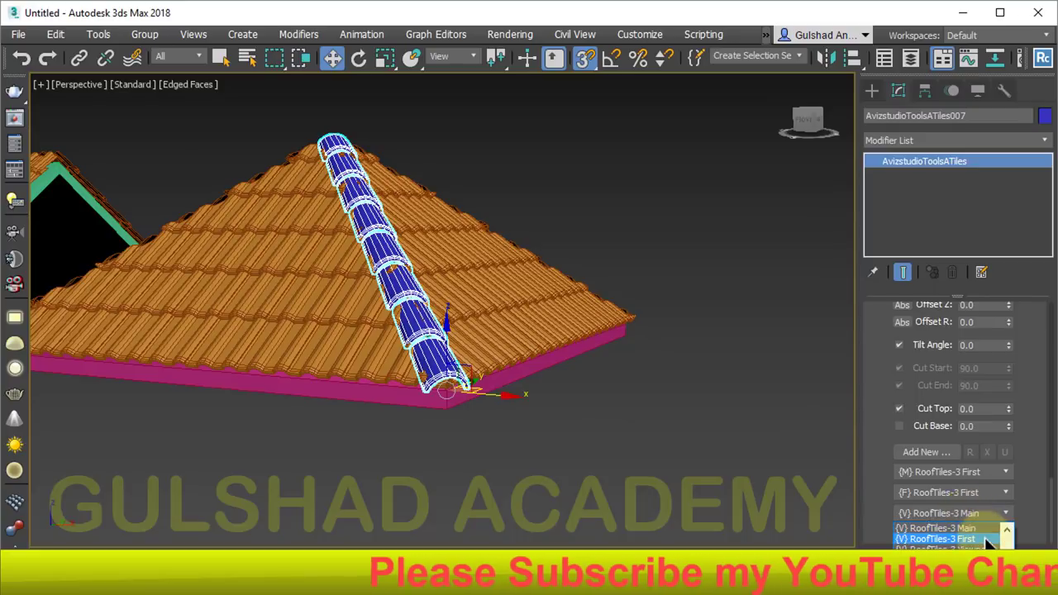
pyautogui.click(975, 539)
pyautogui.scroll(3, 460, 418)
pyautogui.scroll(4, 437, 312)
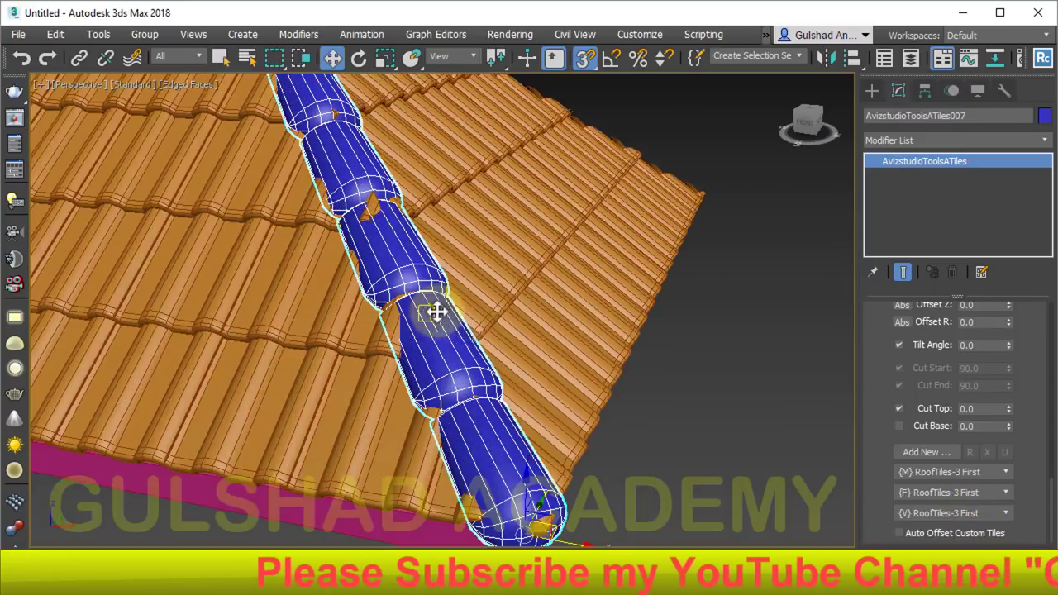
pyautogui.keyDown('alt'); pyautogui.moveTo(436, 312); pyautogui.dragTo(484, 331, button='middle'); pyautogui.keyUp('alt')
pyautogui.scroll(2, 472, 311)
pyautogui.scroll(2, 471, 434)
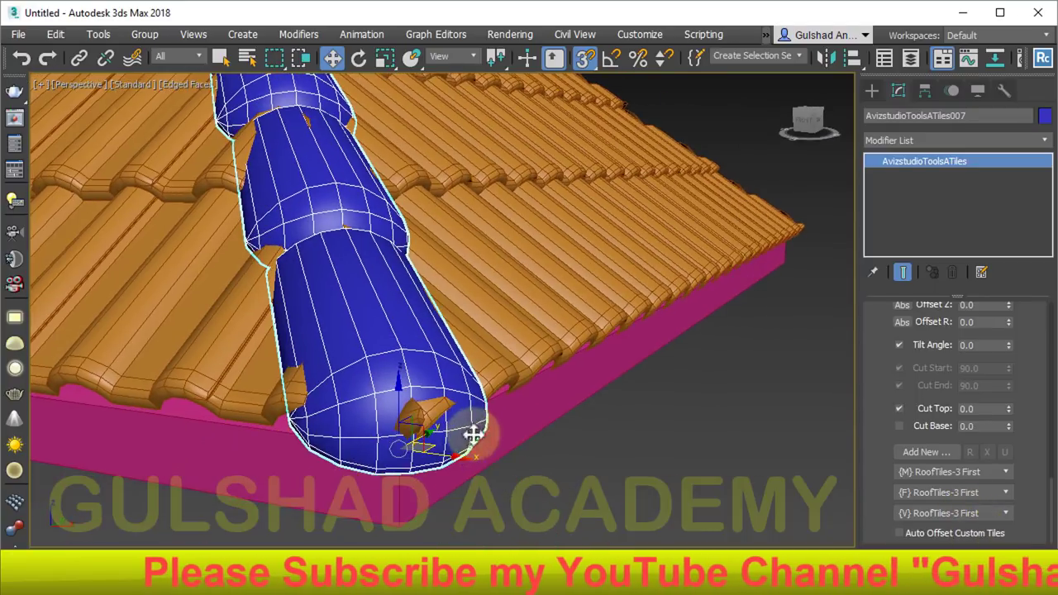
# Return the F and M shapes to RoofTiles-3 Main
pyautogui.click(943, 490)
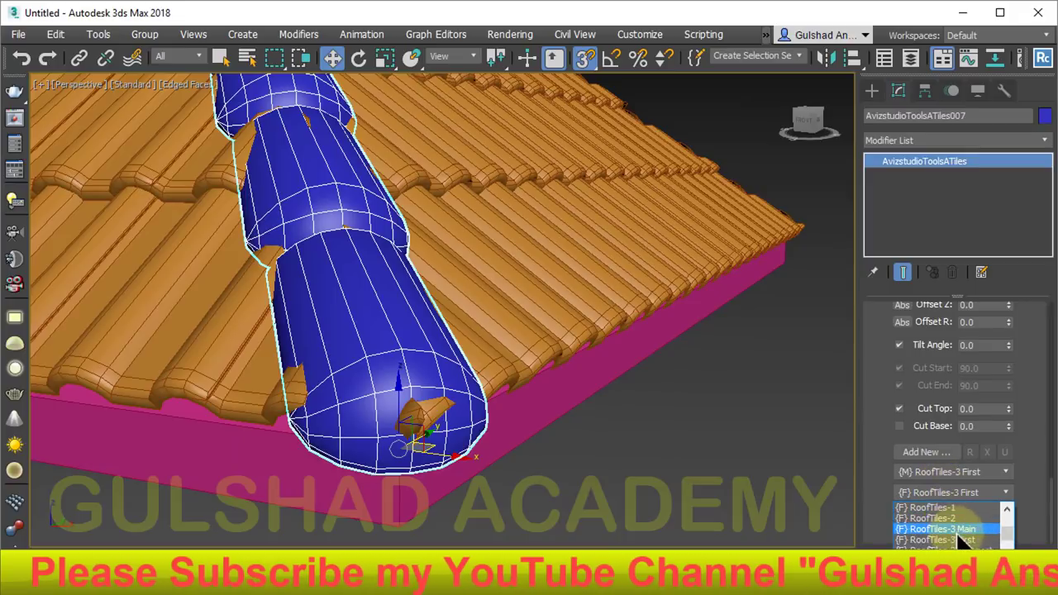
pyautogui.click(953, 527)
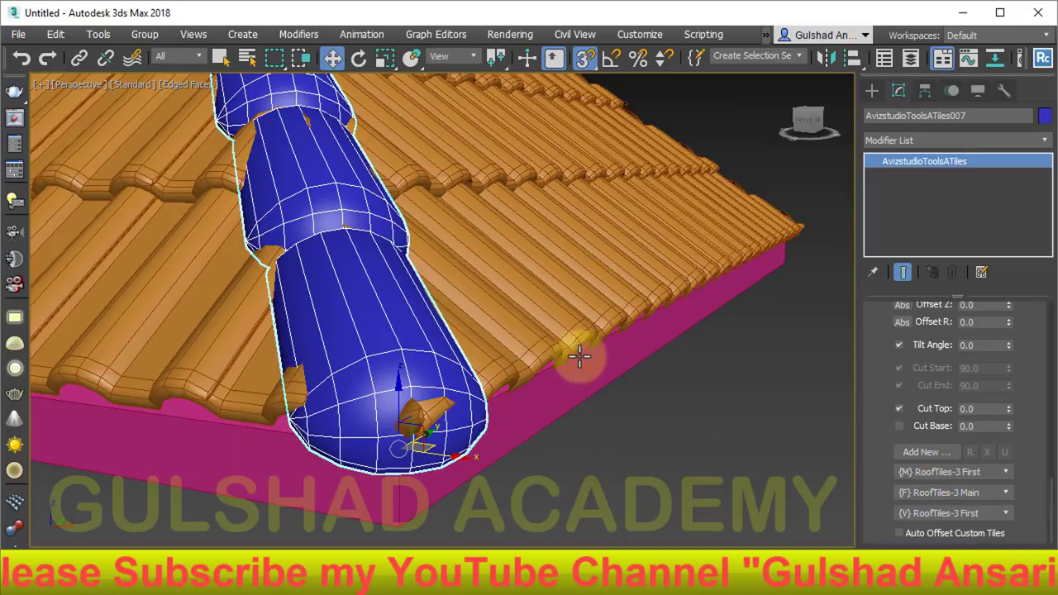
pyautogui.click(991, 473)
pyautogui.click(966, 509)
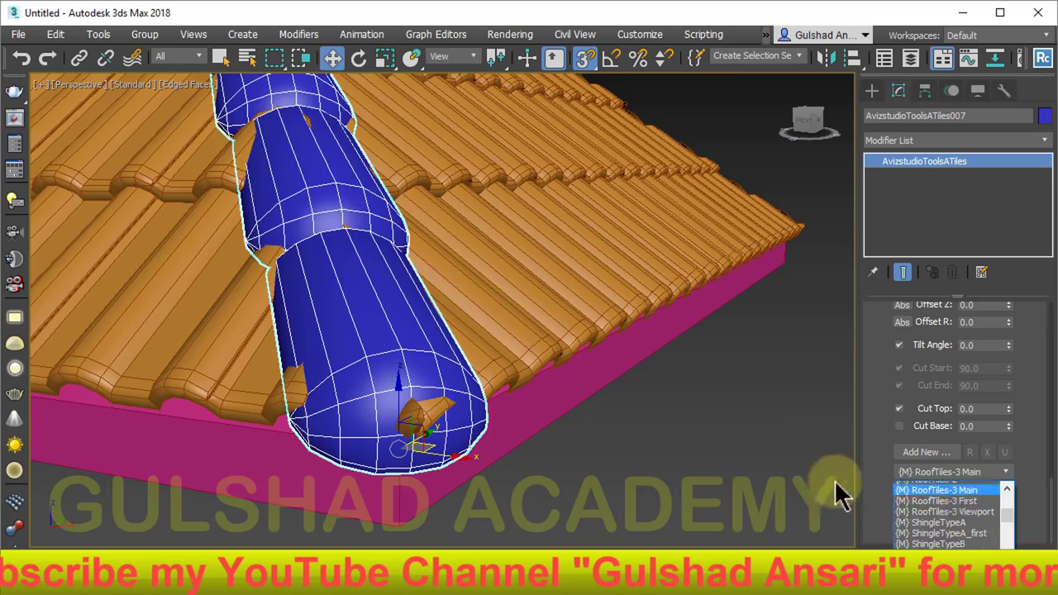
pyautogui.moveTo(436, 373)
pyautogui.keyDown('alt'); pyautogui.mouseDown(button='middle')
pyautogui.moveTo(518, 329)
pyautogui.moveTo(606, 427)
pyautogui.moveTo(507, 401)
pyautogui.moveTo(719, 413)
pyautogui.moveTo(538, 390)
pyautogui.moveTo(319, 255)
pyautogui.moveTo(385, 295)
pyautogui.mouseUp(button='middle'); pyautogui.keyUp('alt')
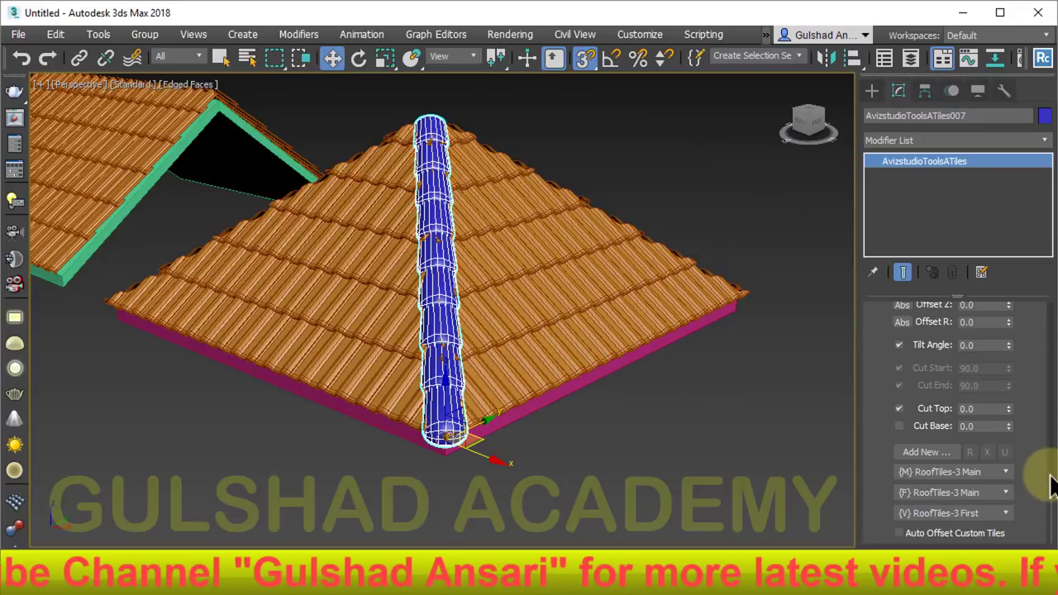
pyautogui.moveTo(1051, 496); pyautogui.dragTo(1042, 337)
# Set the ridge tiles' Element scale to 0.35, check the resized ridge, then deselect it
pyautogui.doubleClick(975, 408)
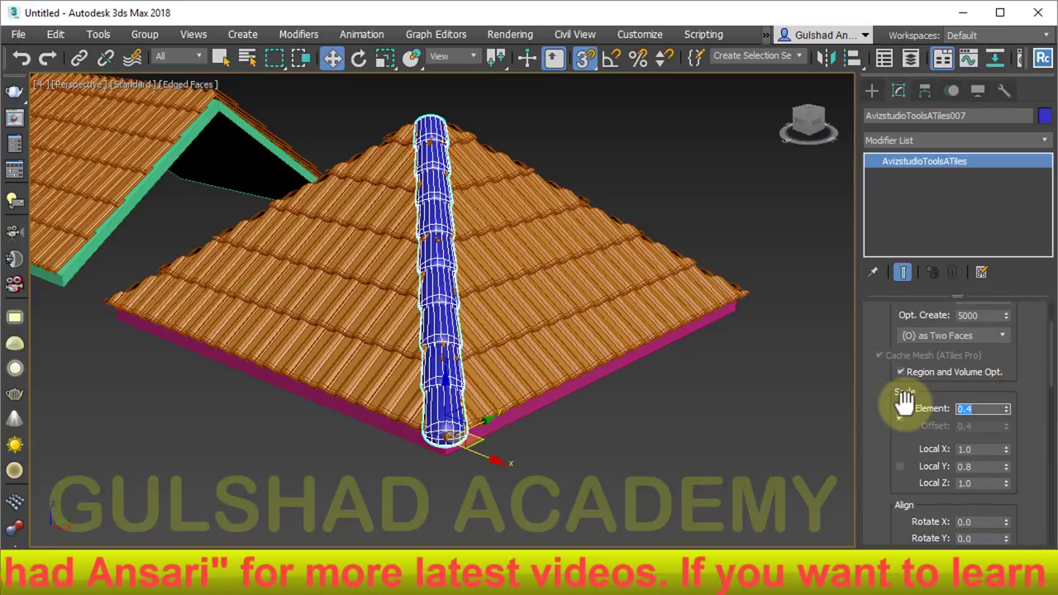
pyautogui.press('Return')
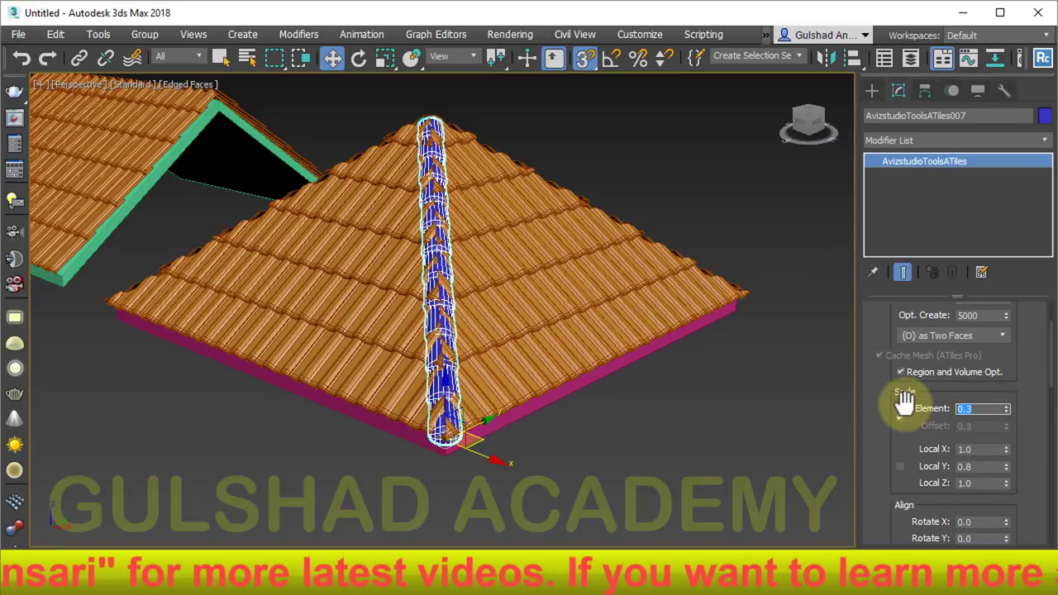
pyautogui.moveTo(781, 315)
pyautogui.keyDown('alt'); pyautogui.mouseDown(button='middle')
pyautogui.moveTo(637, 359)
pyautogui.moveTo(963, 434)
pyautogui.mouseUp(button='middle'); pyautogui.keyUp('alt')
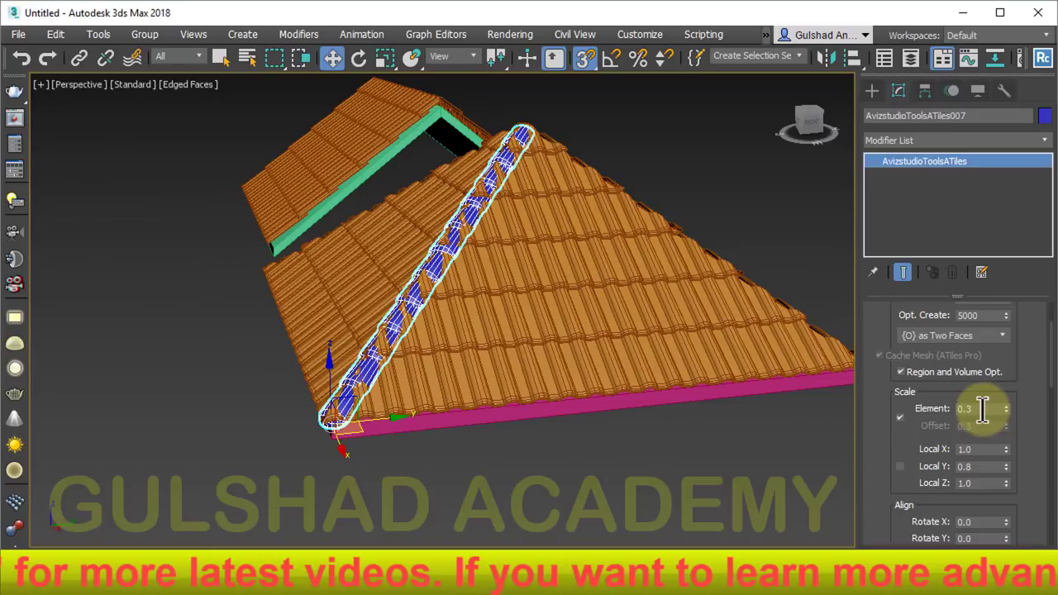
pyautogui.write('0.5')
pyautogui.press('Return')
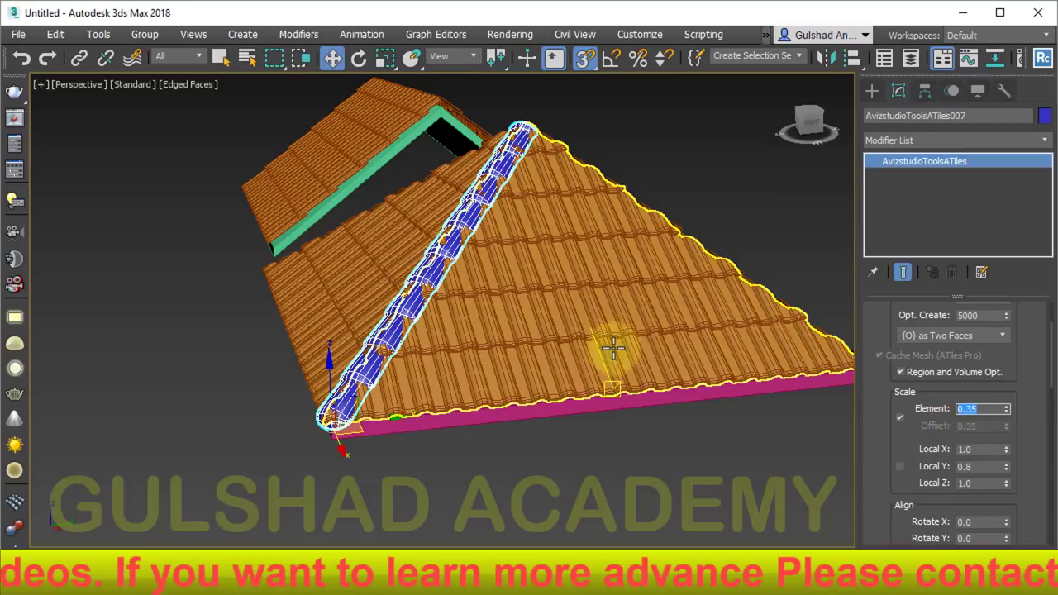
pyautogui.moveTo(609, 355)
pyautogui.keyDown('alt'); pyautogui.mouseDown(button='middle')
pyautogui.moveTo(626, 380)
pyautogui.moveTo(369, 419)
pyautogui.moveTo(633, 401)
pyautogui.moveTo(602, 385)
pyautogui.mouseUp(button='middle'); pyautogui.keyUp('alt')
pyautogui.scroll(3, 313, 331)
pyautogui.scroll(2, 406, 372)
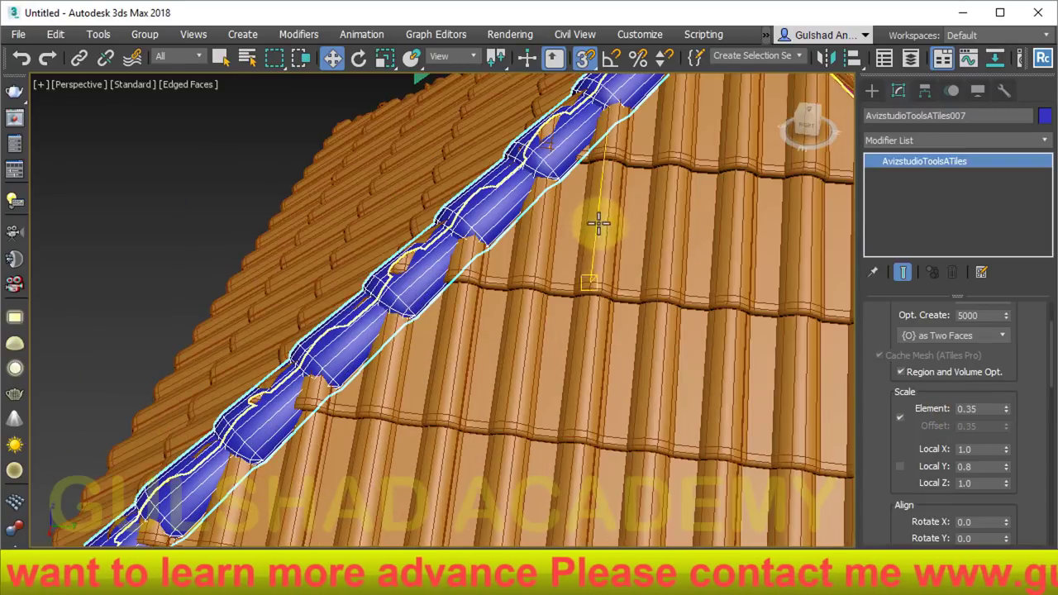
pyautogui.scroll(-1, 709, 266)
pyautogui.scroll(-2, 595, 188)
pyautogui.moveTo(578, 161)
pyautogui.keyDown('alt'); pyautogui.mouseDown(button='middle')
pyautogui.moveTo(519, 151)
pyautogui.moveTo(567, 236)
pyautogui.moveTo(632, 314)
pyautogui.moveTo(484, 302)
pyautogui.moveTo(465, 284)
pyautogui.moveTo(637, 449)
pyautogui.mouseUp(button='middle'); pyautogui.keyUp('alt')
pyautogui.moveTo(652, 460)
pyautogui.mouseDown()
pyautogui.moveTo(576, 439)
pyautogui.moveTo(576, 449)
pyautogui.mouseUp()
# Isolate the pyramid base and start a new ATiles object, cancelling a misplaced first line
pyautogui.hotkey('alt', 'q')
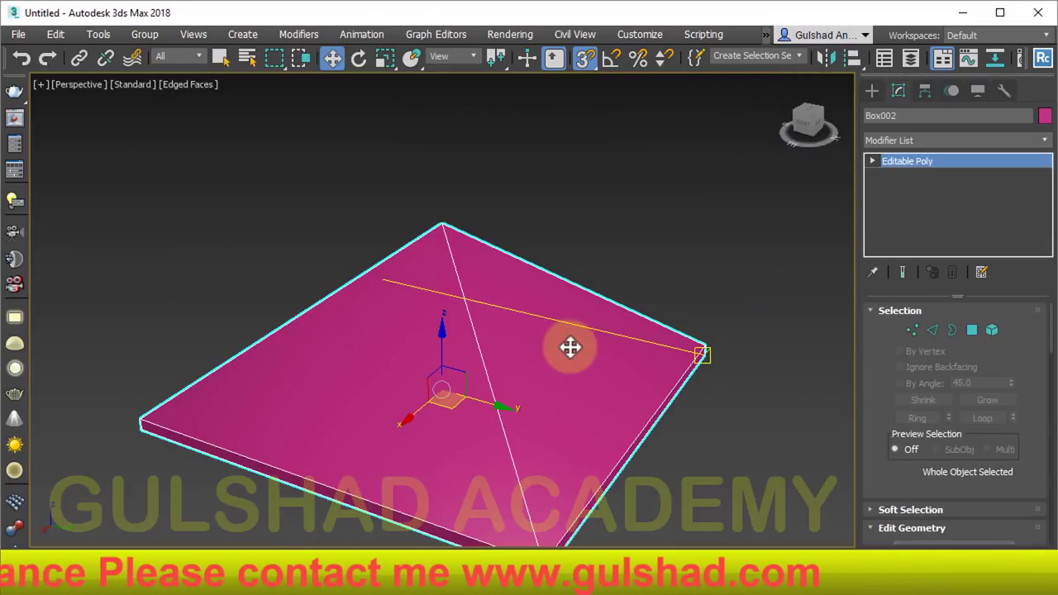
pyautogui.moveTo(565, 392); pyautogui.dragTo(551, 321, button='middle')
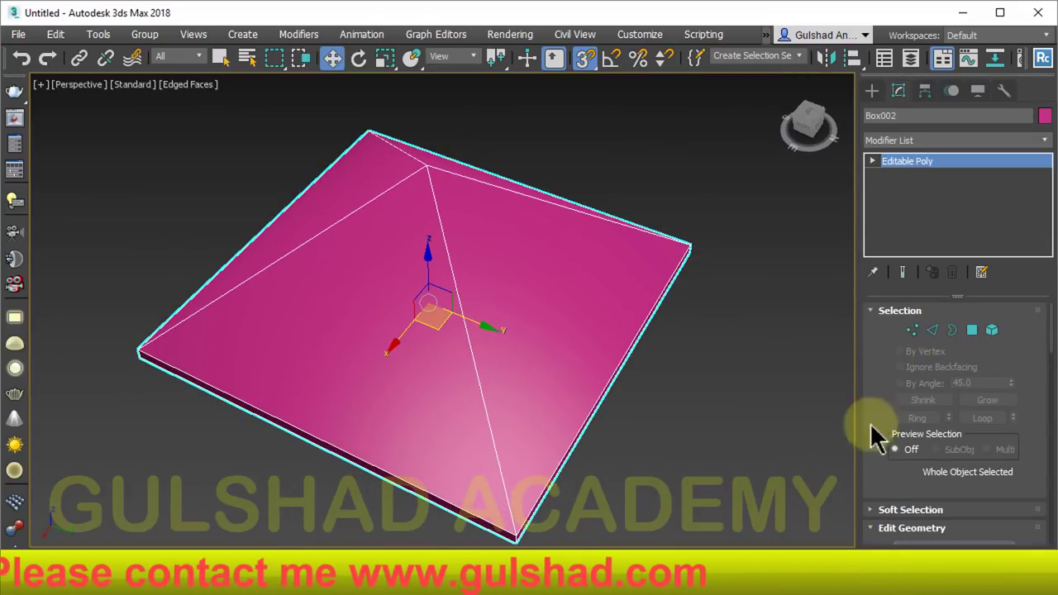
pyautogui.click(871, 91)
pyautogui.click(905, 191)
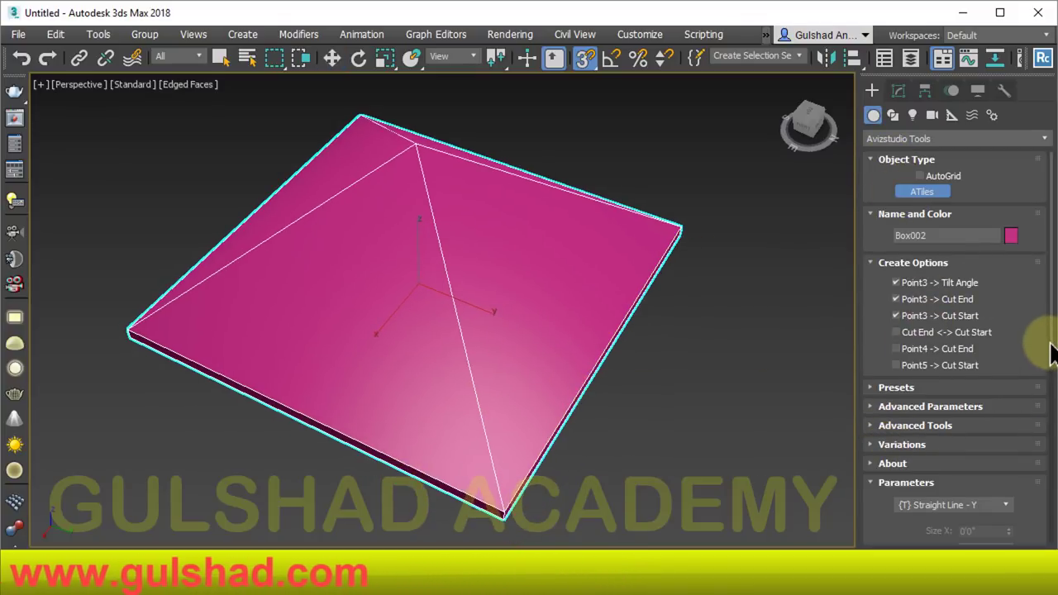
pyautogui.scroll(-5, 1043, 371)
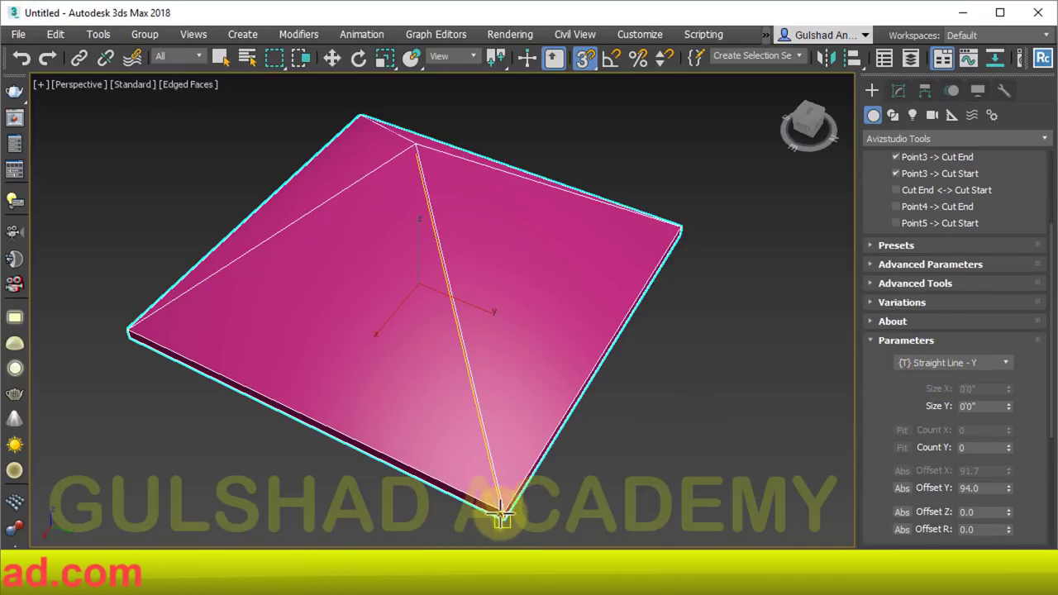
pyautogui.scroll(3, 504, 516)
pyautogui.click(515, 432)
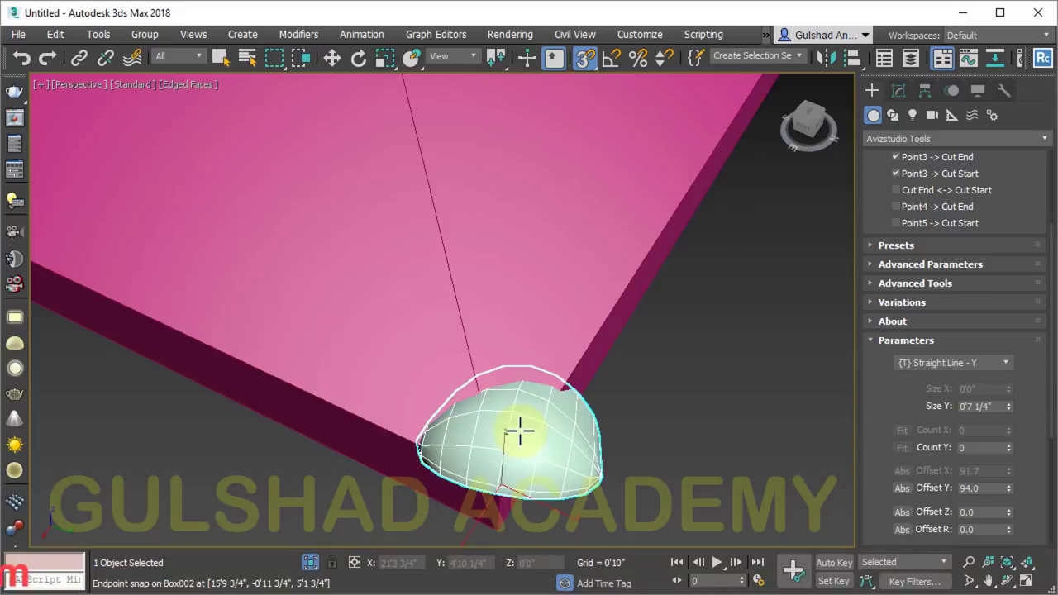
pyautogui.scroll(-3, 498, 405)
pyautogui.scroll(3, 437, 109)
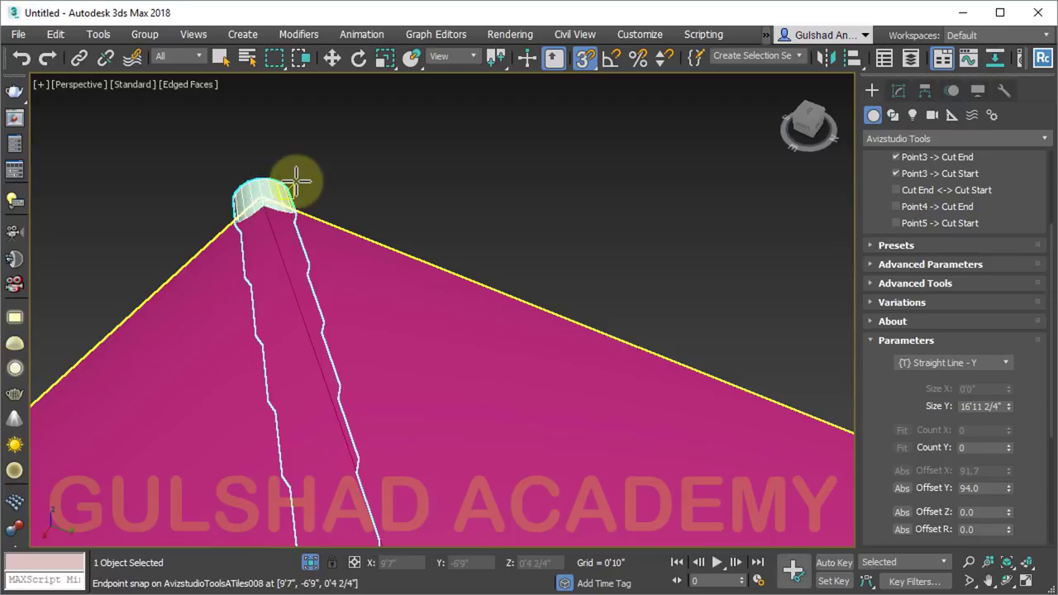
pyautogui.scroll(-5, 296, 181)
pyautogui.keyDown('alt'); pyautogui.moveTo(413, 283); pyautogui.dragTo(460, 279, button='middle'); pyautogui.keyUp('alt')
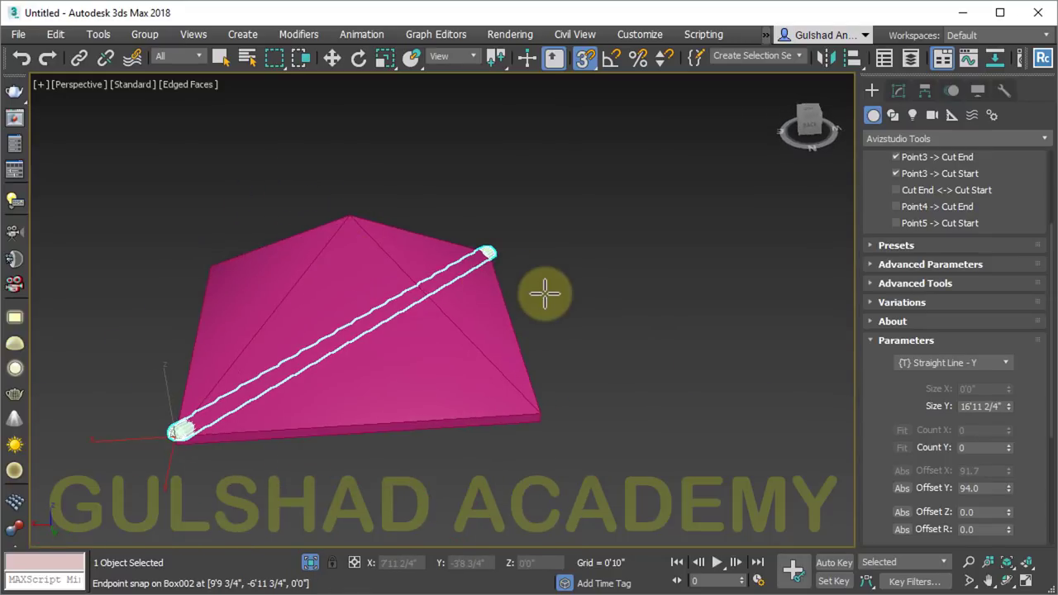
pyautogui.rightClick(288, 354)
# Lay the ridge tile row from the plate's bottom-left corner up to the roof apex
pyautogui.keyDown('alt'); pyautogui.moveTo(474, 357); pyautogui.dragTo(149, 448, button='middle'); pyautogui.keyUp('alt')
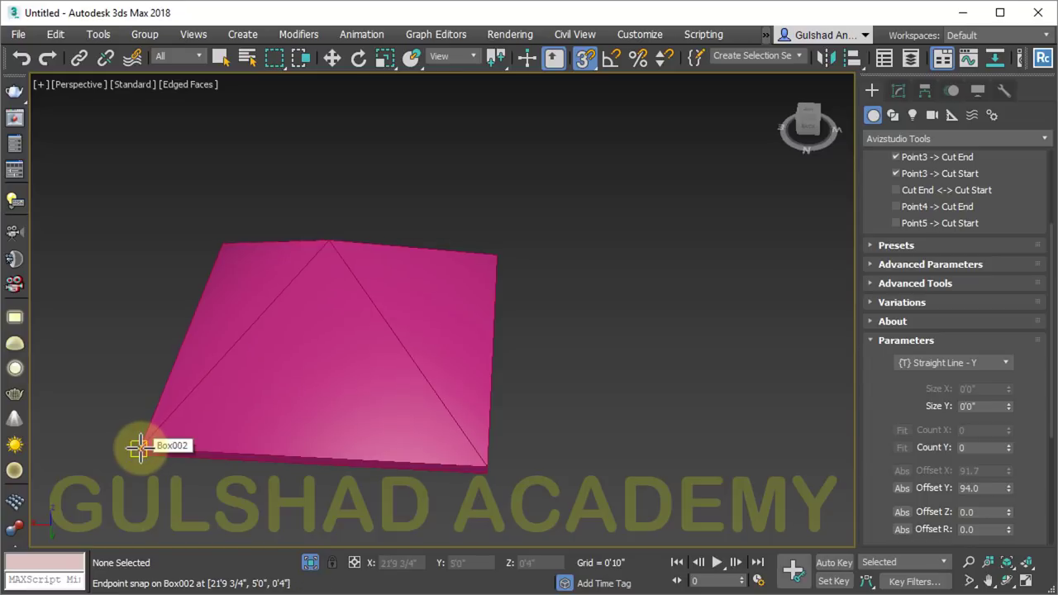
pyautogui.moveTo(140, 447); pyautogui.dragTo(326, 240)
pyautogui.moveTo(524, 427)
pyautogui.keyDown('alt'); pyautogui.mouseDown(button='middle')
pyautogui.moveTo(383, 403)
pyautogui.moveTo(444, 303)
pyautogui.mouseUp(button='middle'); pyautogui.keyUp('alt')
pyautogui.moveTo(208, 425); pyautogui.dragTo(399, 210)
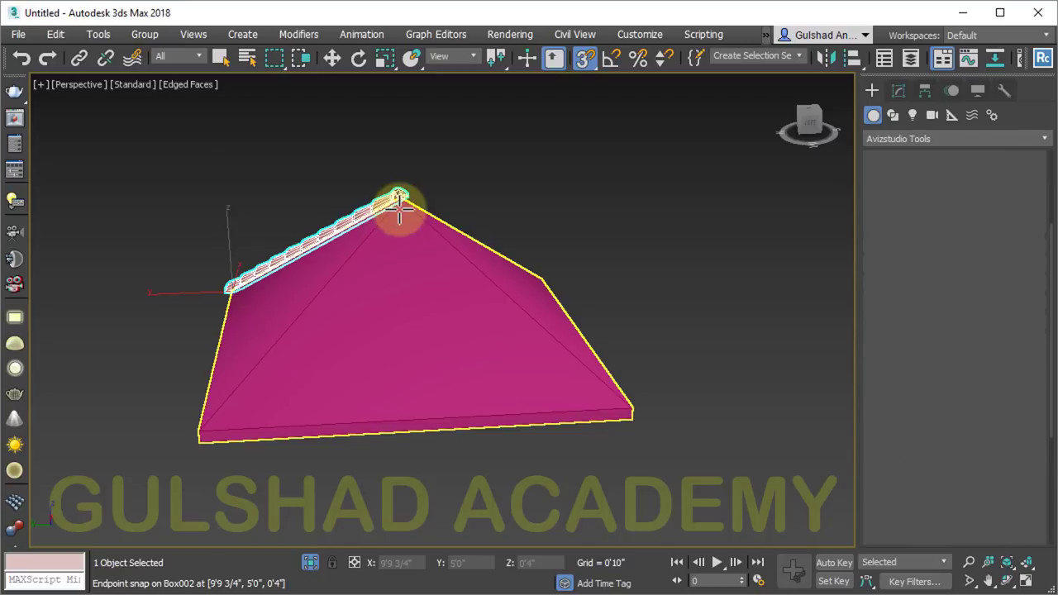
pyautogui.moveTo(186, 427); pyautogui.dragTo(378, 193)
pyautogui.scroll(3, 378, 174)
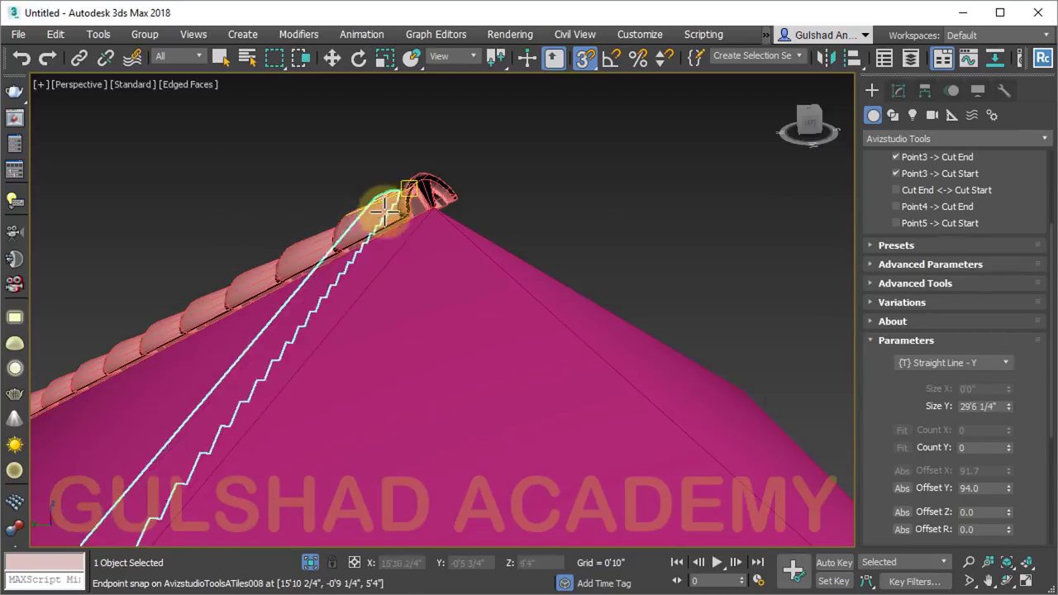
pyautogui.moveTo(378, 142); pyautogui.dragTo(436, 217)
pyautogui.scroll(-4, 432, 207)
pyautogui.moveTo(534, 328)
pyautogui.keyDown('alt'); pyautogui.mouseDown(button='middle')
pyautogui.moveTo(385, 333)
pyautogui.moveTo(429, 179)
pyautogui.moveTo(394, 272)
pyautogui.moveTo(421, 371)
pyautogui.moveTo(389, 302)
pyautogui.moveTo(400, 265)
pyautogui.moveTo(444, 307)
pyautogui.moveTo(496, 314)
pyautogui.mouseUp(button='middle'); pyautogui.keyUp('alt')
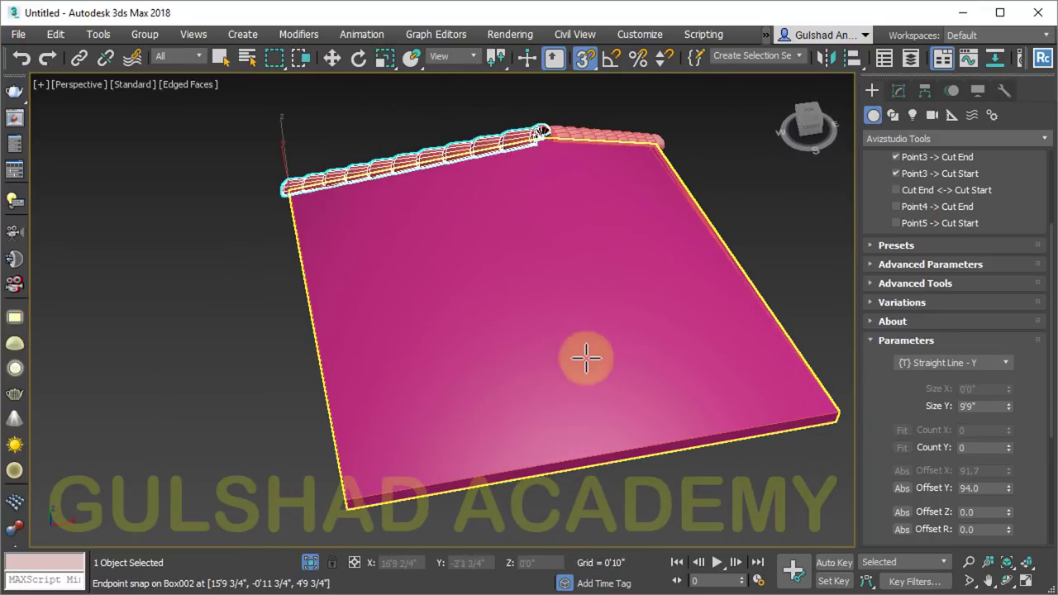
pyautogui.click(350, 496)
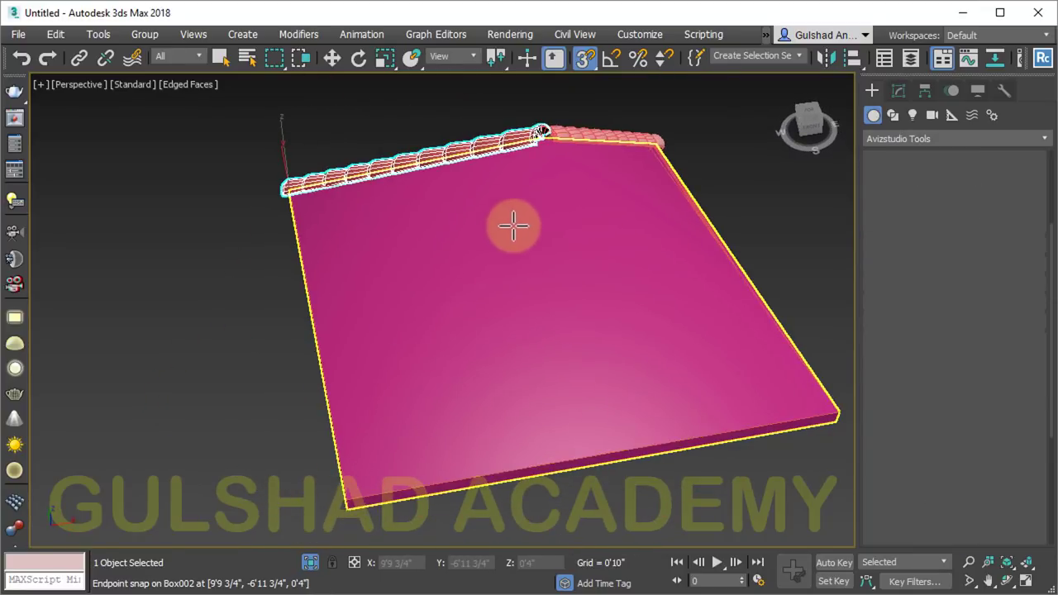
pyautogui.click(350, 497)
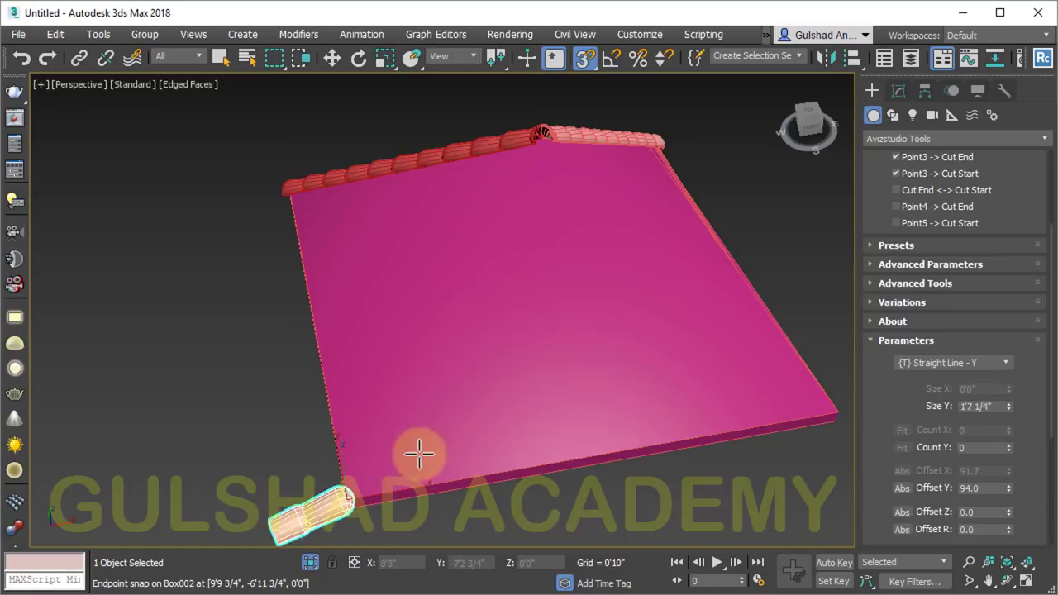
pyautogui.click(541, 142)
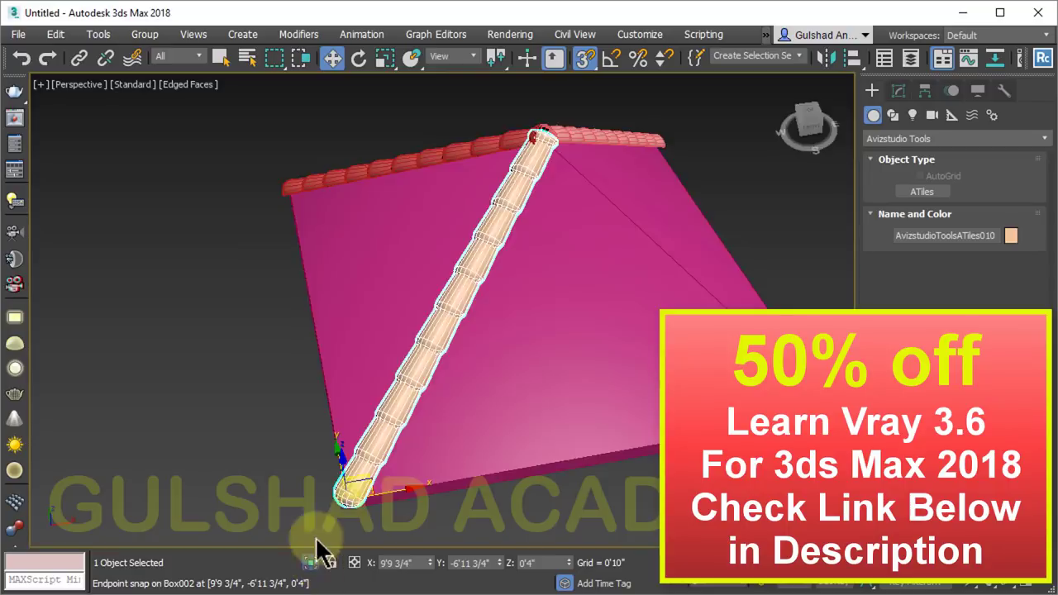
pyautogui.keyDown('alt'); pyautogui.moveTo(316, 546); pyautogui.dragTo(647, 445, button='middle'); pyautogui.keyUp('alt')
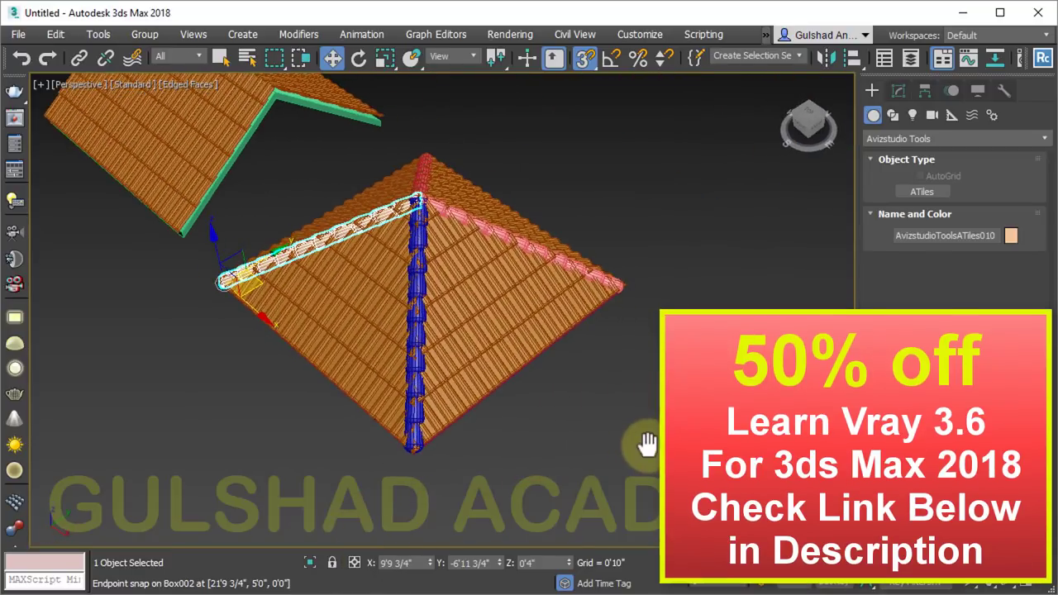
# Select all the hip ridge tile rows and give them orange object colour
pyautogui.click(652, 384)
pyautogui.scroll(3, 605, 262)
pyautogui.scroll(2, 605, 262)
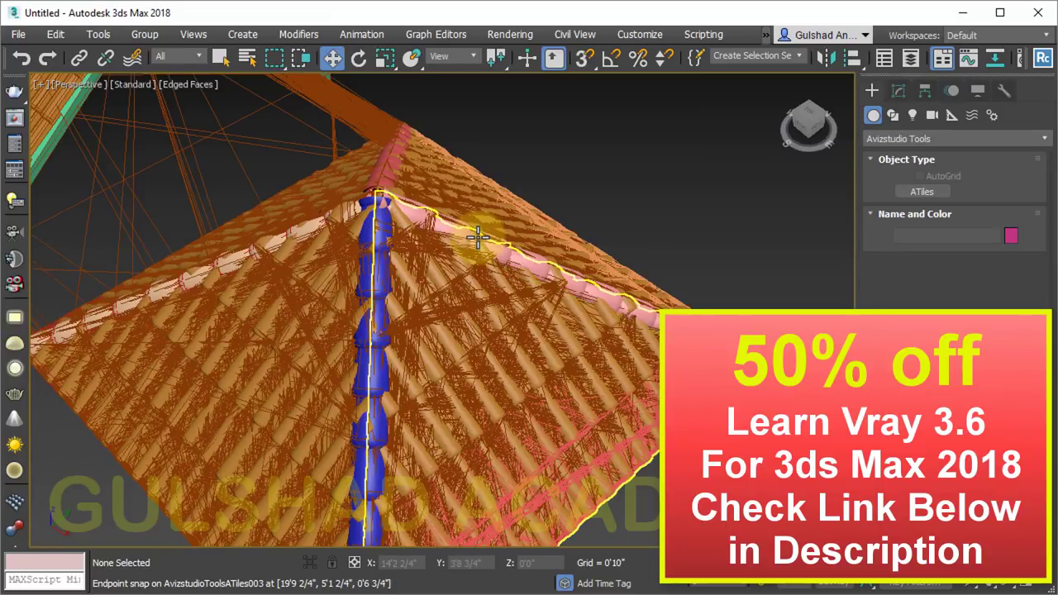
pyautogui.click(393, 168)
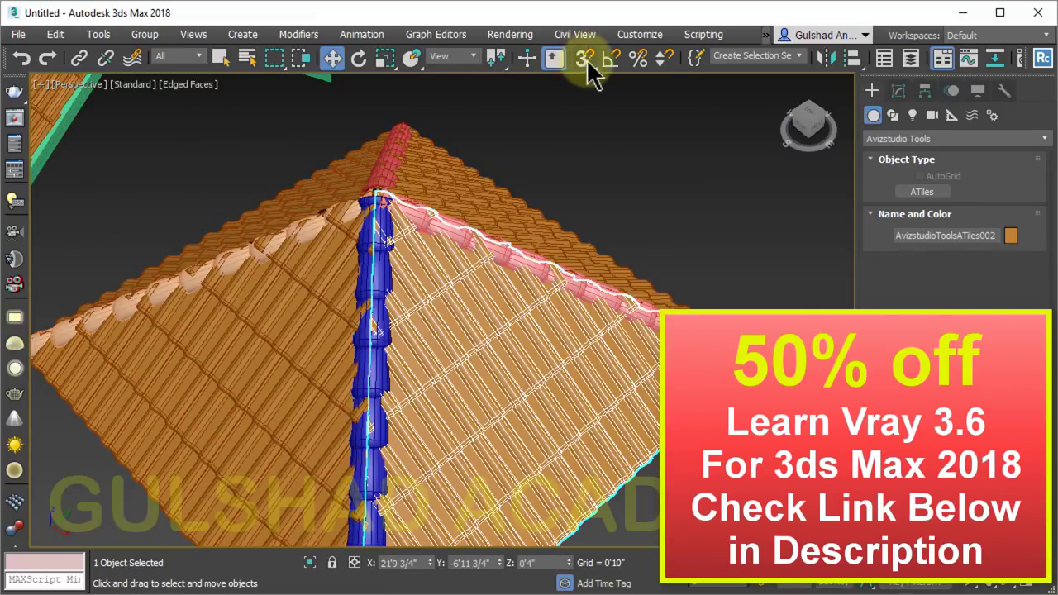
pyautogui.keyDown('ctrl'); pyautogui.click(306, 224); pyautogui.keyUp('ctrl')
pyautogui.keyDown('ctrl'); pyautogui.click(378, 283); pyautogui.keyUp('ctrl')
pyautogui.keyDown('ctrl'); pyautogui.click(373, 348); pyautogui.keyUp('ctrl')
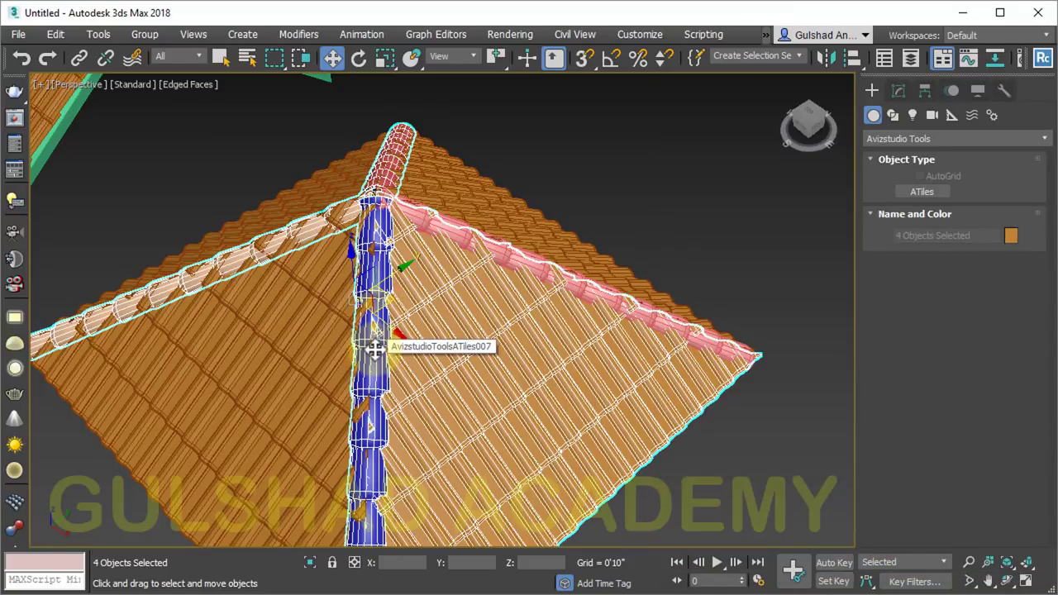
pyautogui.click(1011, 236)
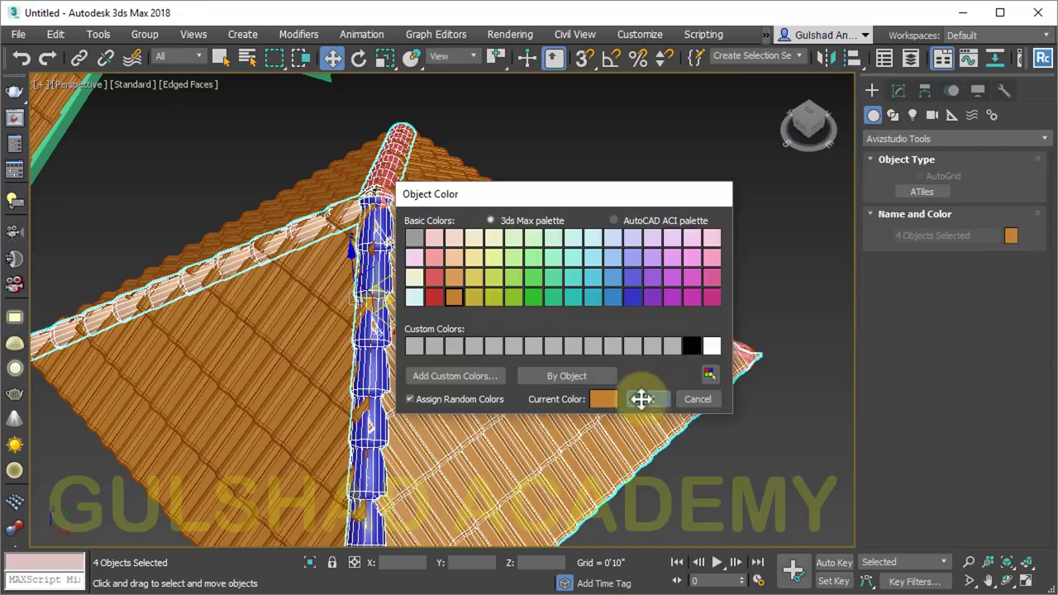
pyautogui.click(641, 399)
pyautogui.keyDown('ctrl'); pyautogui.click(526, 255); pyautogui.keyUp('ctrl')
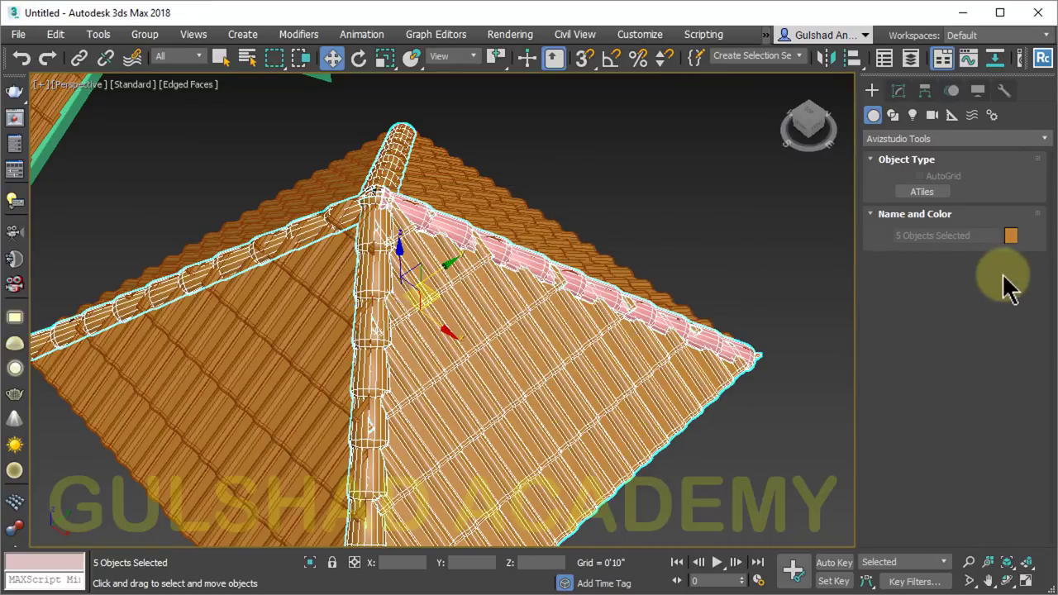
pyautogui.click(1010, 236)
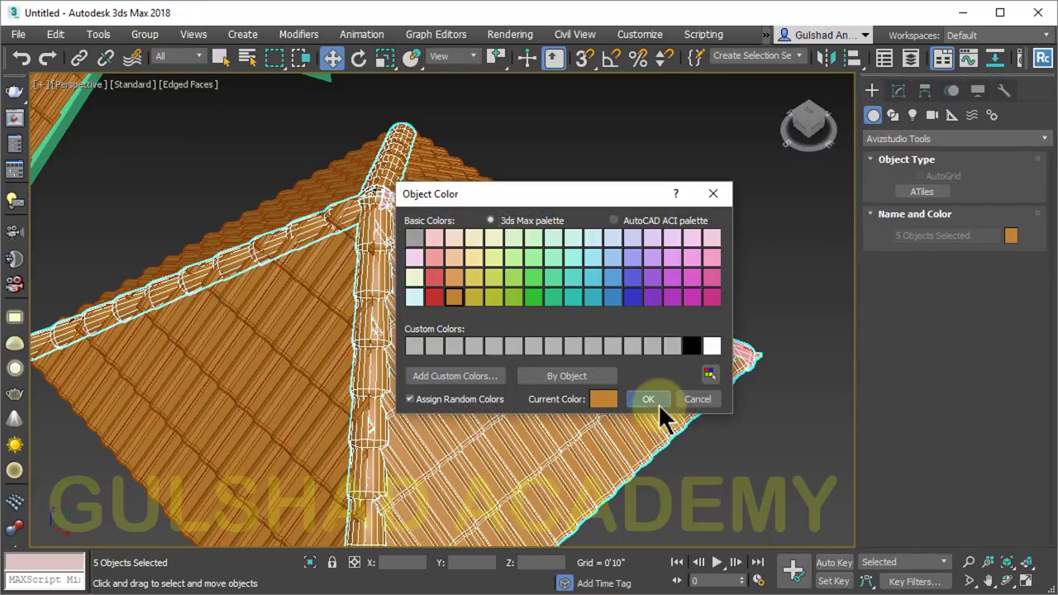
pyautogui.click(649, 399)
# Drop the roof slope from the selection and raise the four ridge rows slightly on Z
pyautogui.moveTo(736, 472)
pyautogui.keyDown('alt'); pyautogui.mouseDown(button='middle')
pyautogui.moveTo(767, 425)
pyautogui.moveTo(783, 454)
pyautogui.mouseUp(button='middle'); pyautogui.keyUp('alt')
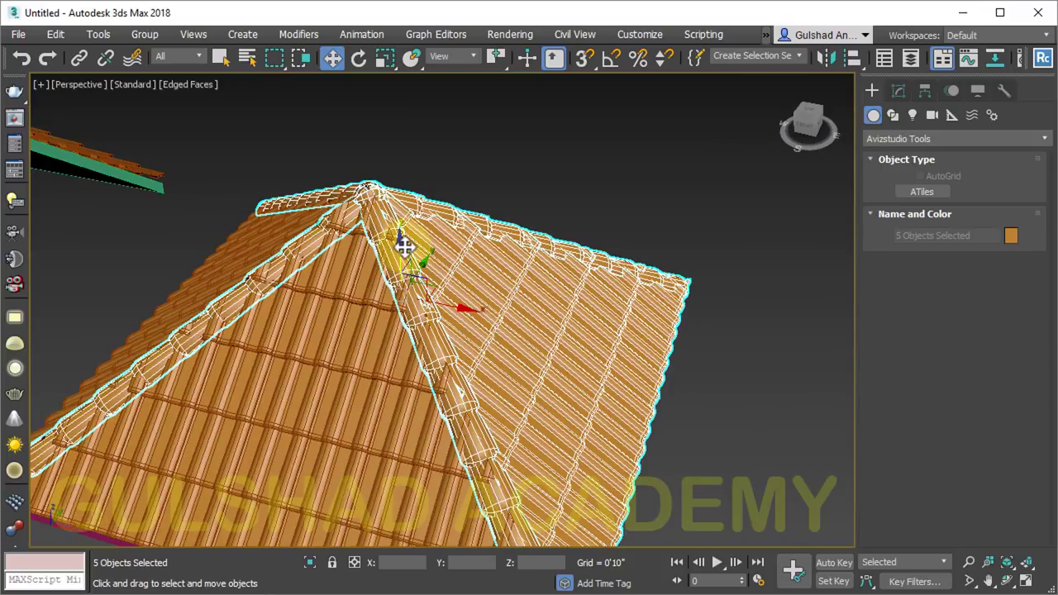
pyautogui.click(674, 325)
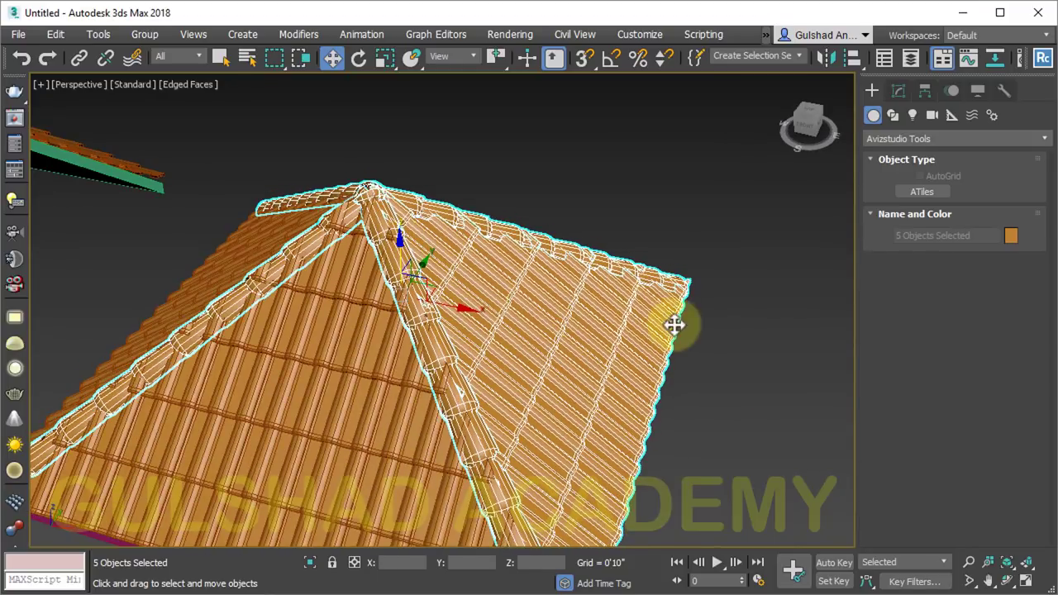
pyautogui.keyDown('alt'); pyautogui.click(630, 344); pyautogui.keyUp('alt')
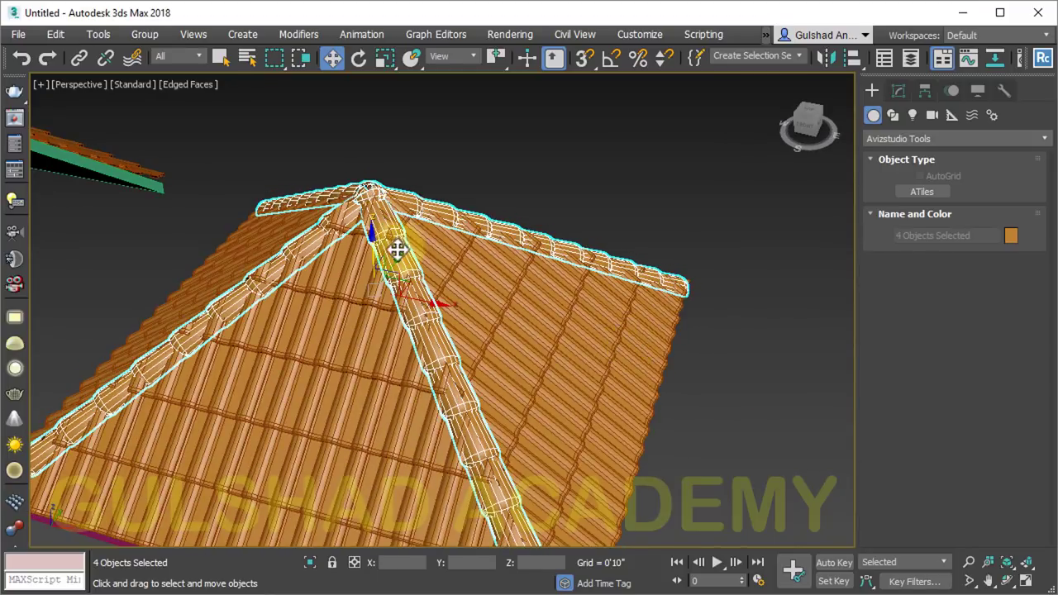
pyautogui.moveTo(396, 250)
pyautogui.keyDown('alt'); pyautogui.mouseDown(button='middle')
pyautogui.moveTo(366, 292)
pyautogui.moveTo(351, 231)
pyautogui.mouseUp(button='middle'); pyautogui.keyUp('alt')
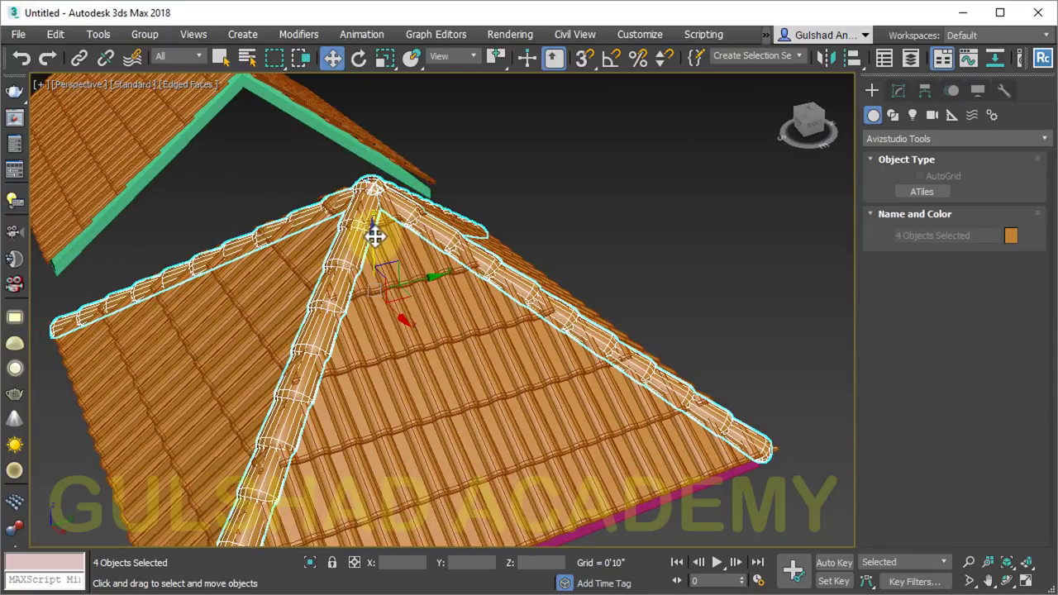
pyautogui.moveTo(375, 236); pyautogui.dragTo(371, 233)
pyautogui.click(732, 292)
pyautogui.scroll(-3, 732, 292)
pyautogui.moveTo(732, 292); pyautogui.dragTo(716, 288, button='middle')
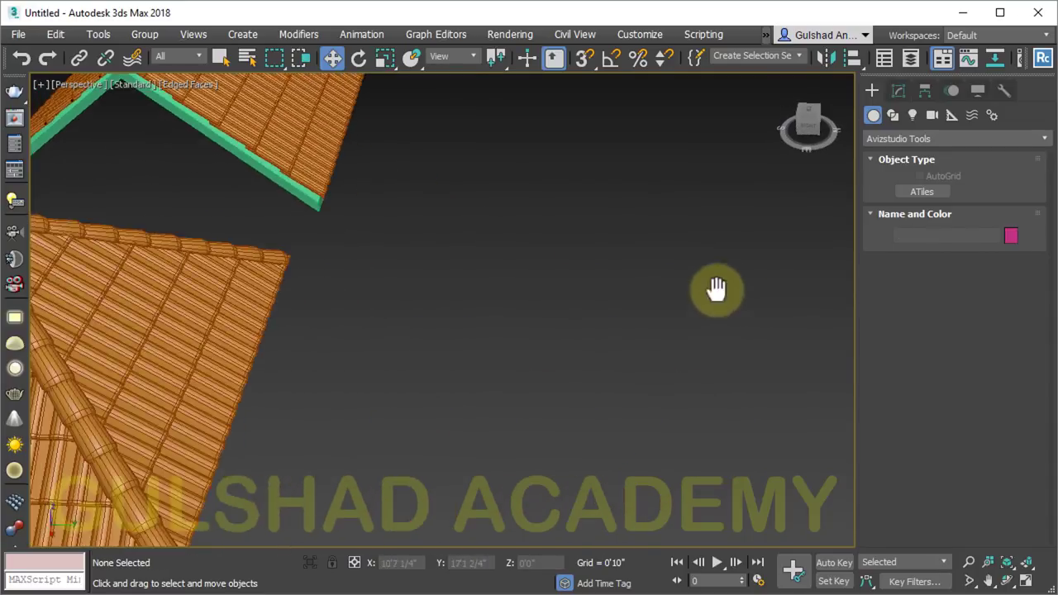
pyautogui.scroll(-3, 715, 288)
pyautogui.moveTo(623, 273)
pyautogui.keyDown('alt'); pyautogui.mouseDown(button='middle')
pyautogui.moveTo(576, 291)
pyautogui.moveTo(562, 276)
pyautogui.mouseUp(button='middle'); pyautogui.keyUp('alt')
pyautogui.scroll(3, 703, 278)
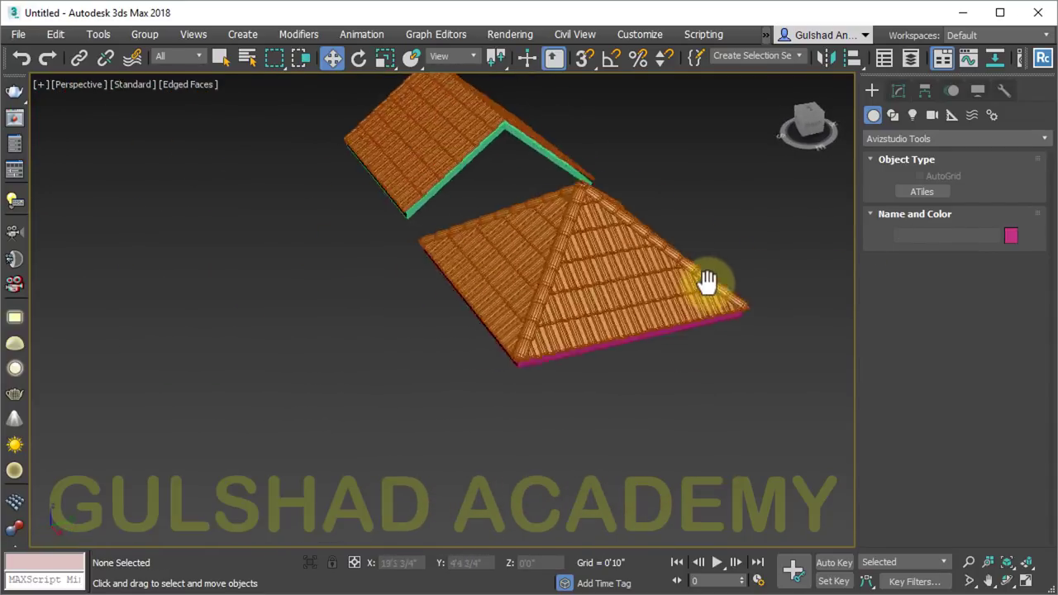
pyautogui.scroll(4, 677, 246)
pyautogui.moveTo(678, 245)
pyautogui.mouseDown(button='middle')
pyautogui.moveTo(513, 265)
pyautogui.moveTo(550, 248)
pyautogui.moveTo(534, 314)
pyautogui.mouseUp(button='middle')
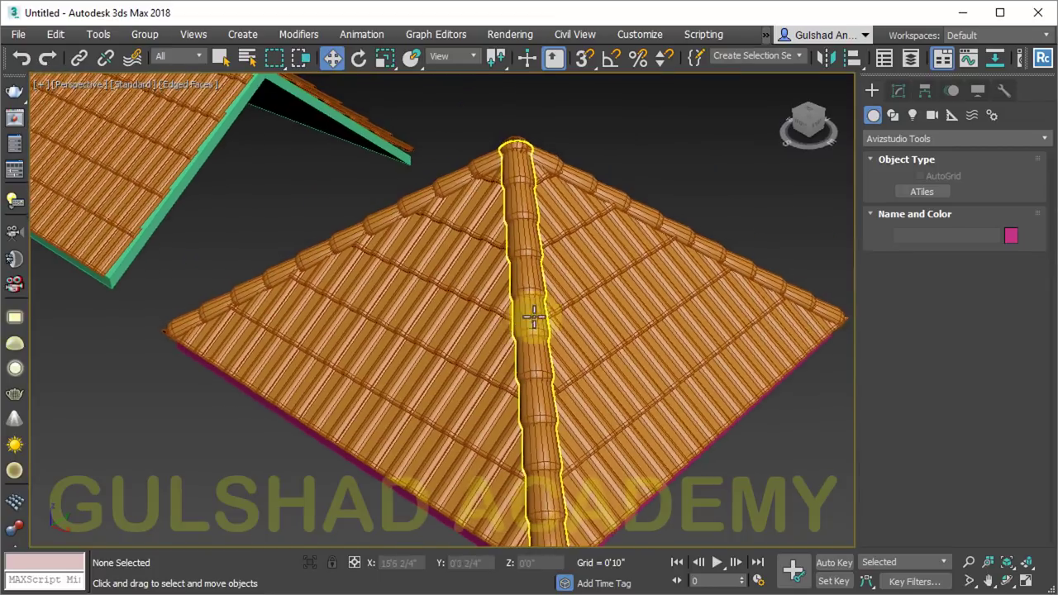
pyautogui.scroll(3, 521, 365)
pyautogui.moveTo(338, 314)
pyautogui.keyDown('alt'); pyautogui.mouseDown(button='middle')
pyautogui.moveTo(520, 365)
pyautogui.moveTo(420, 372)
pyautogui.mouseUp(button='middle'); pyautogui.keyUp('alt')
pyautogui.scroll(5, 279, 390)
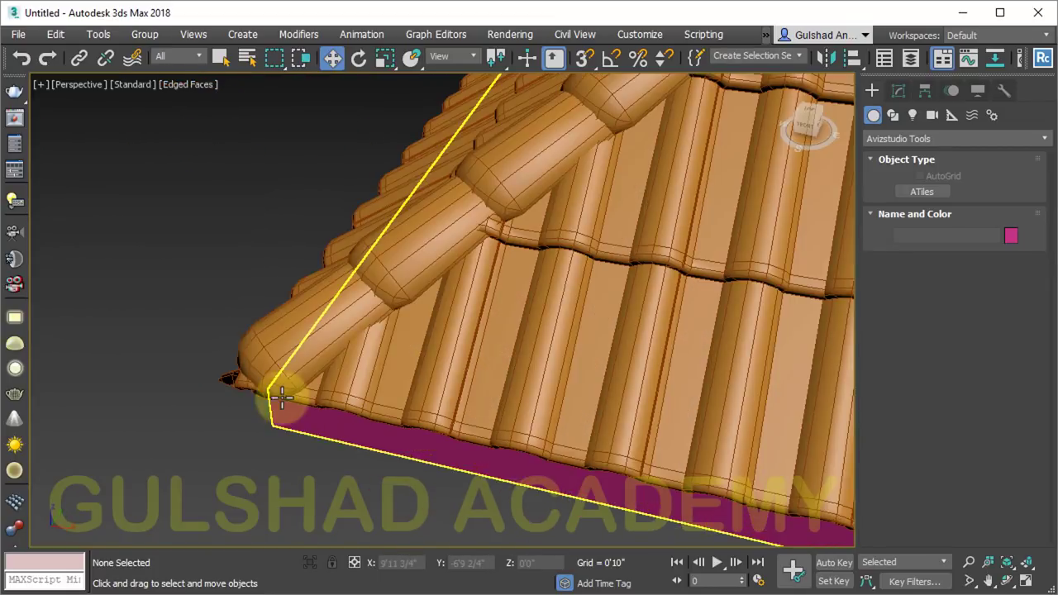
pyautogui.scroll(-6, 163, 425)
pyautogui.moveTo(163, 425)
pyautogui.mouseDown(button='middle')
pyautogui.moveTo(287, 388)
pyautogui.moveTo(677, 488)
pyautogui.mouseUp(button='middle')
pyautogui.scroll(4, 485, 369)
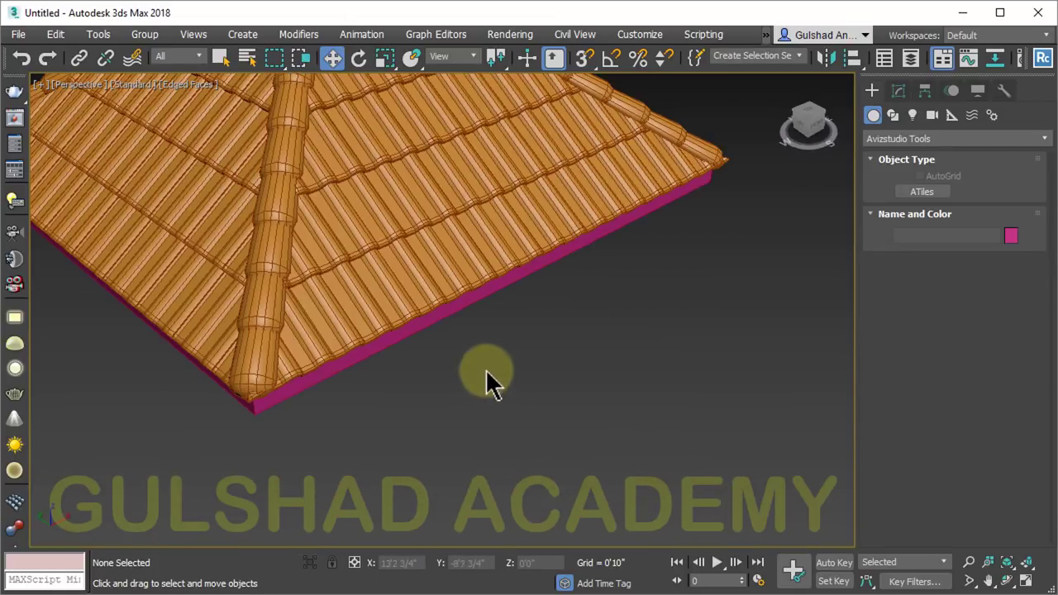
pyautogui.scroll(-3, 484, 372)
pyautogui.scroll(2, 498, 405)
pyautogui.keyDown('alt'); pyautogui.moveTo(498, 405); pyautogui.dragTo(409, 310, button='middle'); pyautogui.keyUp('alt')
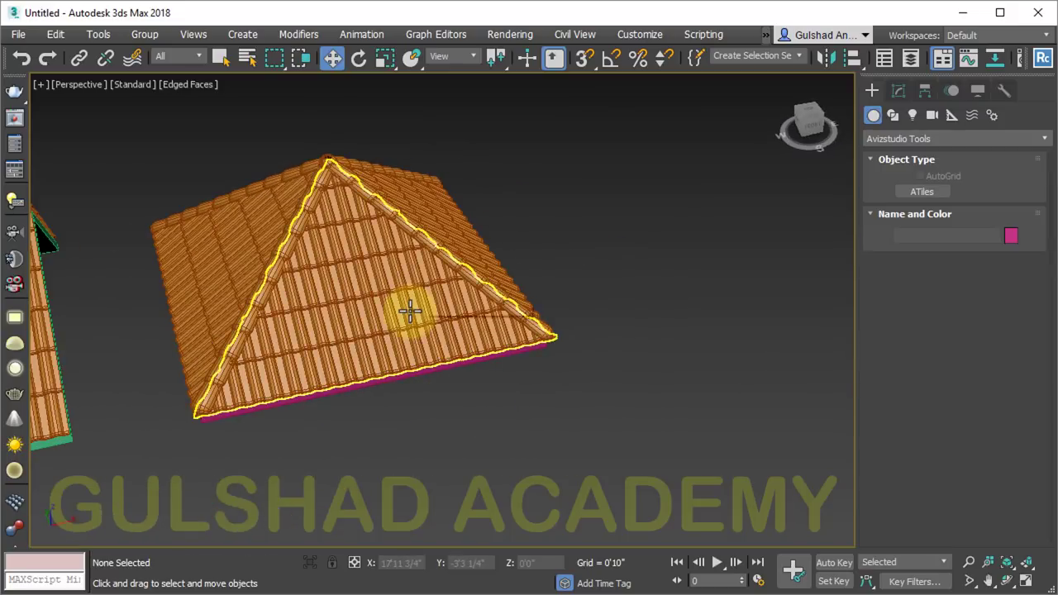
pyautogui.click(410, 310)
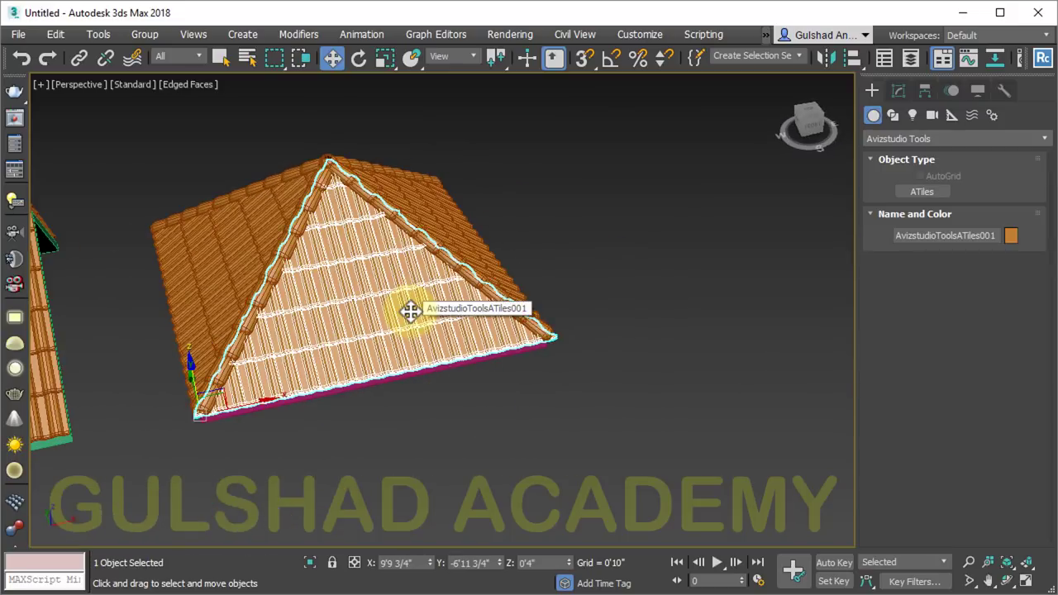
pyautogui.click(897, 87)
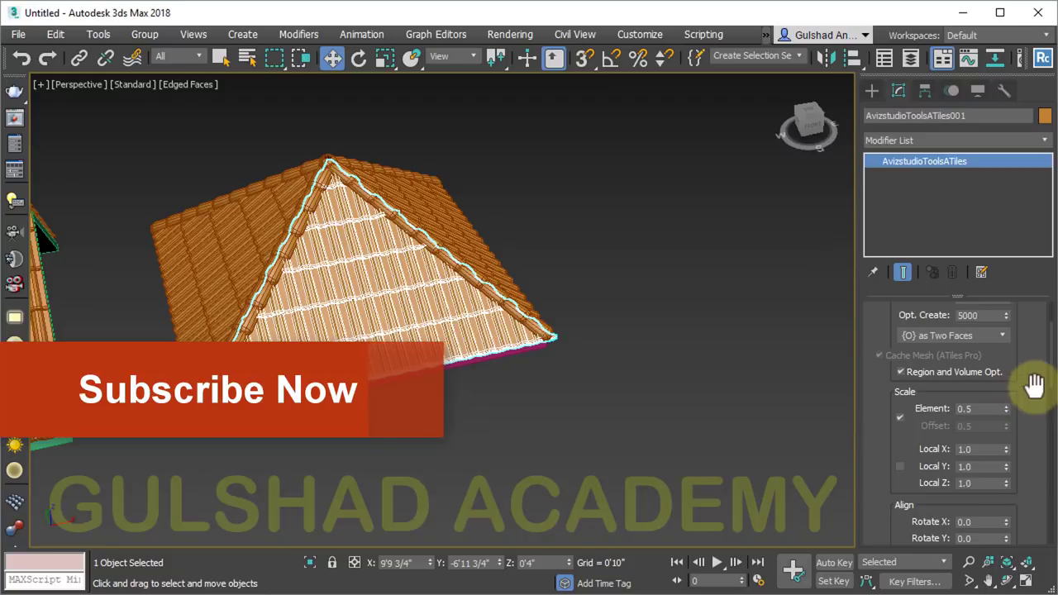
pyautogui.scroll(-3, 1041, 380)
pyautogui.scroll(-3, 1045, 386)
pyautogui.scroll(-3, 1047, 413)
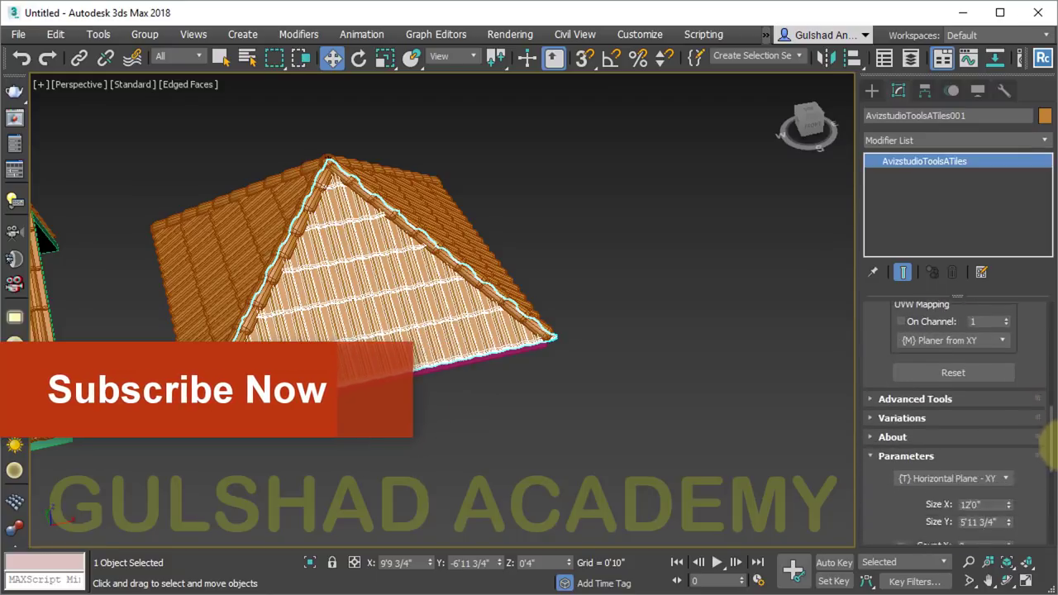
pyautogui.scroll(-3, 1047, 437)
pyautogui.scroll(-3, 1048, 437)
pyautogui.scroll(-3, 1048, 438)
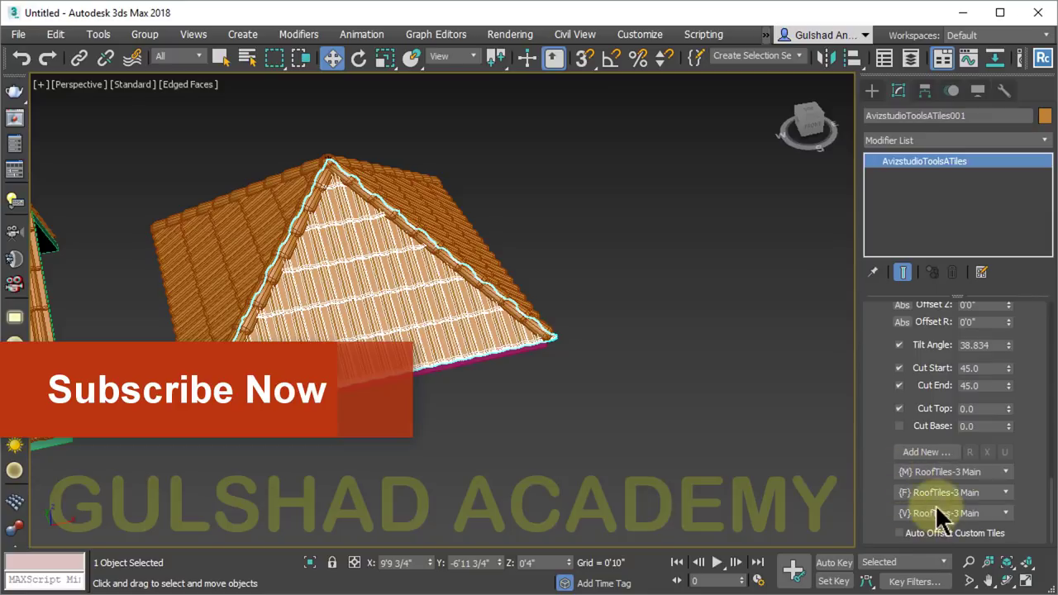
pyautogui.moveTo(537, 313)
pyautogui.keyDown('alt'); pyautogui.mouseDown(button='middle')
pyautogui.moveTo(567, 331)
pyautogui.moveTo(618, 272)
pyautogui.moveTo(500, 281)
pyautogui.moveTo(314, 323)
pyautogui.moveTo(413, 300)
pyautogui.moveTo(573, 378)
pyautogui.moveTo(690, 469)
pyautogui.mouseUp(button='middle'); pyautogui.keyUp('alt')
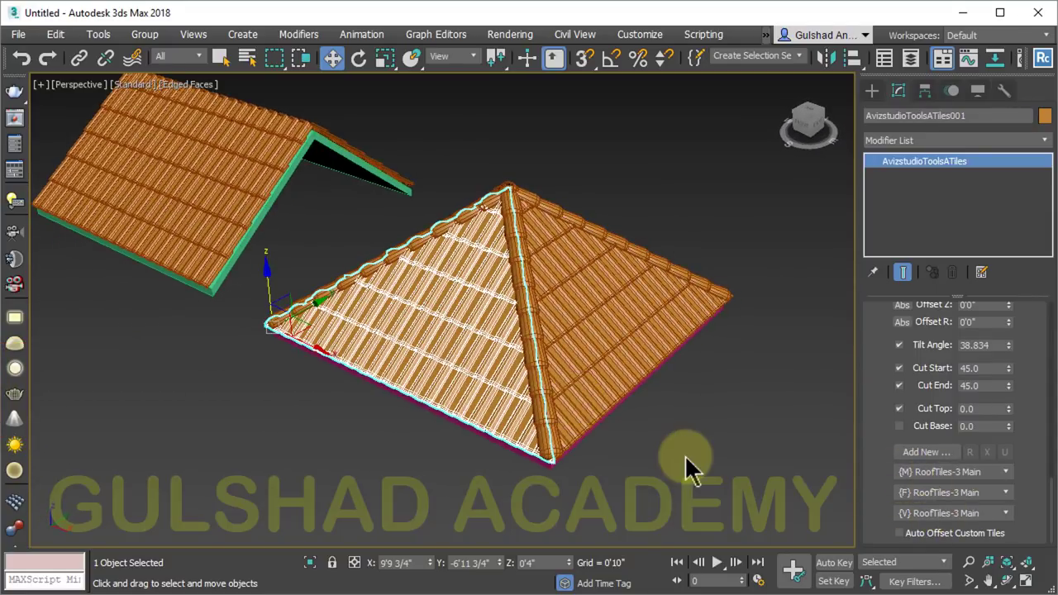
pyautogui.click(690, 470)
pyautogui.scroll(3, 573, 350)
pyautogui.moveTo(574, 350)
pyautogui.keyDown('alt'); pyautogui.mouseDown(button='middle')
pyautogui.moveTo(303, 337)
pyautogui.moveTo(559, 330)
pyautogui.mouseUp(button='middle'); pyautogui.keyUp('alt')
pyautogui.scroll(2, 550, 299)
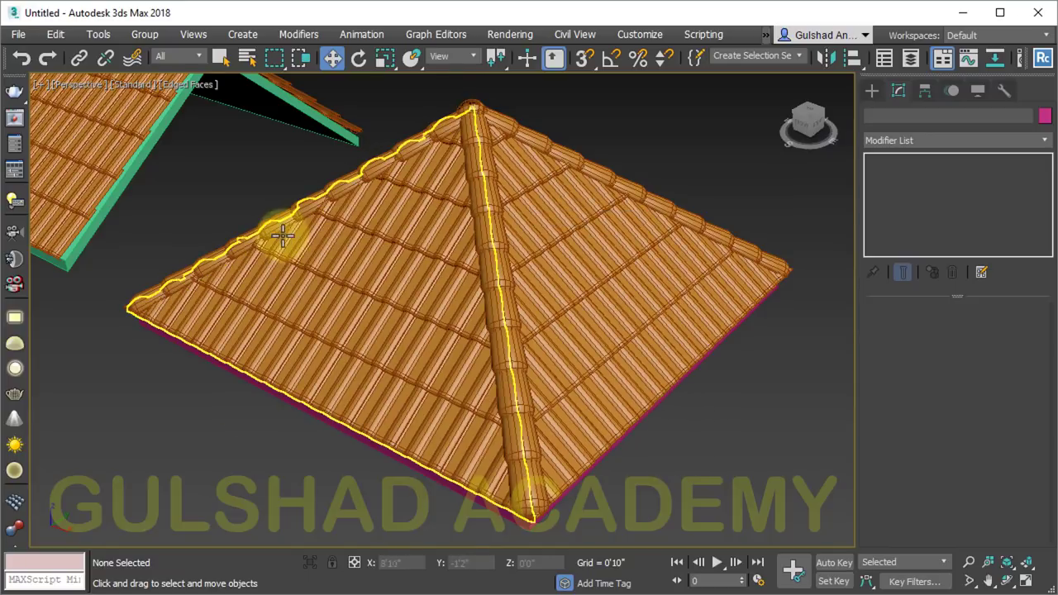
pyautogui.moveTo(278, 231); pyautogui.dragTo(384, 263, button='middle')
pyautogui.scroll(-4, 385, 252)
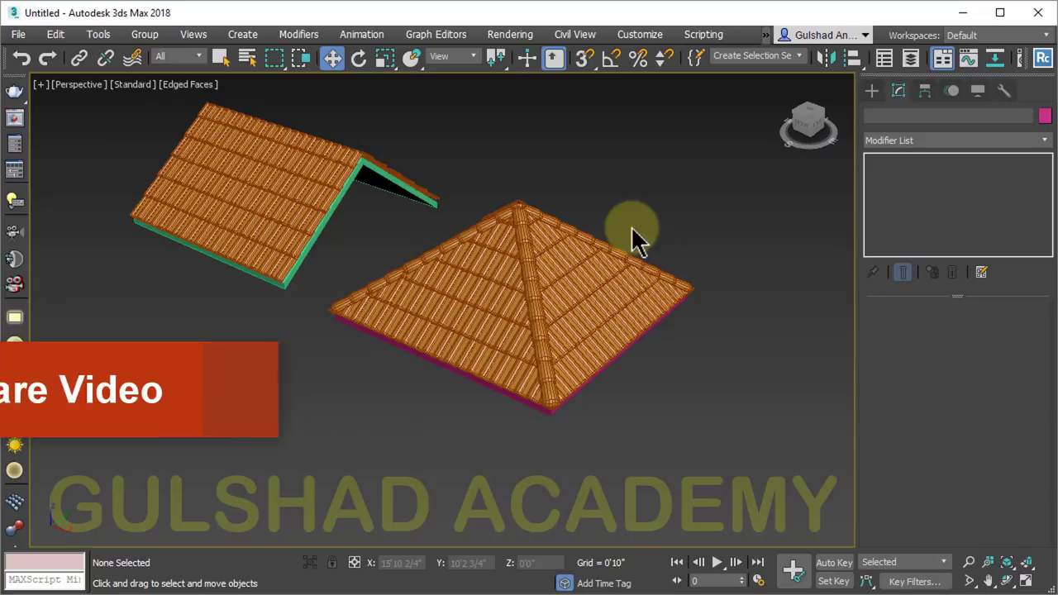
pyautogui.scroll(3, 584, 262)
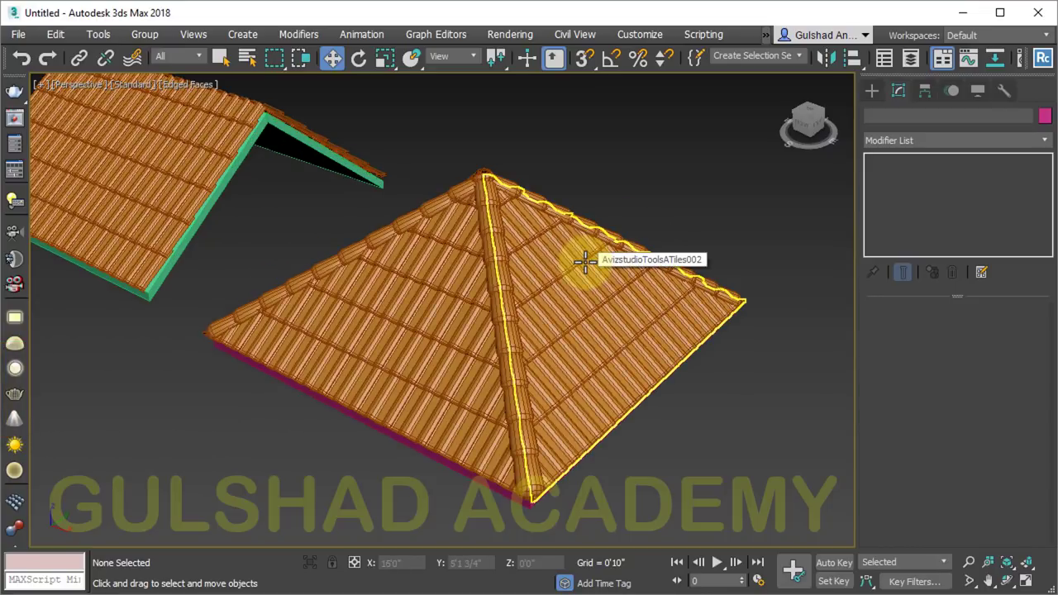